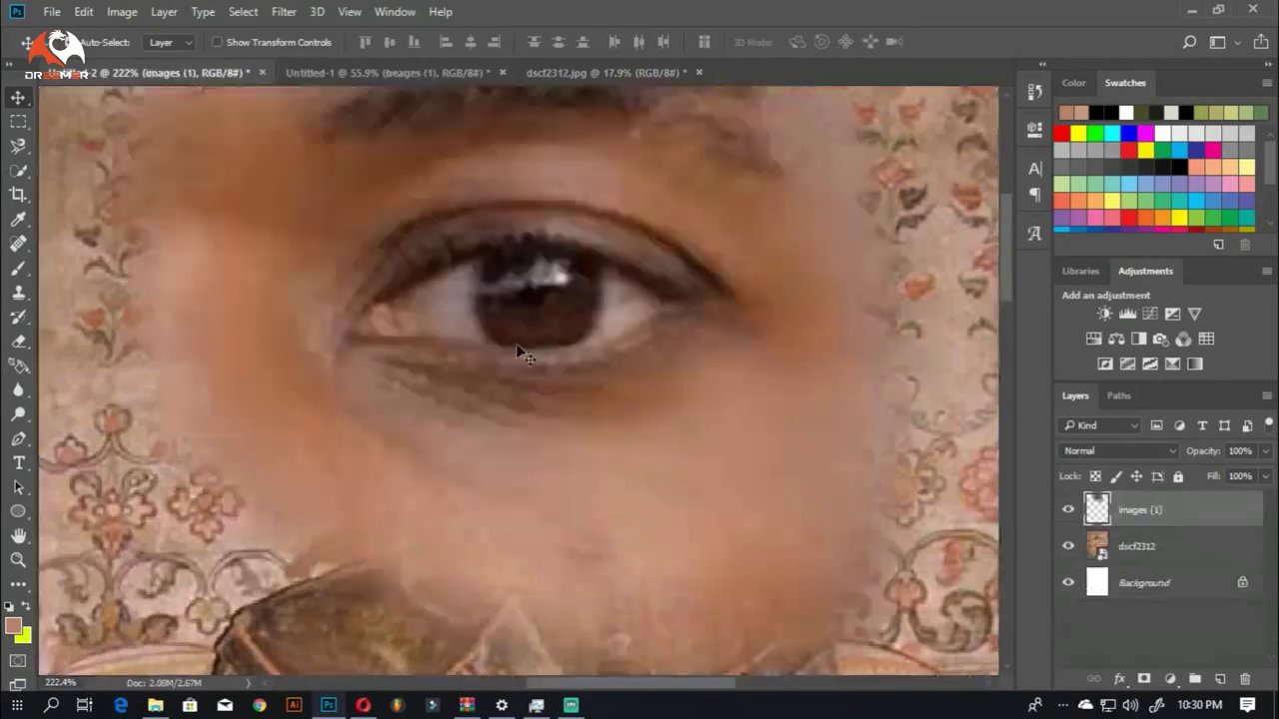
Step: Bring the realistic eye into the statue document and scale it to fit the face
drag(324, 314, 604, 389)
key(ctrl+t)
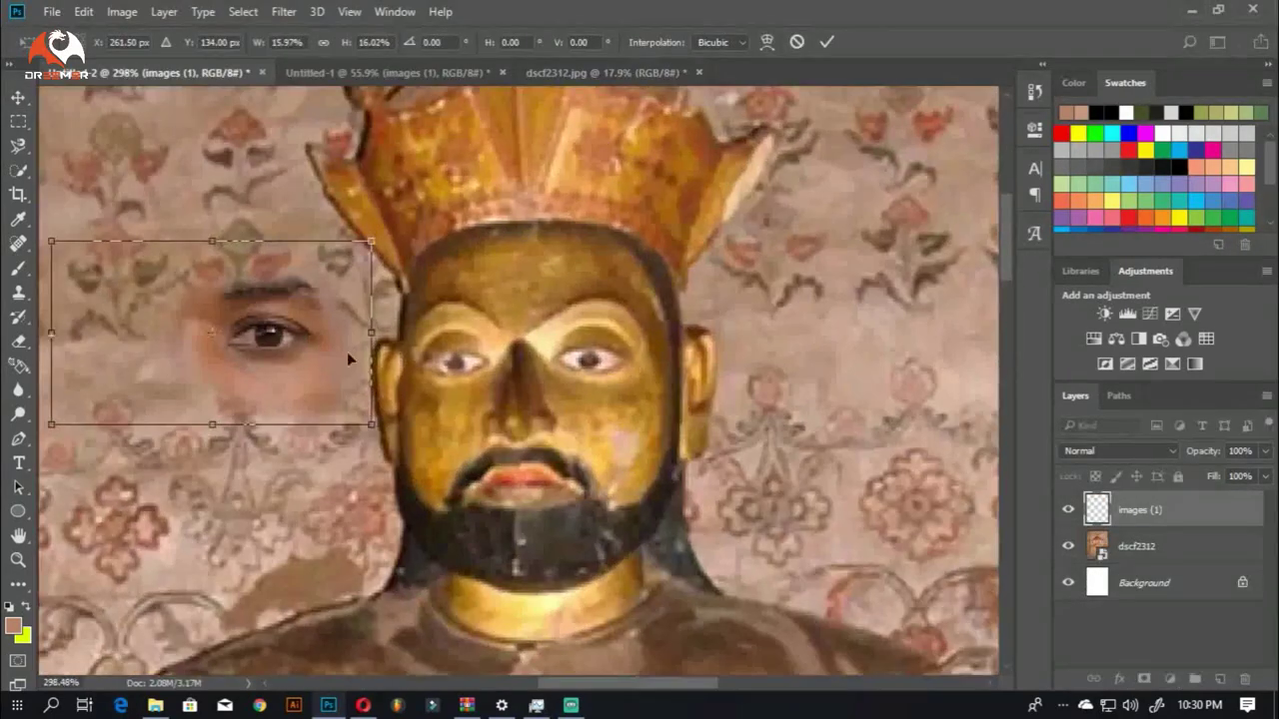
mouse_move(347, 351)
mouse_down()
mouse_move(669, 389)
mouse_move(626, 398)
mouse_up()
key(Return)
scroll(608, 365, up, 2)
Step: Make the eye semi-transparent and squash the eye patch slightly in height
click(1265, 450)
drag(1267, 476, 1217, 476)
key(ctrl+t)
drag(523, 230, 522, 242)
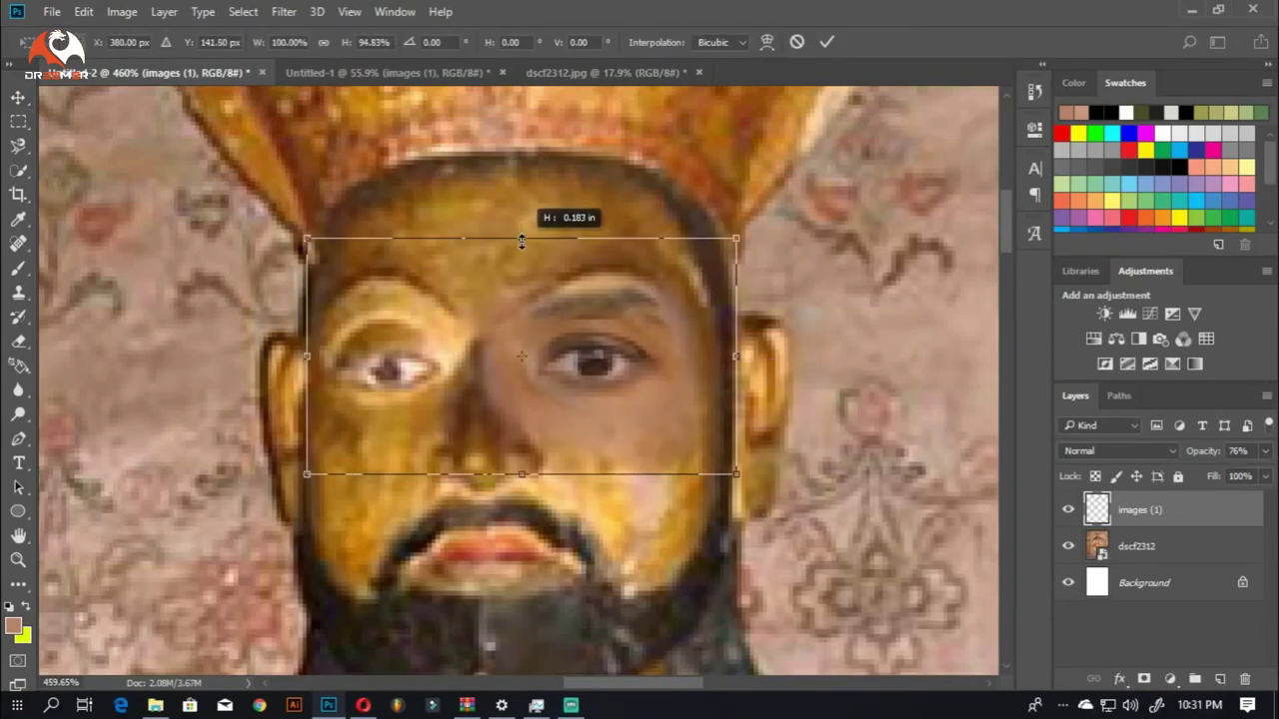
drag(527, 487, 528, 478)
key(Return)
Step: Erase the eye patch between the eyes to reveal the nose bridge
key(e)
scroll(696, 310, down, 2)
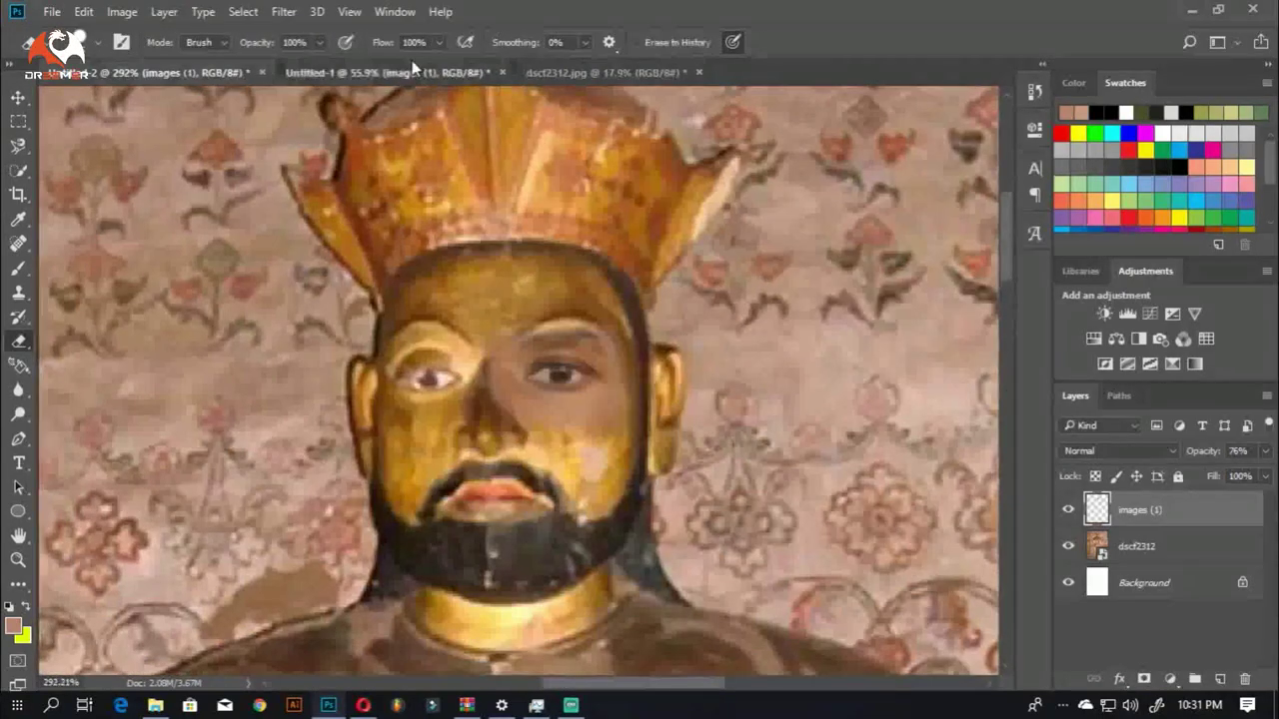
scroll(431, 408, up, 3)
right_click(569, 305)
key(Escape)
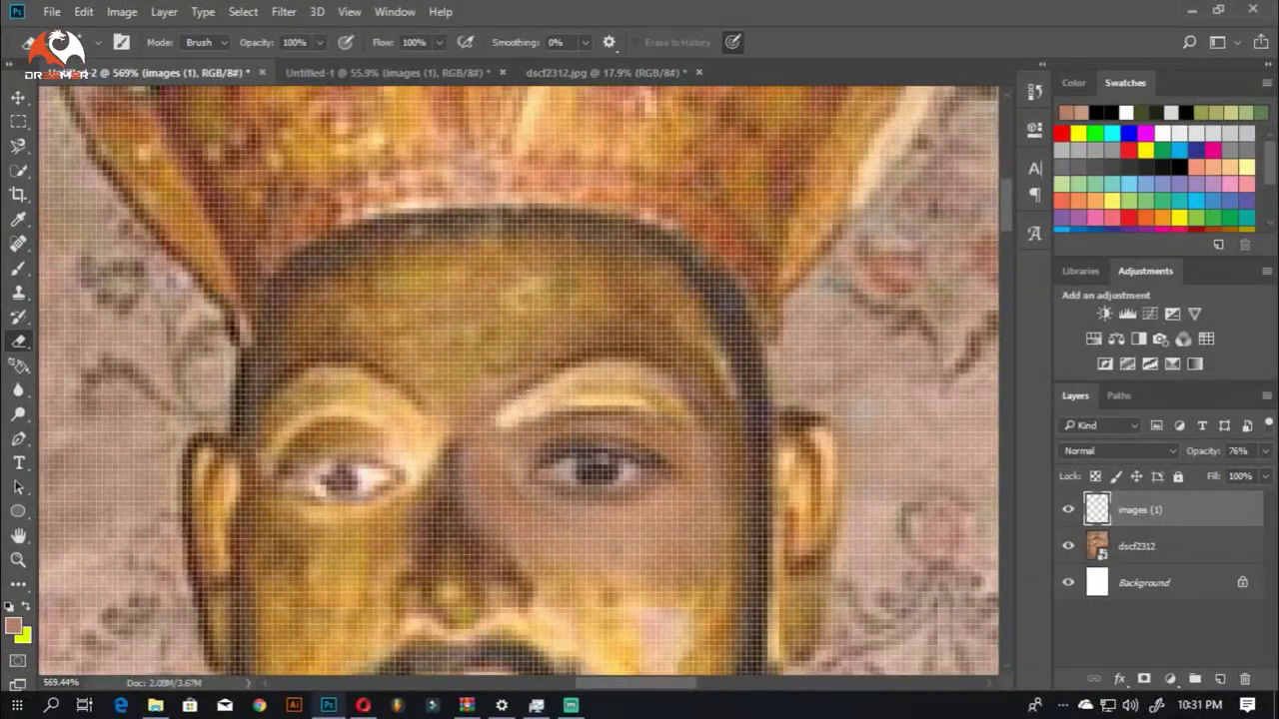
drag(467, 405, 461, 519)
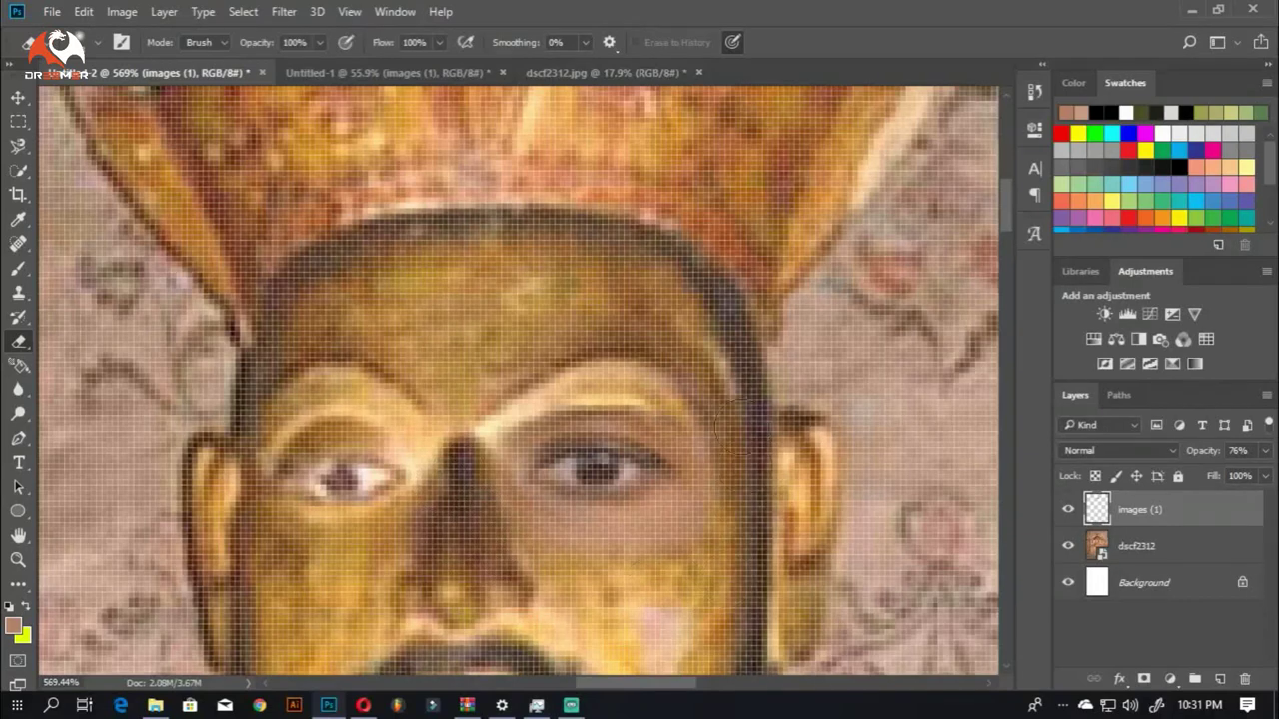
scroll(737, 426, down, 3)
Step: Duplicate the eye, flip it horizontally over the other eye, and set it to 77% opacity
key(v)
key(ctrl+j)
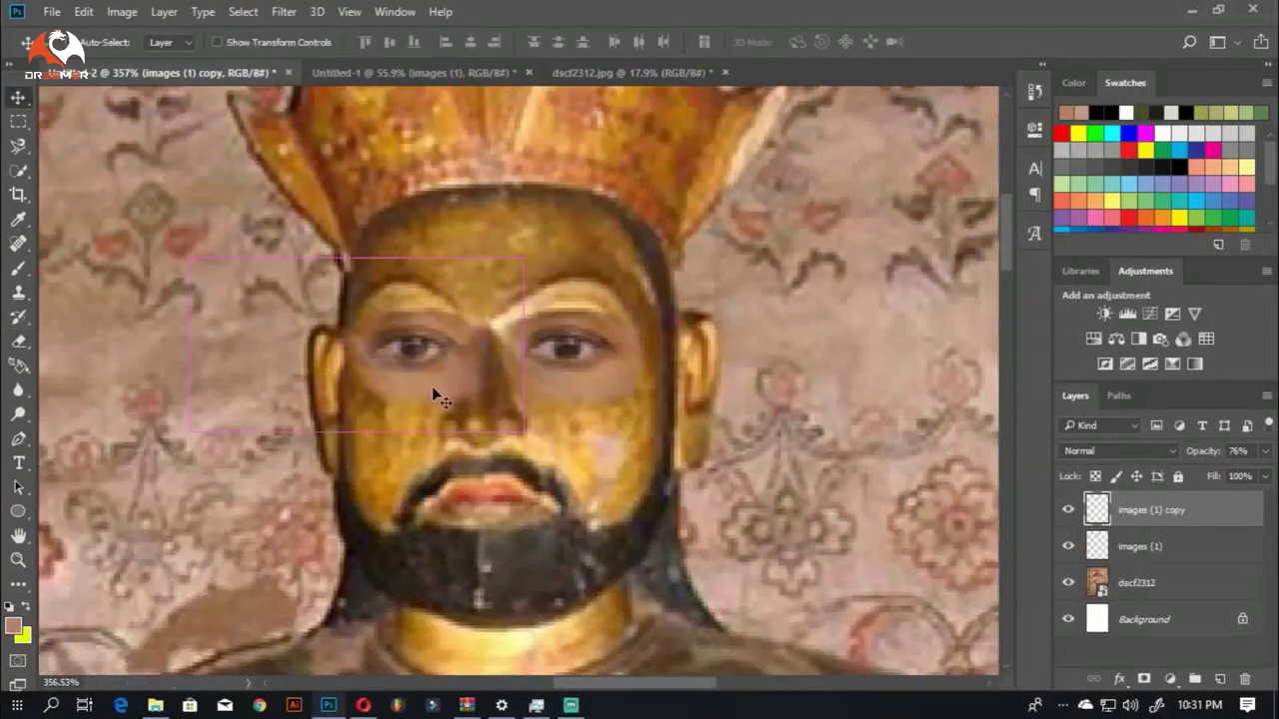
key(ctrl+t)
right_click(436, 383)
right_click(477, 376)
click(539, 643)
drag(293, 367, 398, 377)
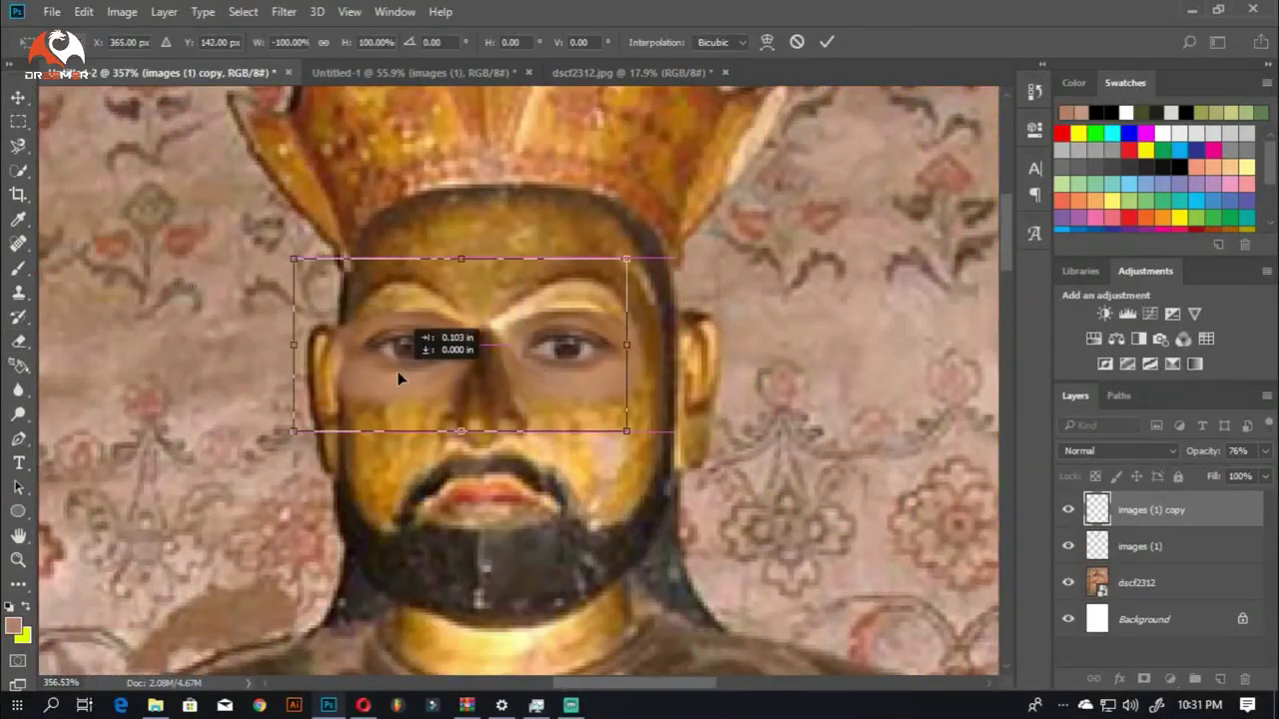
click(828, 43)
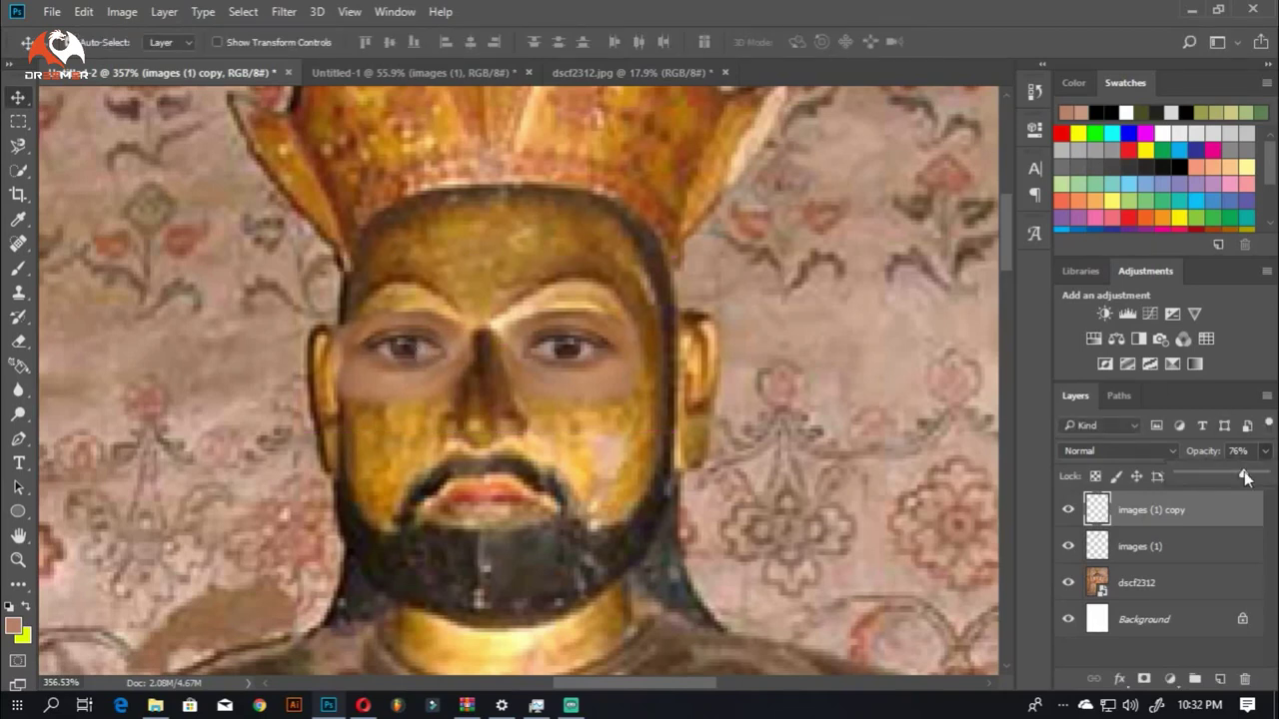
drag(1245, 477, 1235, 472)
scroll(432, 352, up, 2)
click(432, 352)
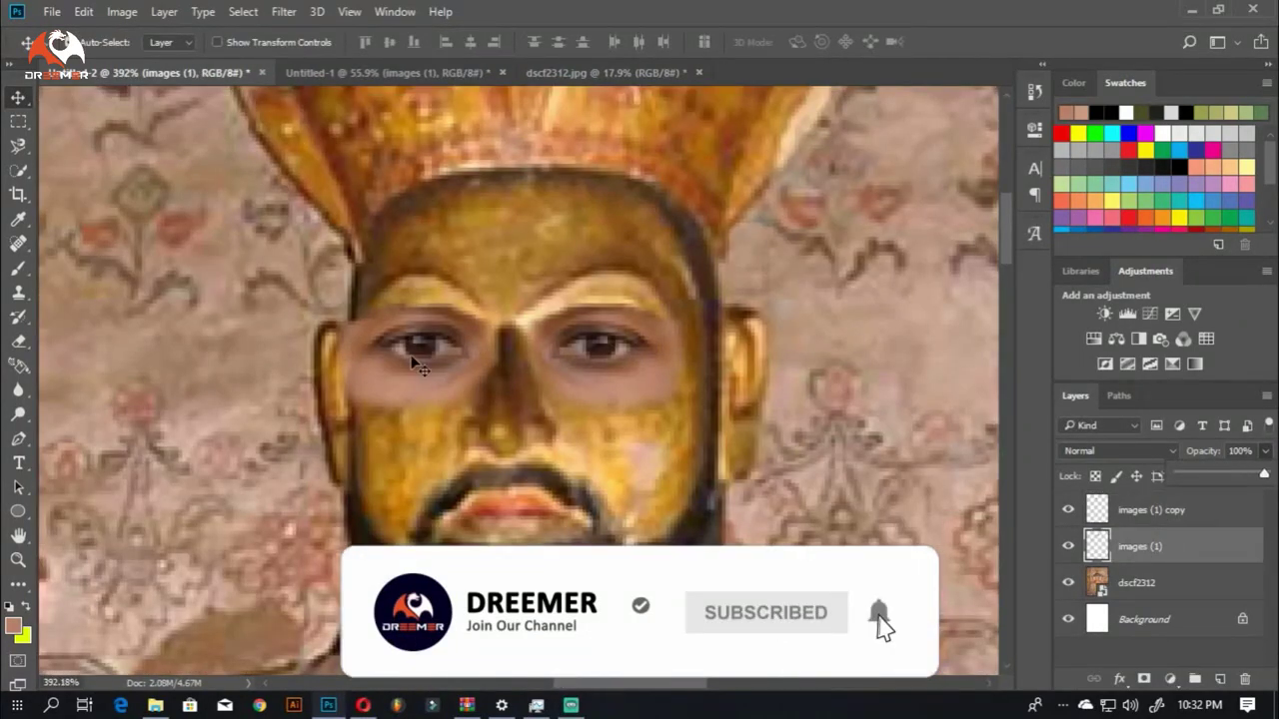
Step: Place the realistic nose on the face and lower its opacity to 25%
key(alt+bracketright)
key(e)
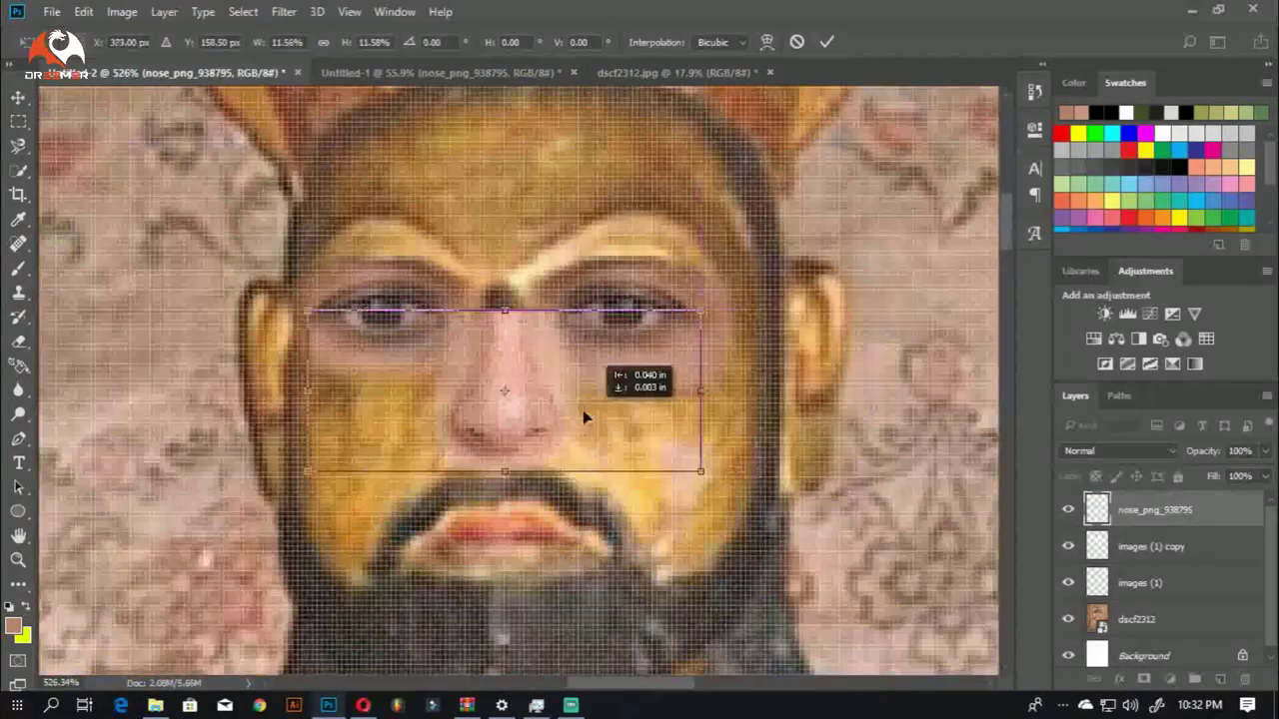
scroll(582, 409, down, 3)
key(Return)
drag(1265, 451, 1200, 476)
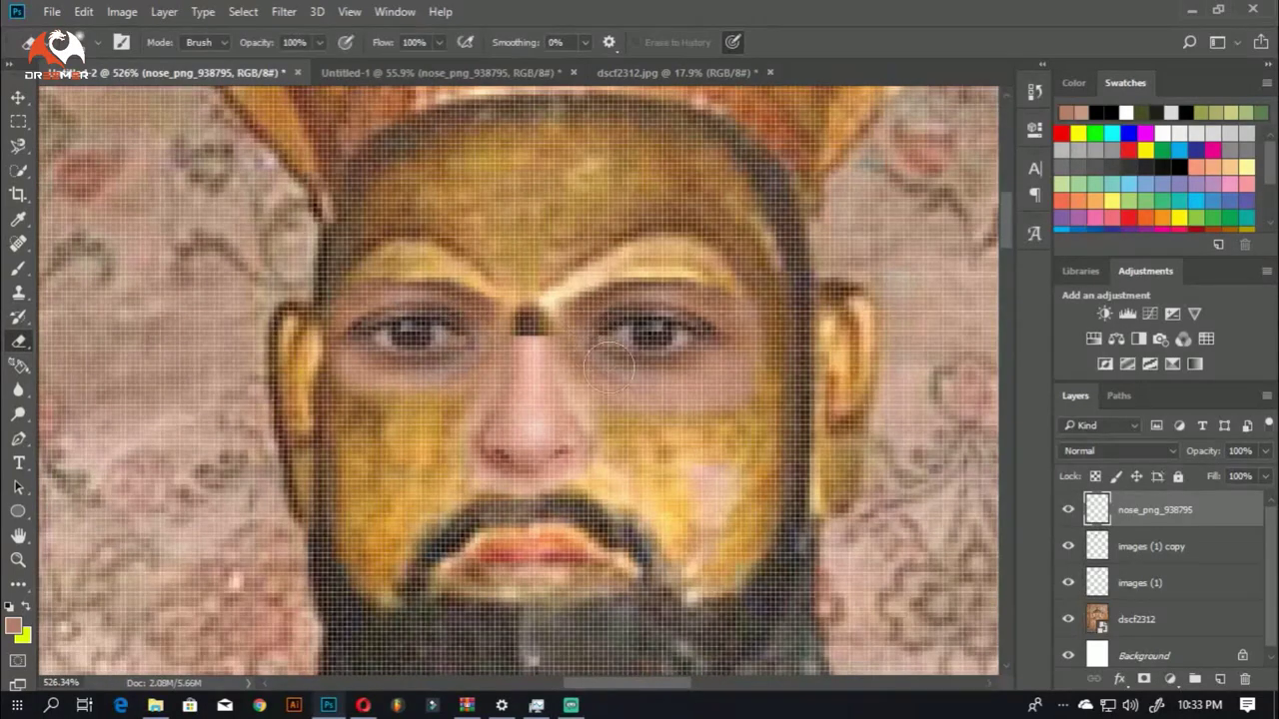
Step: Blend the nose into the surrounding painted skin with the Clone Stamp tool
scroll(609, 367, down, 5)
key(s)
scroll(563, 369, up, 6)
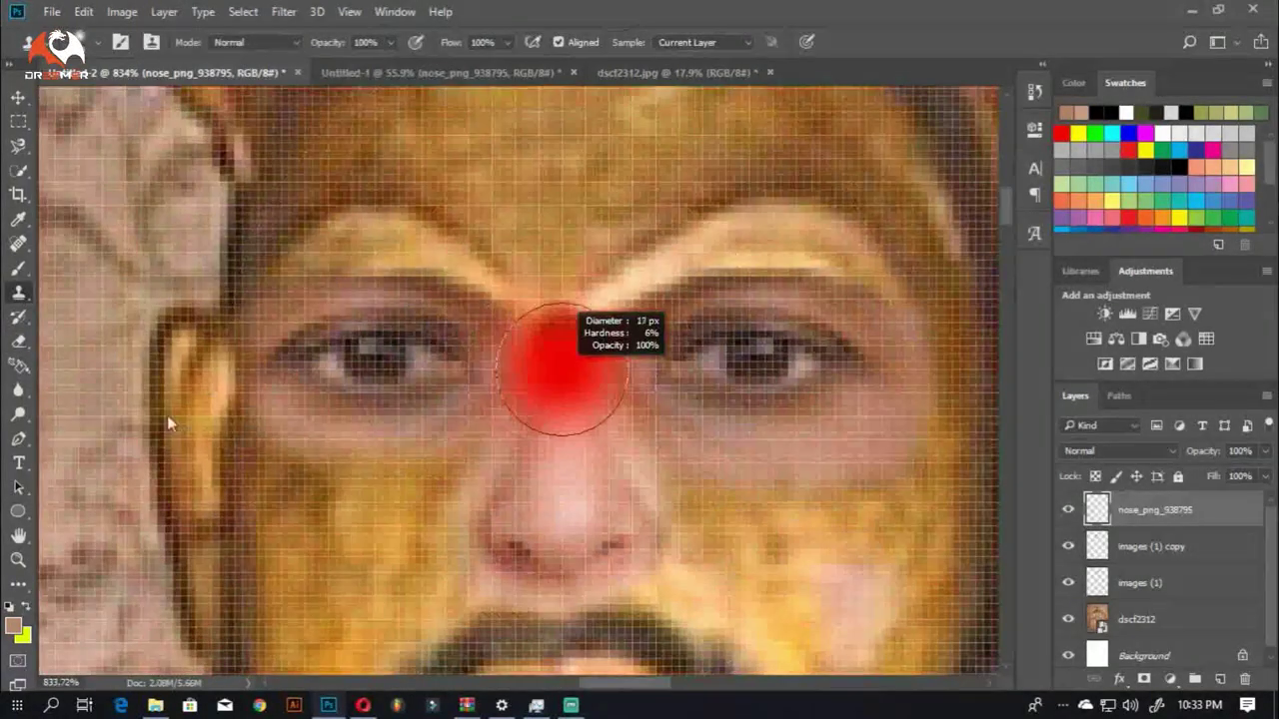
scroll(539, 380, down, 3)
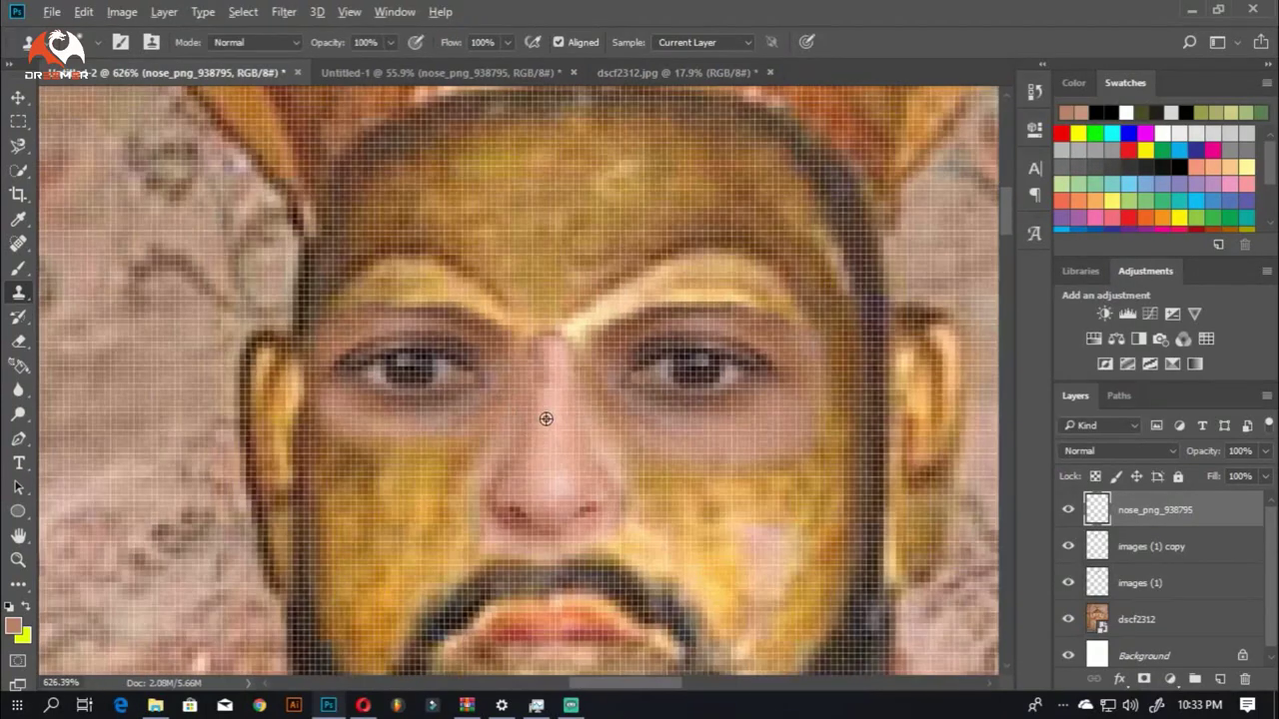
scroll(529, 414, down, 3)
scroll(533, 443, down, 3)
scroll(509, 350, down, 2)
Step: Bring the dark eyebrow from the parts sheet and place it above the left eye
key(v)
click(440, 72)
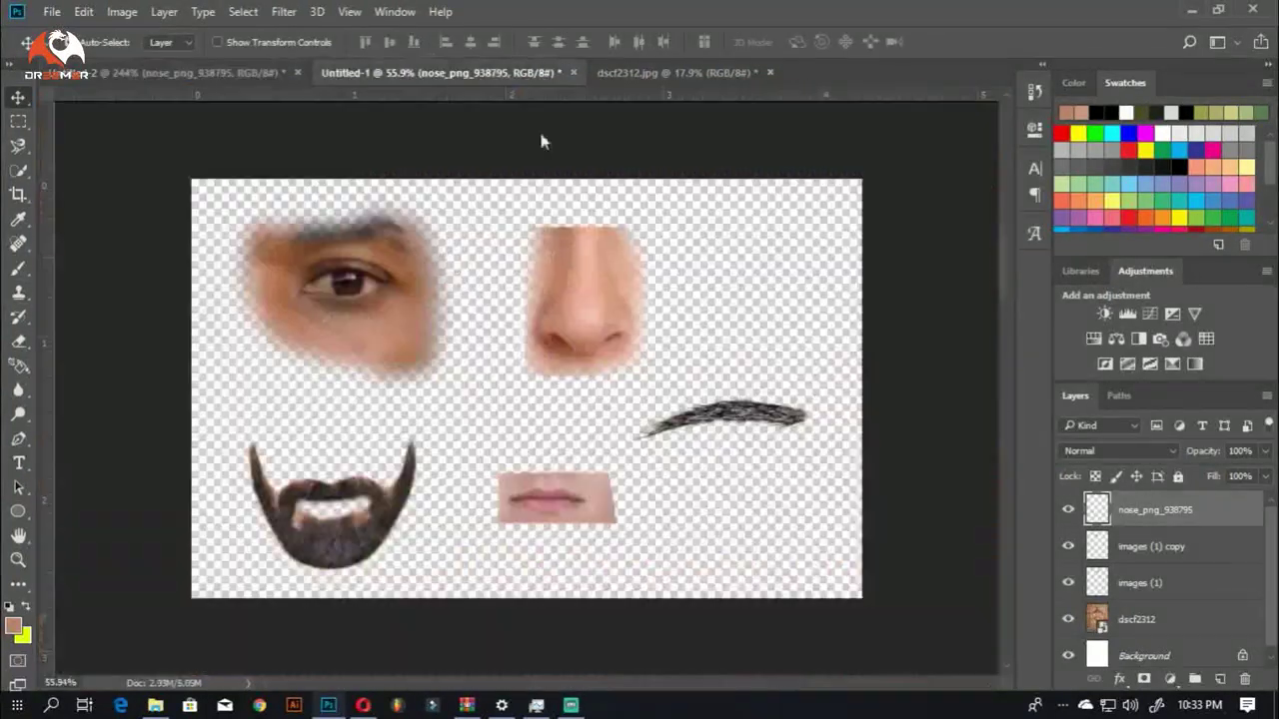
mouse_move(714, 422)
mouse_down()
mouse_move(427, 171)
mouse_move(423, 323)
mouse_move(469, 404)
mouse_up()
mouse_move(514, 284)
mouse_down()
mouse_move(502, 322)
mouse_move(521, 347)
mouse_move(504, 329)
mouse_up()
scroll(488, 292, down, 2)
scroll(488, 292, up, 4)
scroll(499, 330, down, 1)
Step: Warp the eyebrow into an arch and shrink it to fit above the eye
right_click(521, 348)
click(571, 491)
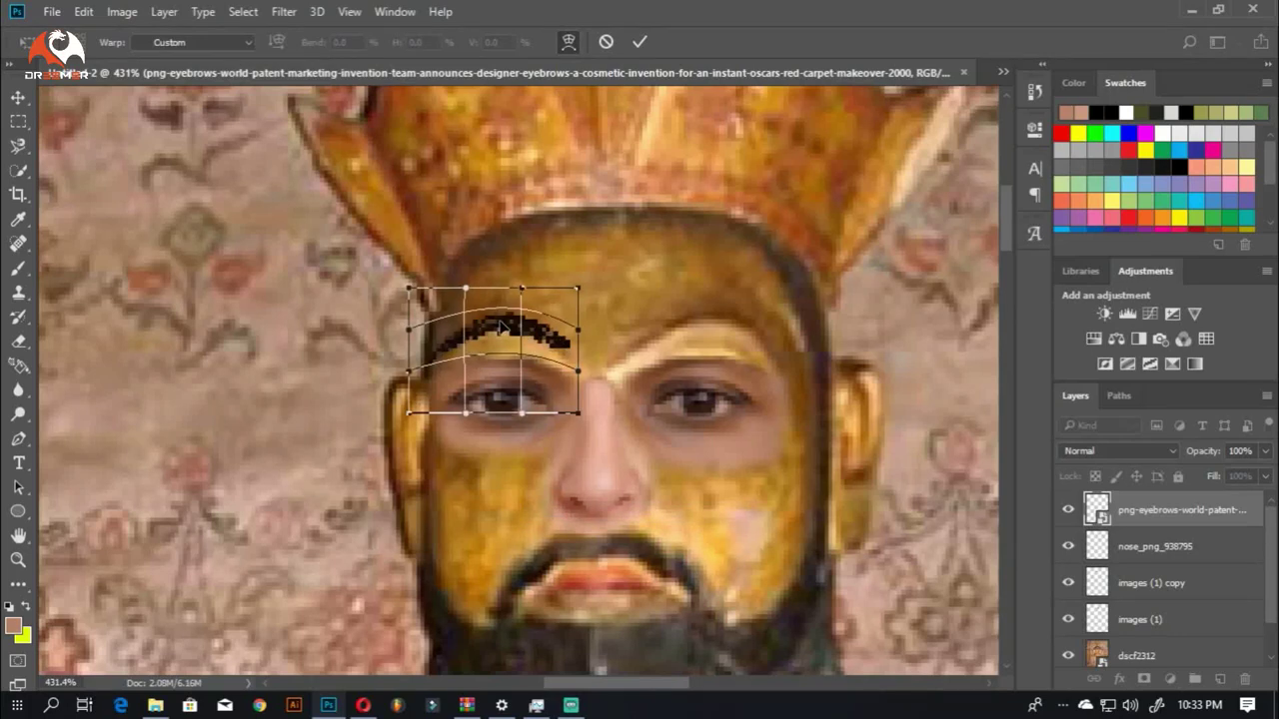
scroll(656, 260, down, 3)
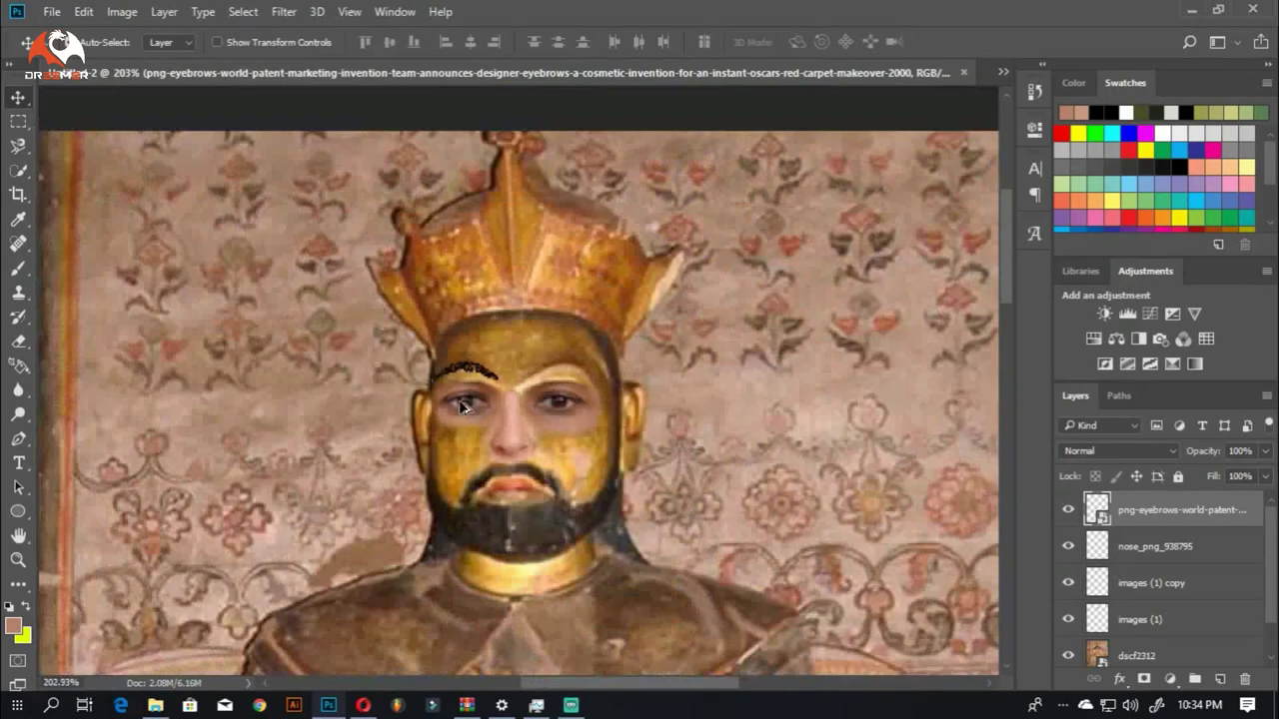
scroll(463, 393, up, 3)
drag(546, 301, 529, 306)
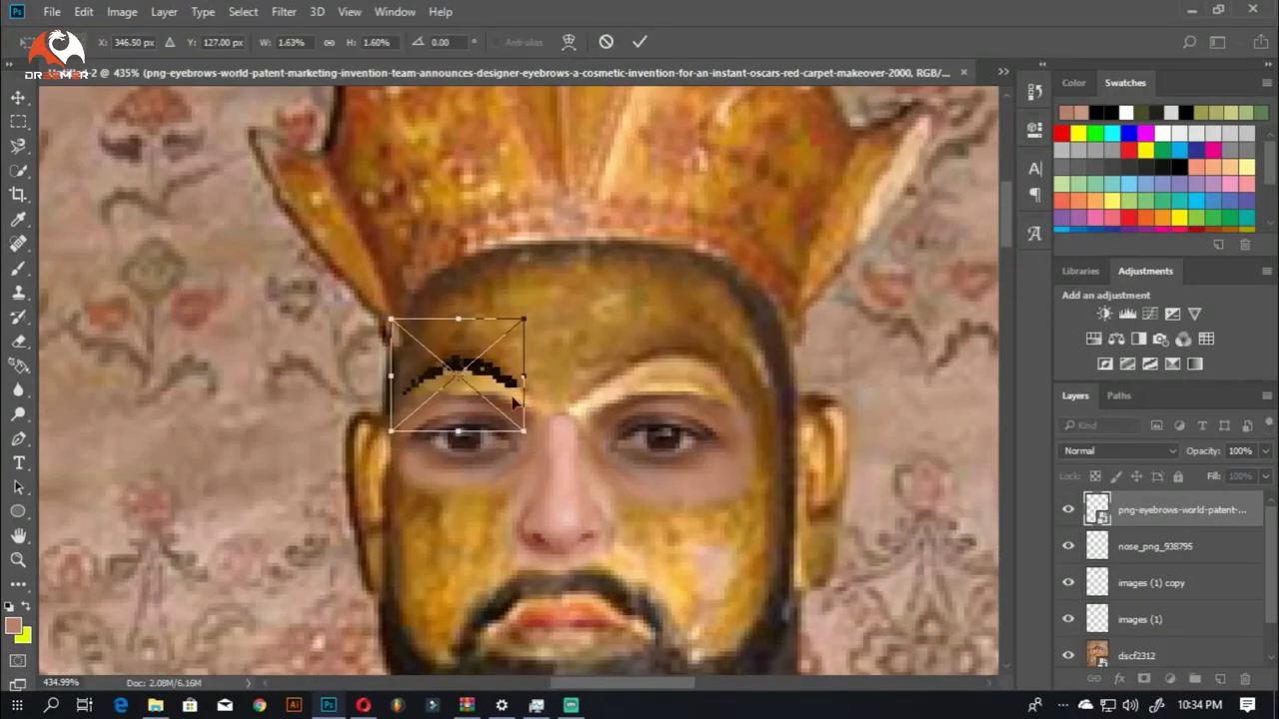
key(Return)
Step: Duplicate the eyebrow, flip it horizontally, and place it over the other eye
right_click(611, 342)
drag(460, 356, 672, 354)
key(Escape)
key(ctrl+t)
right_click(589, 344)
click(656, 603)
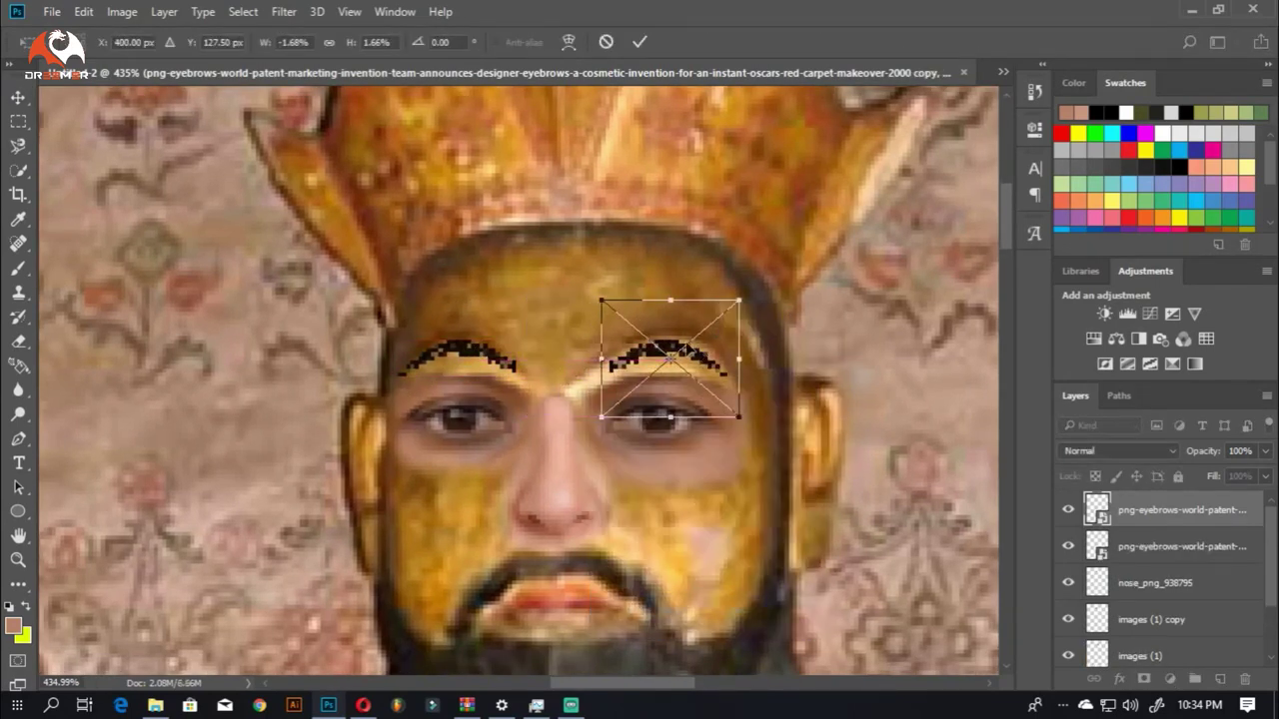
key(Return)
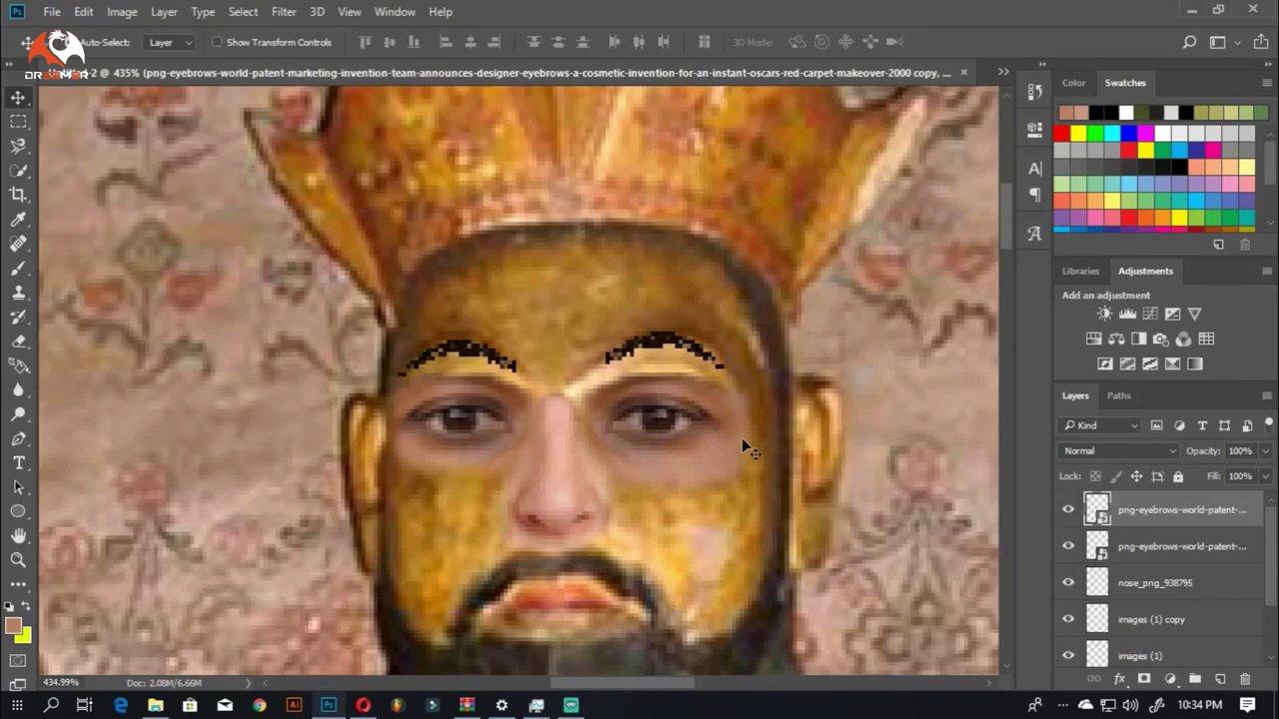
scroll(741, 437, down, 2)
scroll(369, 332, down, 4)
ctrl+click(369, 333)
scroll(448, 80, up, 1)
Step: Bring the lips onto the statue's mouth, scaled down at 38% opacity
click(448, 80)
mouse_move(570, 489)
mouse_down()
mouse_move(495, 446)
mouse_move(689, 538)
mouse_up()
key(ctrl+t)
scroll(650, 391, up, 4)
drag(650, 390, 445, 432)
scroll(446, 432, down, 2)
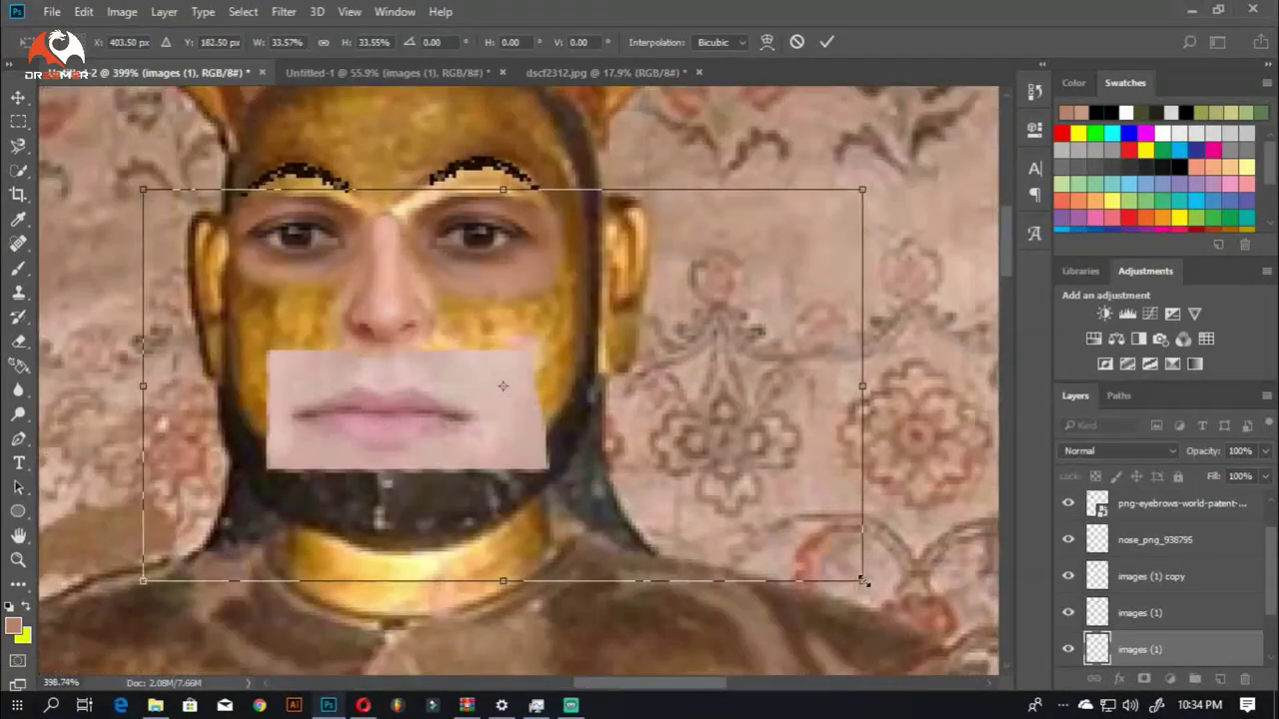
drag(856, 585, 699, 509)
key(Return)
mouse_move(1264, 450)
mouse_down()
mouse_move(1210, 469)
mouse_move(1224, 470)
mouse_up()
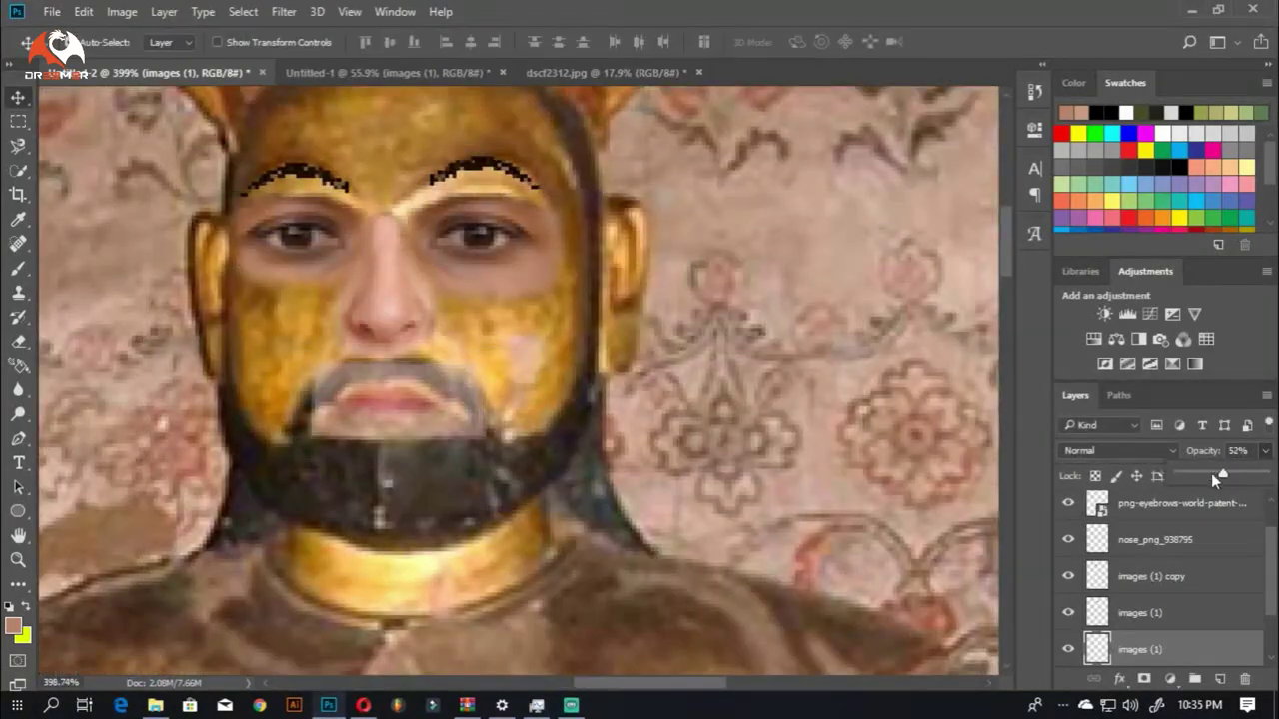
Step: Tilt the lips slightly to match the mouth and raise their opacity to 59%
key(ctrl+t)
drag(712, 391, 721, 409)
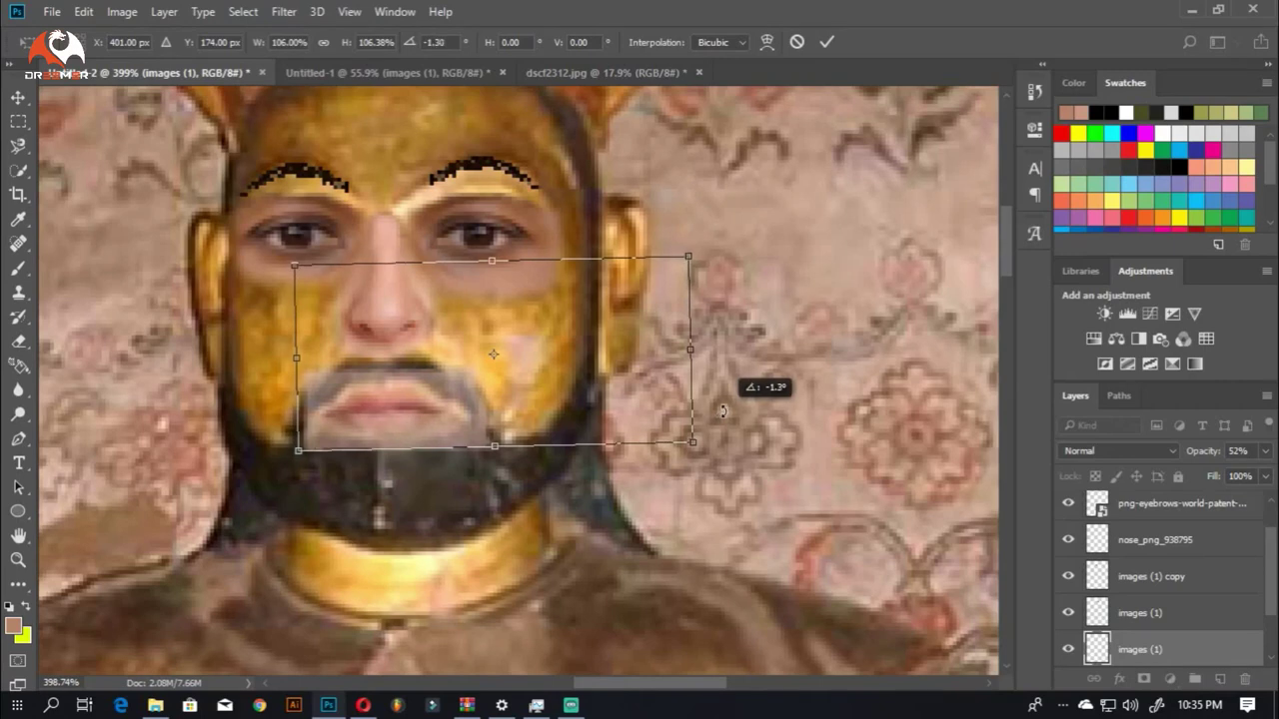
click(827, 42)
drag(1216, 479, 1227, 468)
key(e)
scroll(256, 362, up, 3)
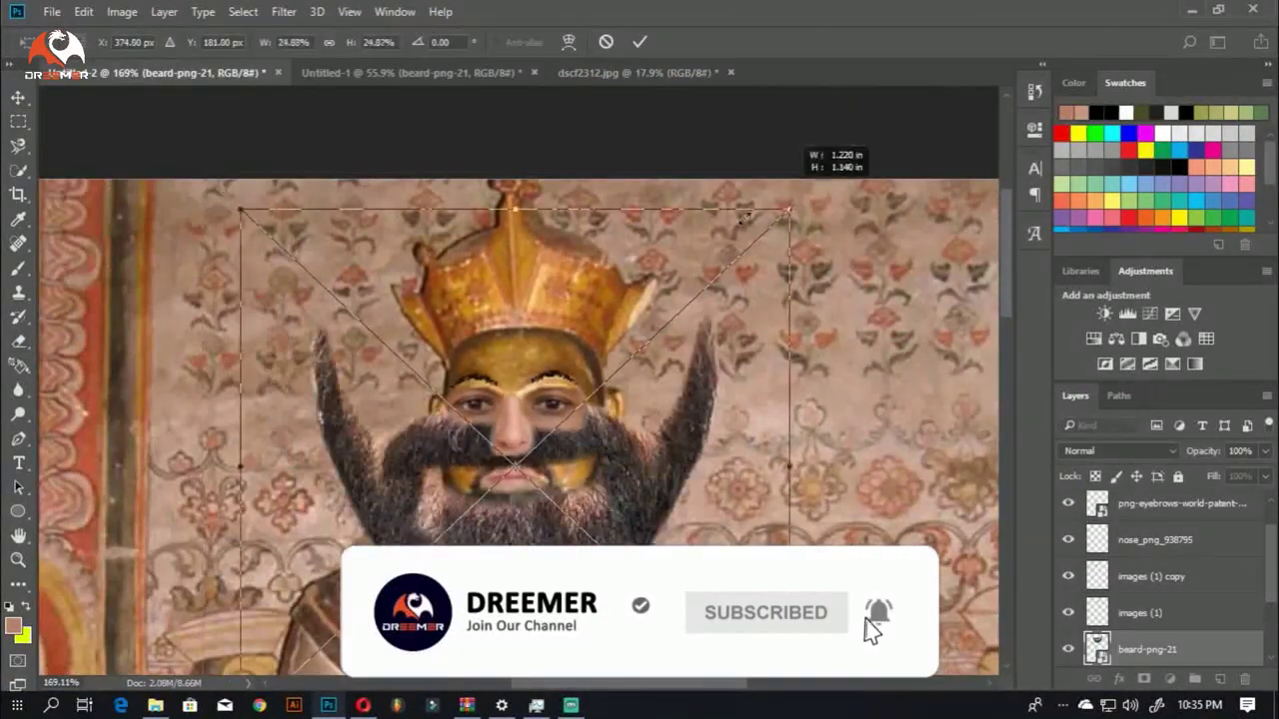
Step: Scale the beard down and move it up onto the statue's jaw
drag(743, 216, 677, 299)
scroll(676, 300, up, 5)
drag(675, 237, 657, 253)
mouse_move(547, 429)
mouse_down()
mouse_move(567, 404)
mouse_move(579, 427)
mouse_up()
Step: Warp the beard so it wraps around the jaw line
right_click(547, 371)
click(594, 533)
mouse_move(638, 372)
mouse_down()
mouse_move(508, 369)
mouse_move(616, 437)
mouse_move(506, 368)
mouse_move(595, 392)
mouse_move(509, 376)
mouse_up()
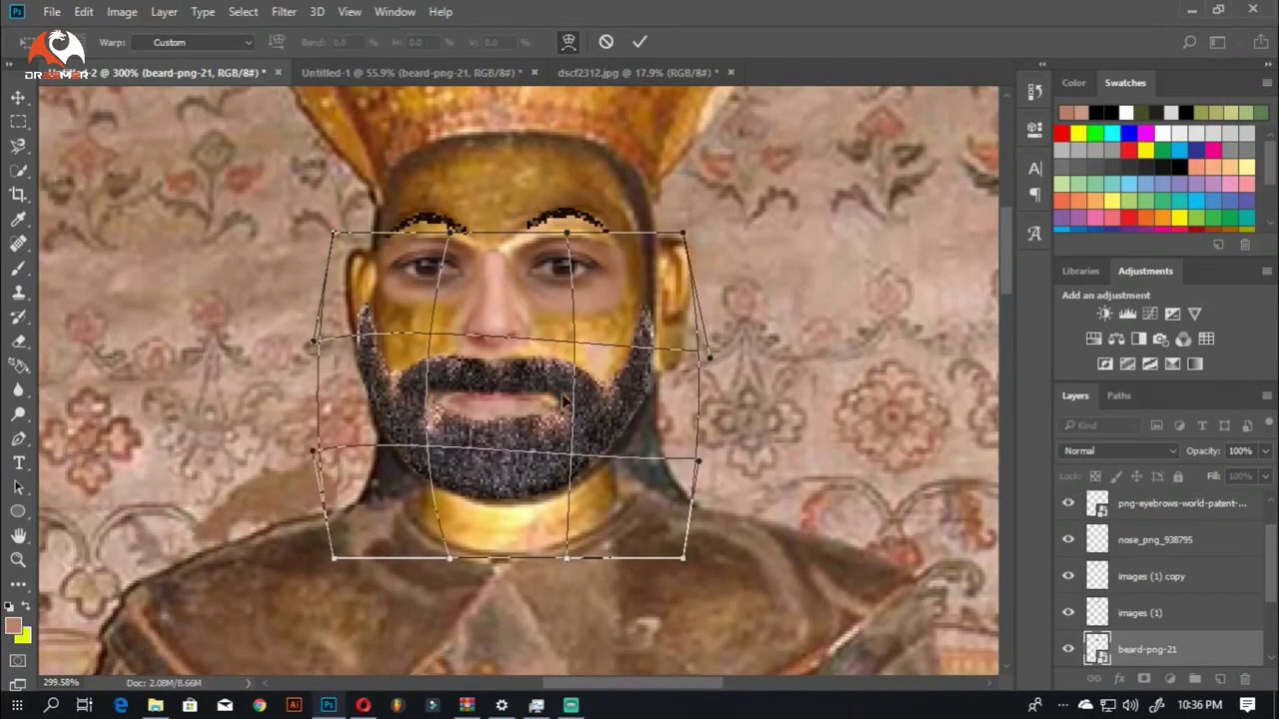
drag(363, 337, 577, 434)
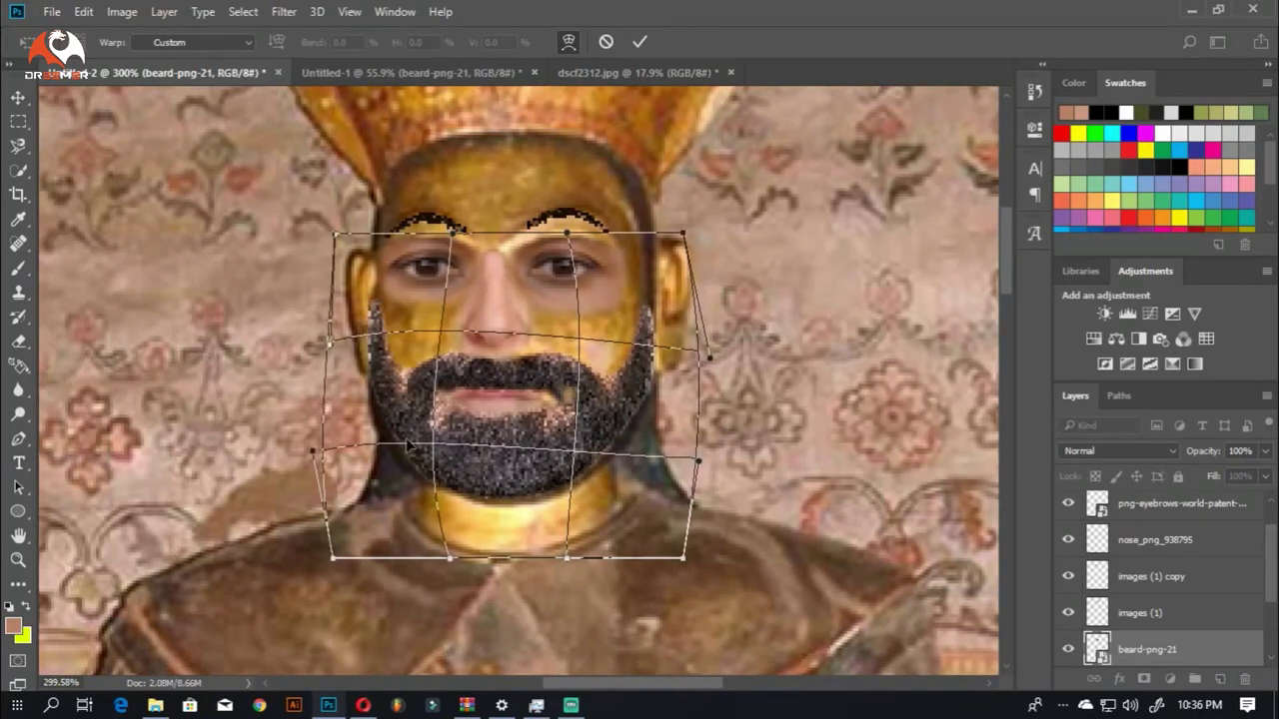
key(Return)
Step: Set the beard to 63% opacity, rasterize it, and erase around the mouth
drag(1264, 451, 1233, 468)
scroll(471, 422, up, 2)
key(e)
click(345, 273)
key(Return)
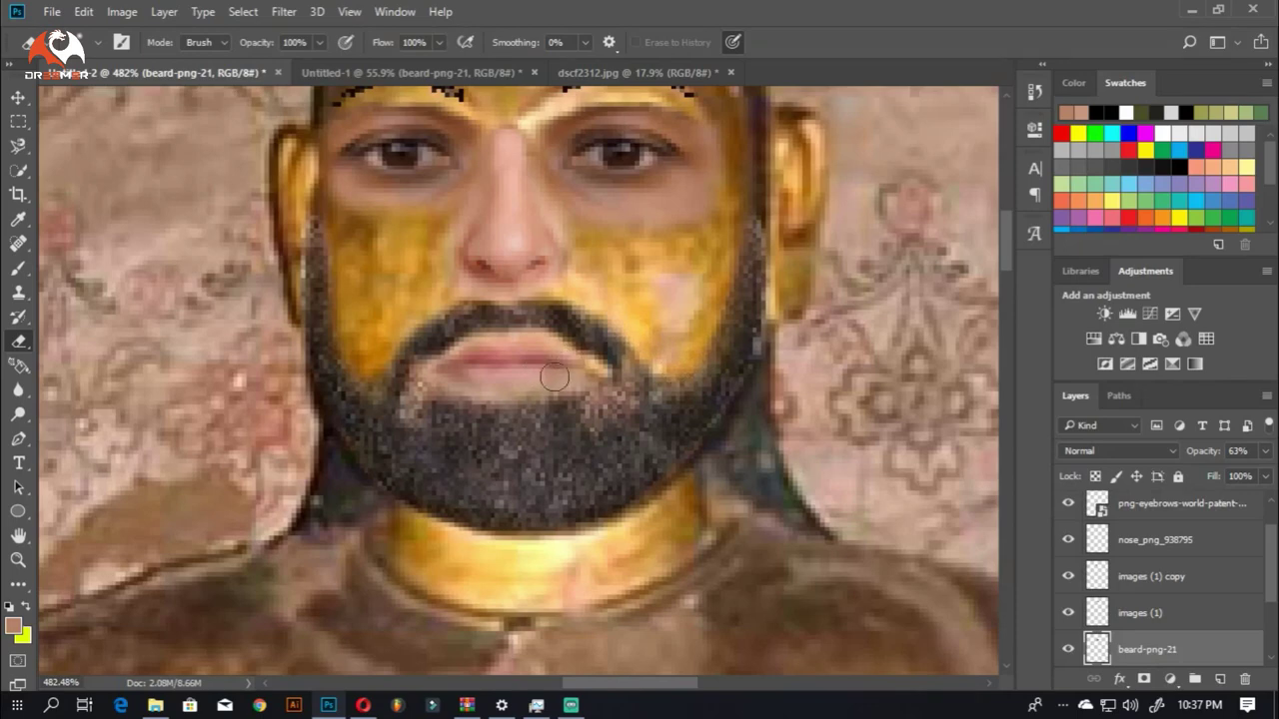
scroll(486, 392, down, 3)
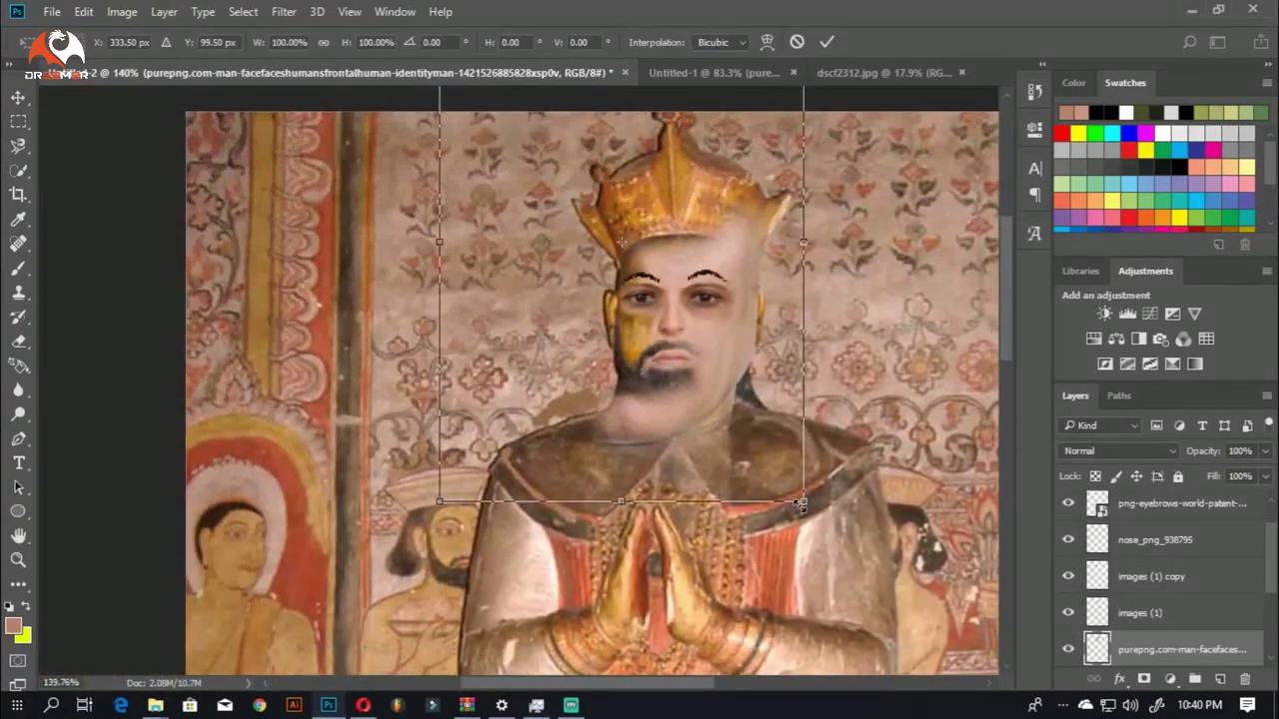
Step: Shrink the realistic face to fit the statue's head and erase beard across the chin
mouse_move(800, 504)
mouse_down()
mouse_move(756, 370)
mouse_move(709, 369)
mouse_up()
scroll(681, 368, up, 3)
key(Return)
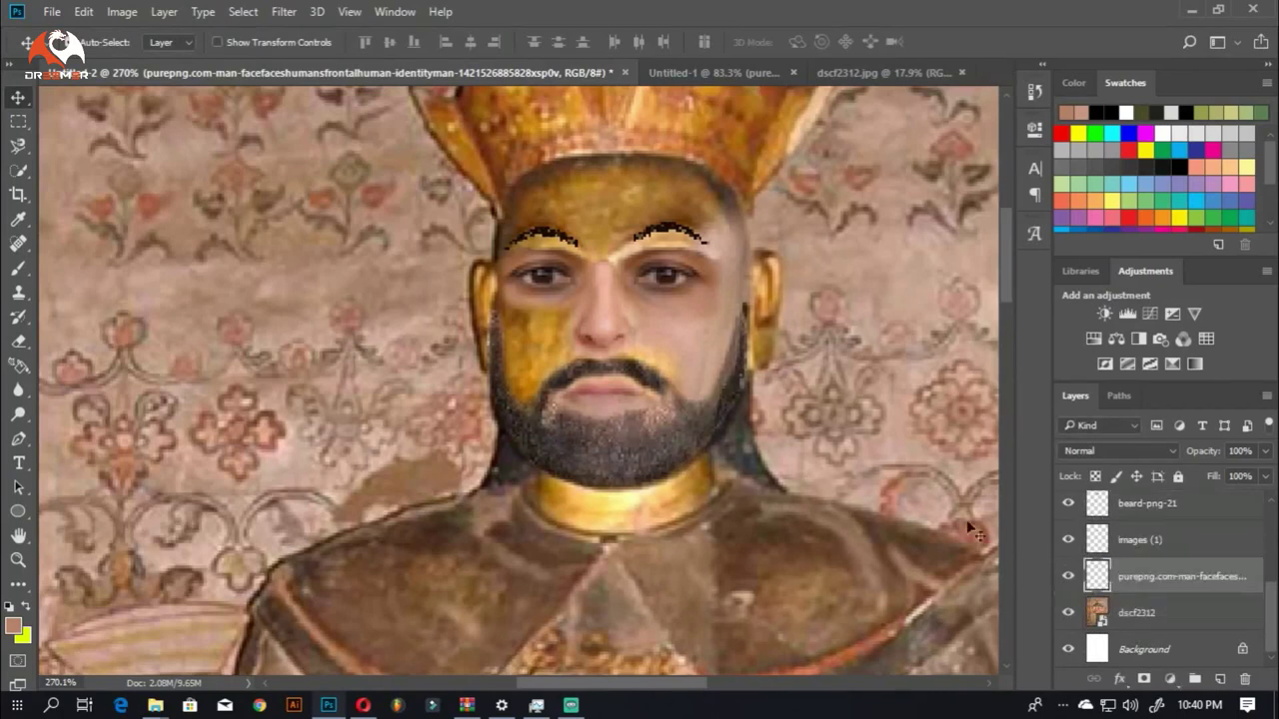
scroll(651, 404, up, 1)
key(e)
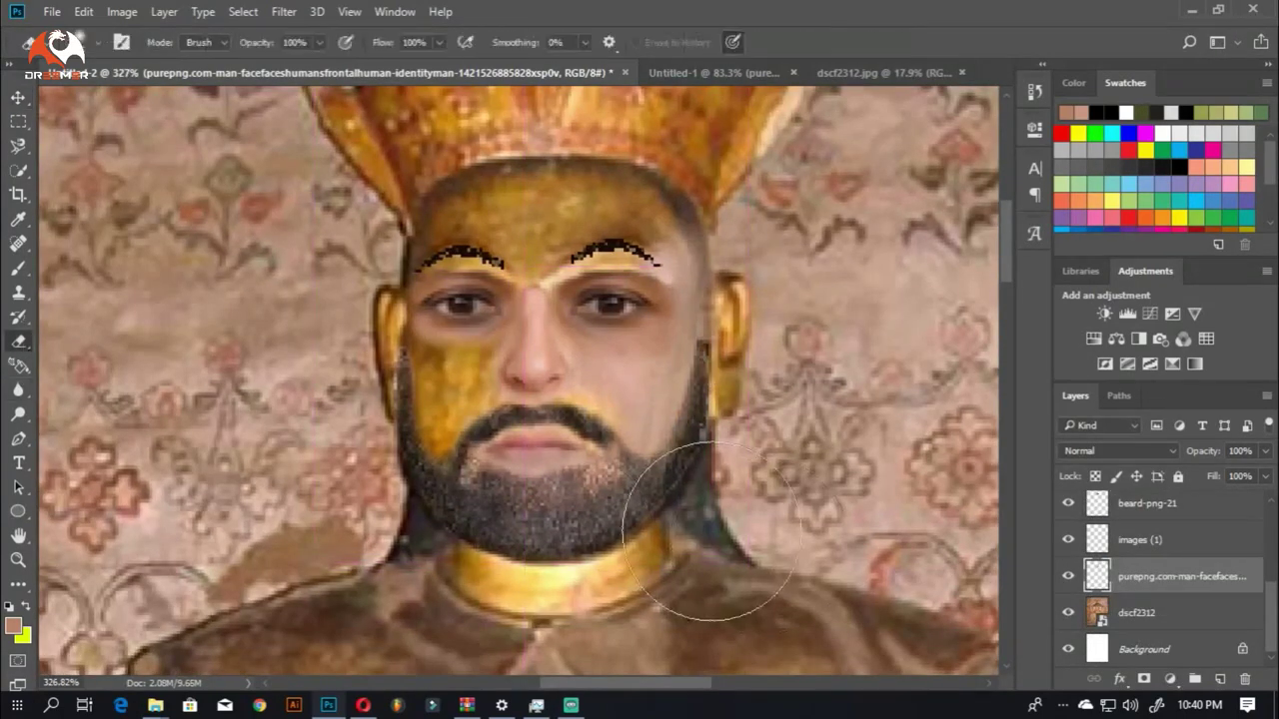
drag(654, 474, 526, 543)
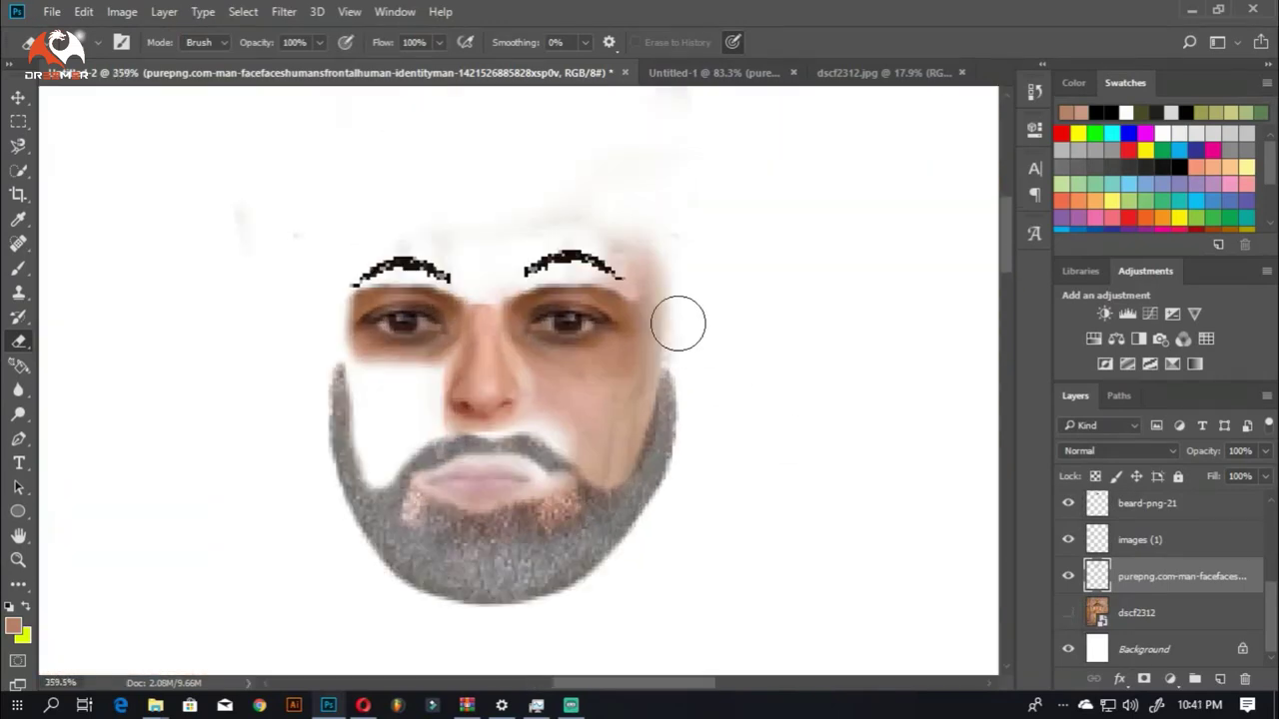
Step: Select the beard layer, clone skin beside the mouth and lip, and shift a face copy left
scroll(702, 571, up, 3)
ctrl+click(431, 559)
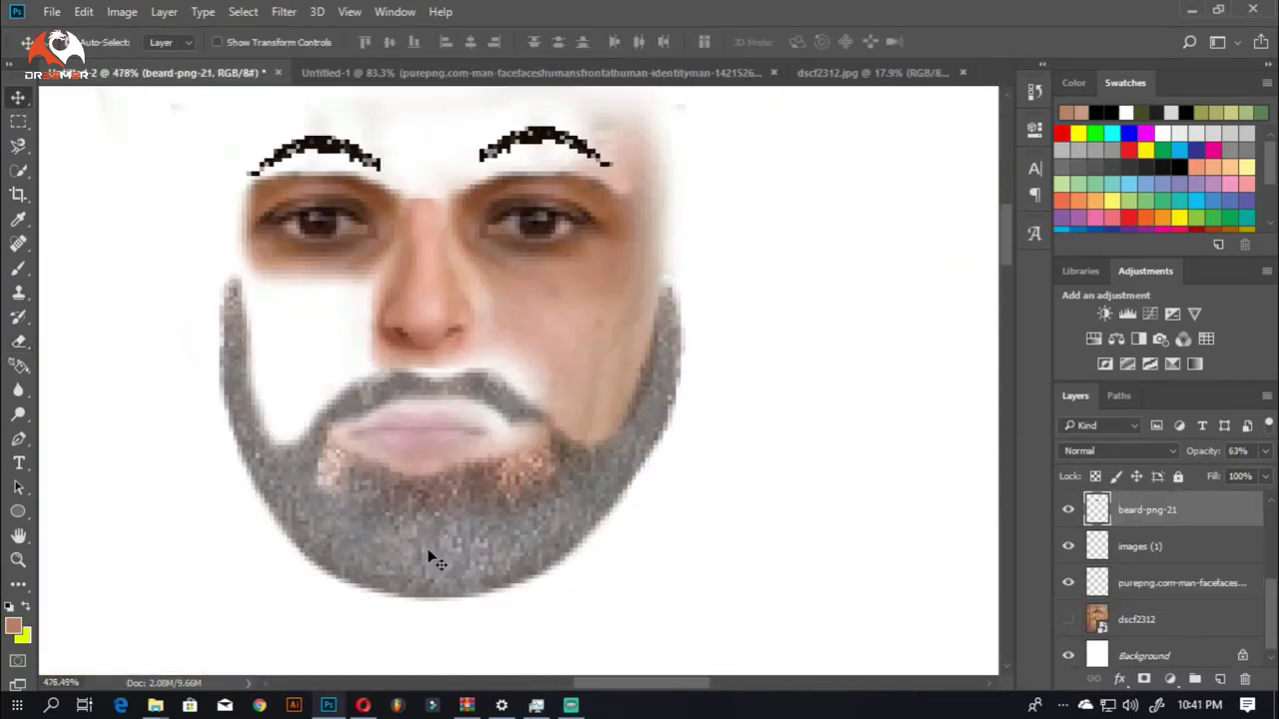
scroll(670, 428, up, 2)
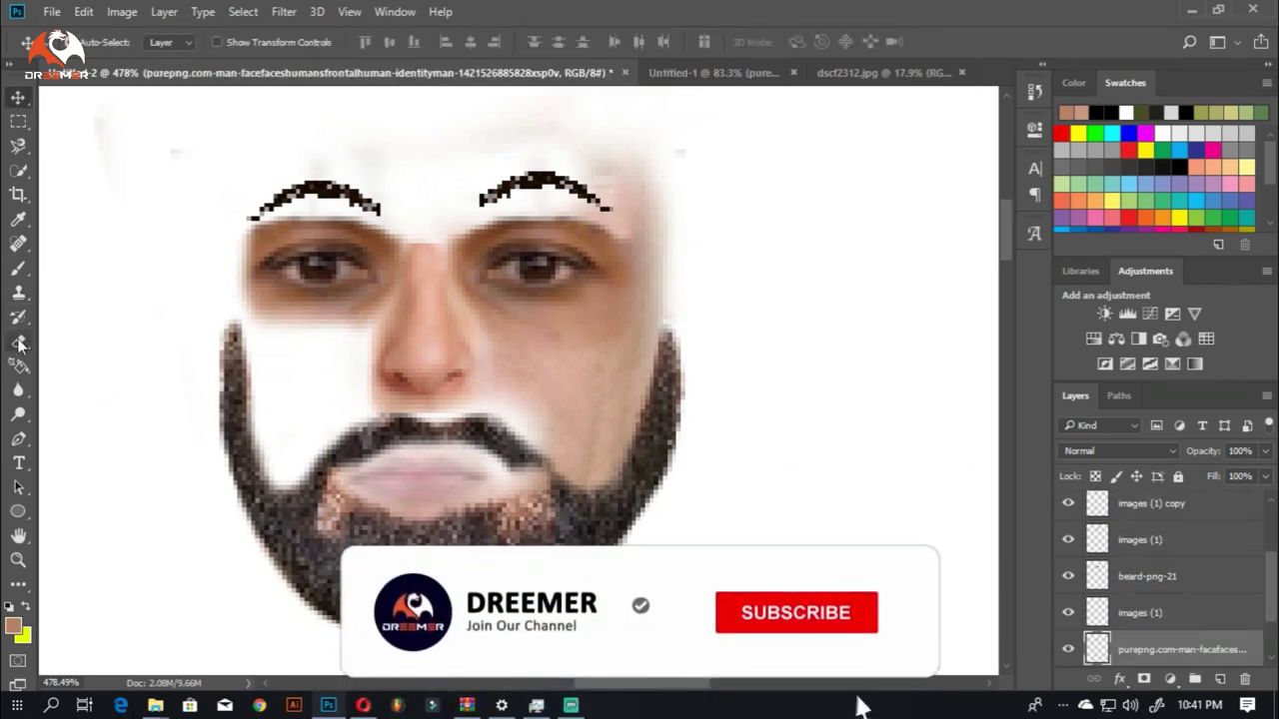
drag(583, 397, 557, 449)
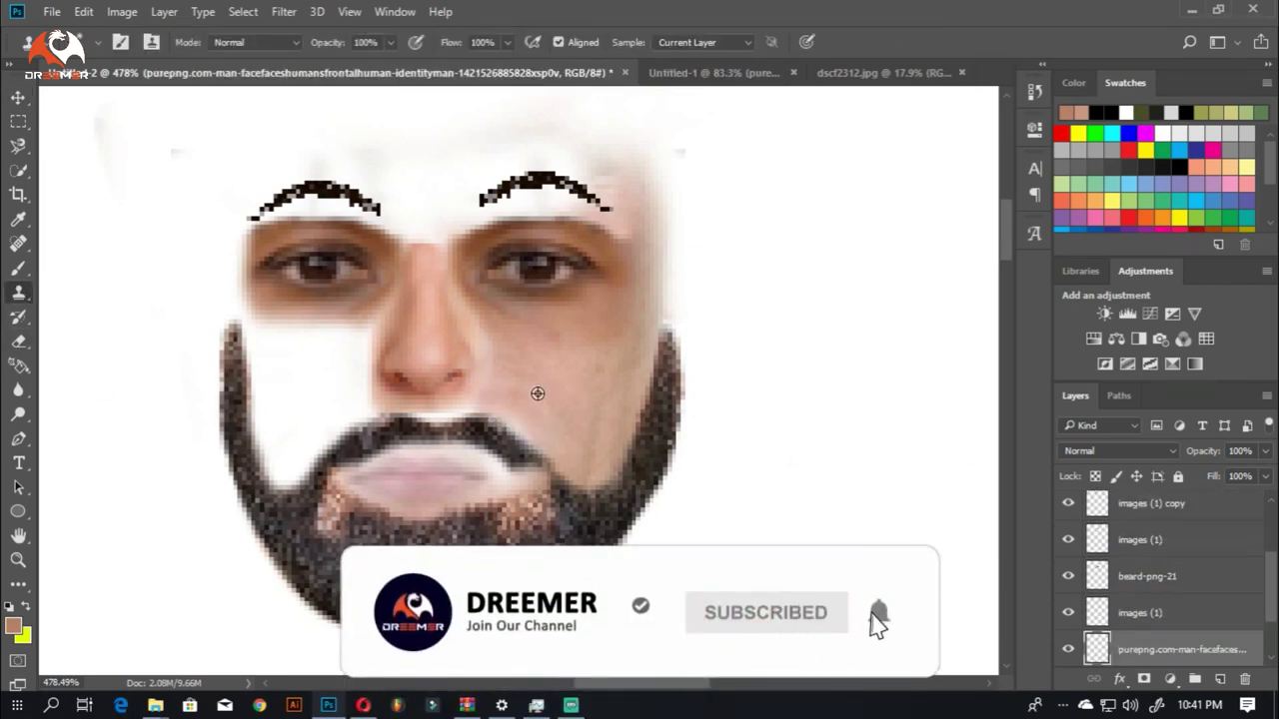
drag(450, 507, 340, 481)
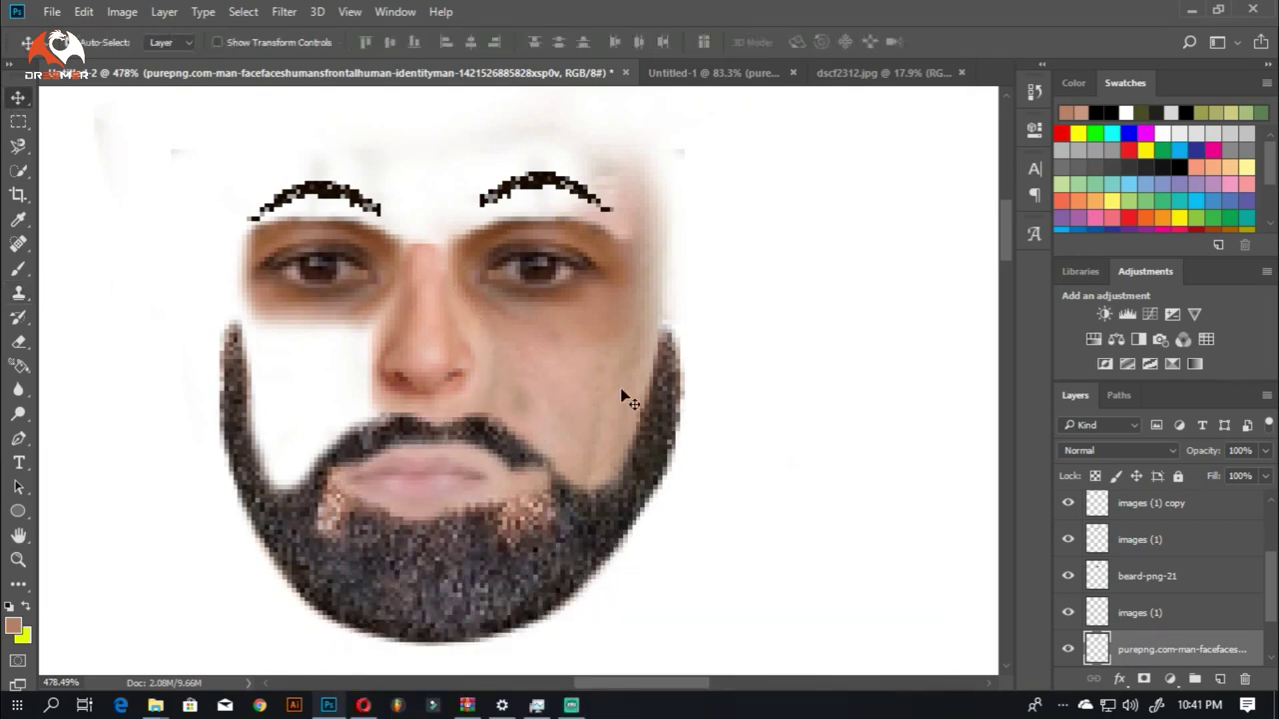
drag(622, 395, 429, 399)
Step: Flip the face copy horizontally and move it over the face
key(ctrl+t)
right_click(409, 644)
click(504, 612)
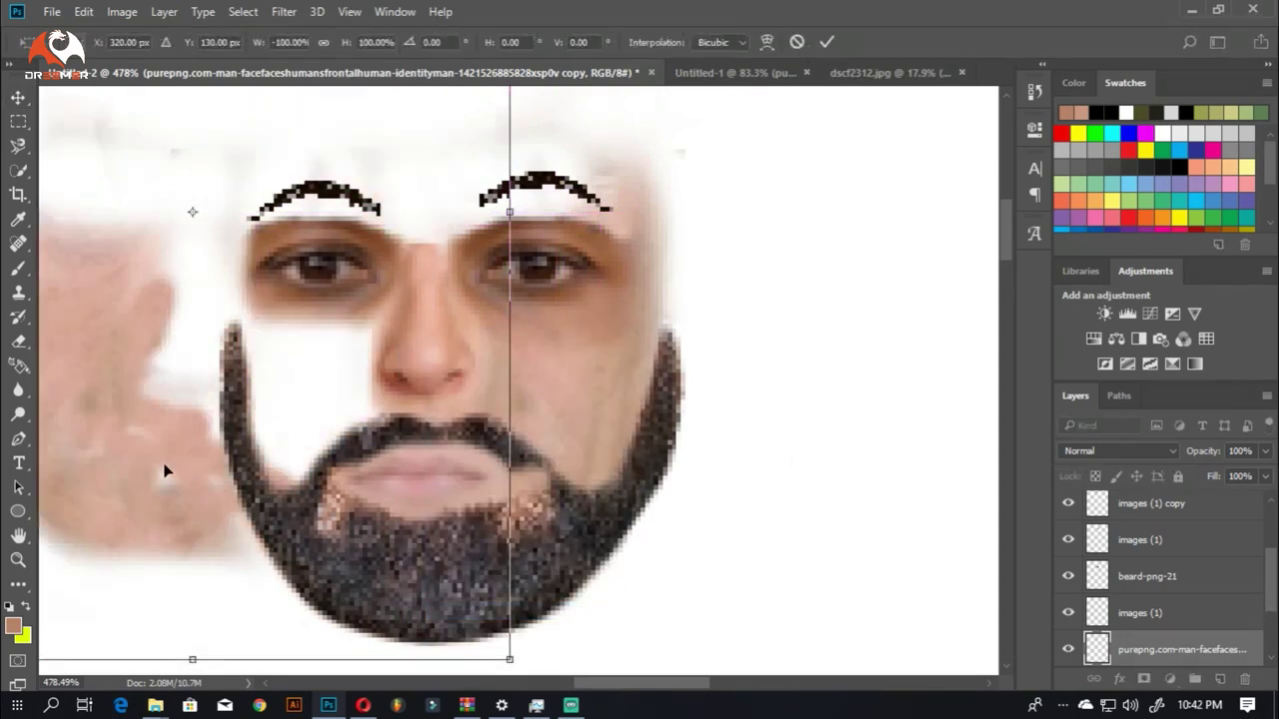
drag(166, 471, 444, 499)
key(Return)
key(e)
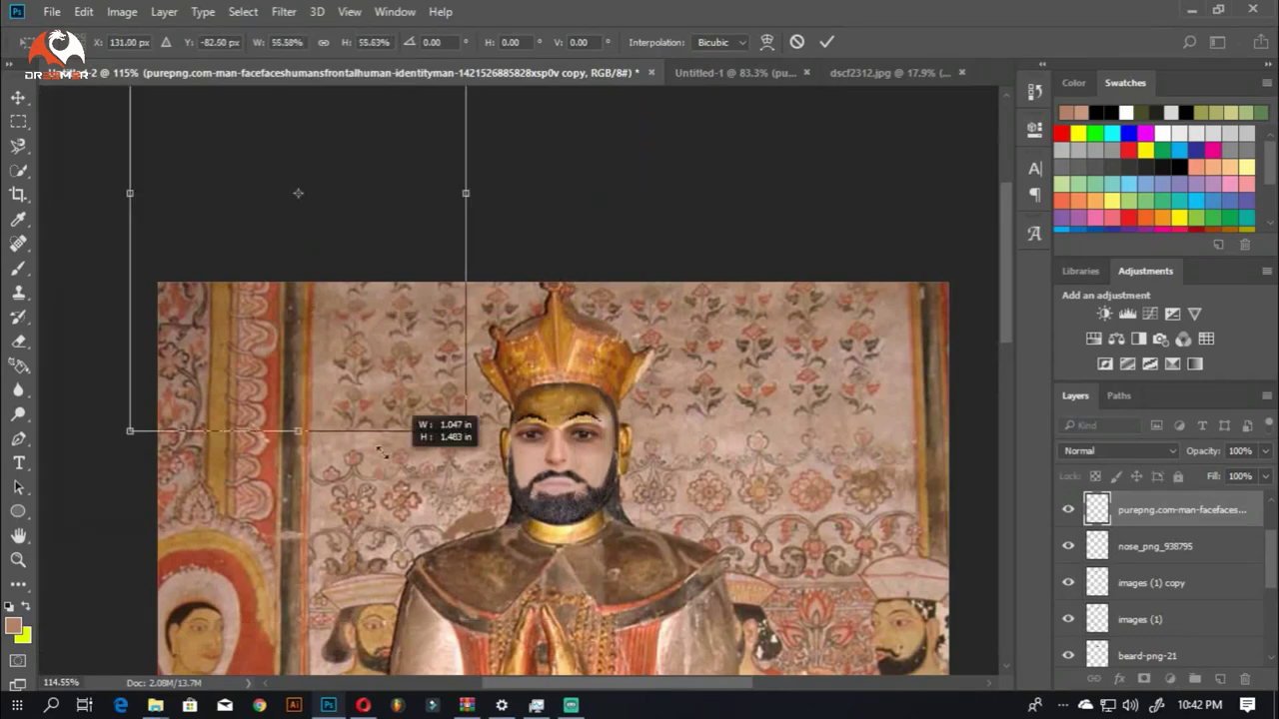
Step: Scale the mirrored copy to about 37%, rotate it onto the cheek, and warp it
drag(547, 232, 445, 432)
scroll(446, 431, up, 3)
scroll(600, 390, up, 3)
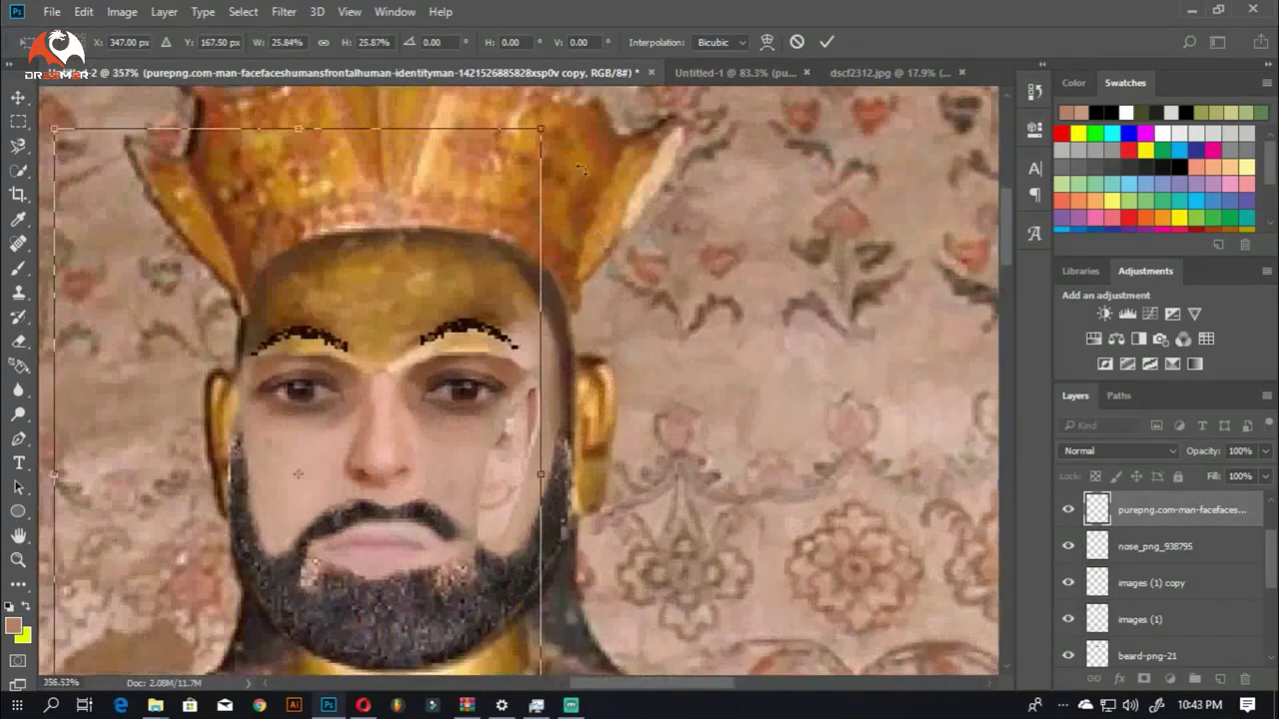
drag(639, 300, 596, 442)
scroll(600, 414, up, 2)
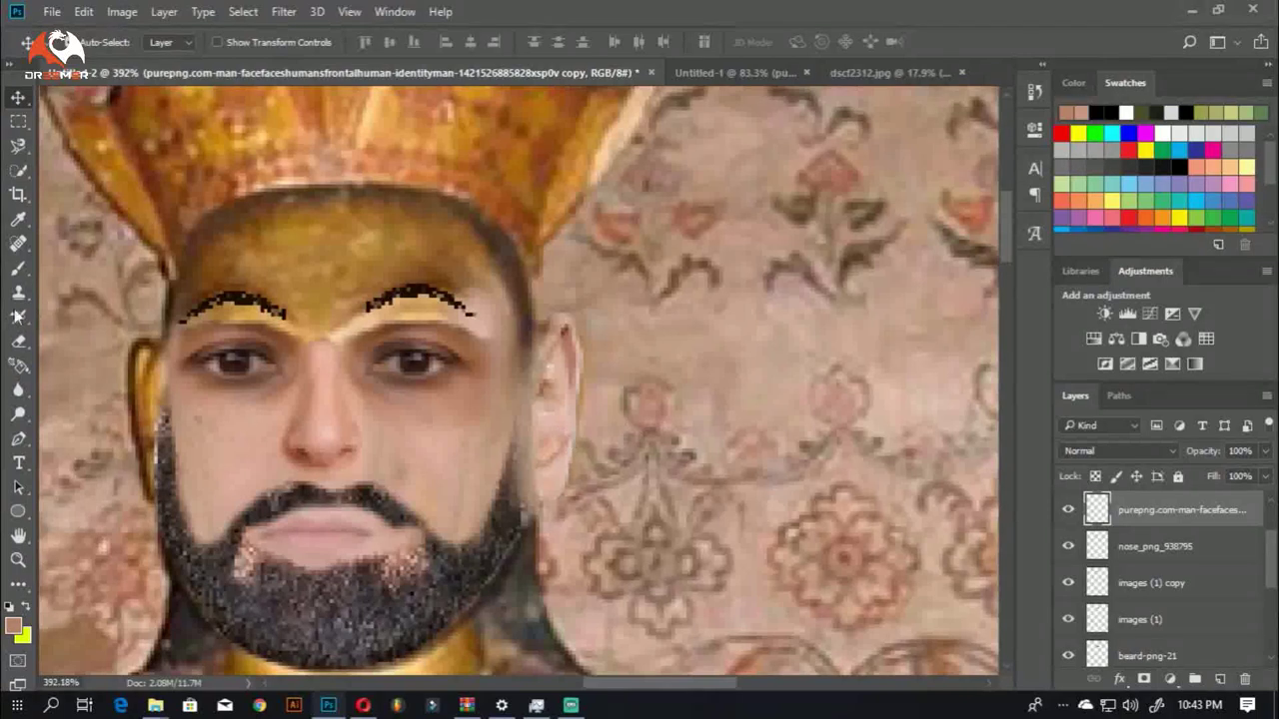
right_click(573, 387)
click(619, 214)
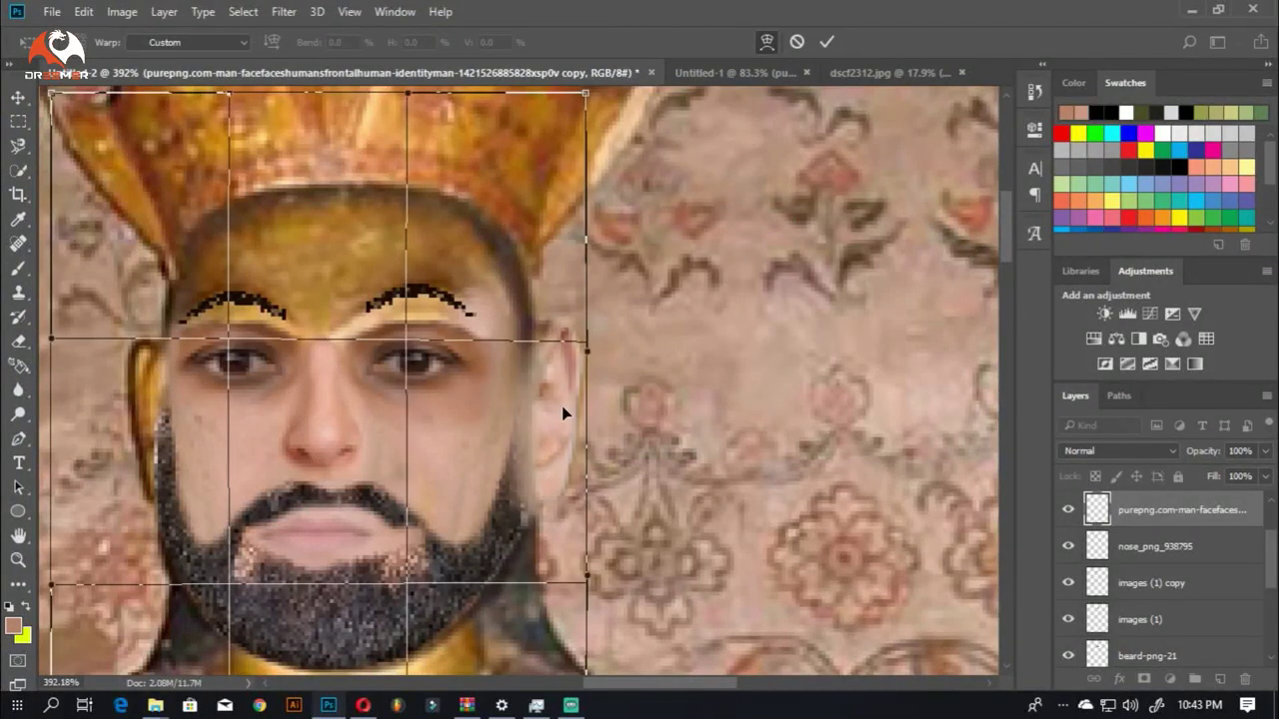
key(Return)
Step: Move the face layer below images (1) and hide the dscf2312 statue layer
drag(1128, 530, 1159, 612)
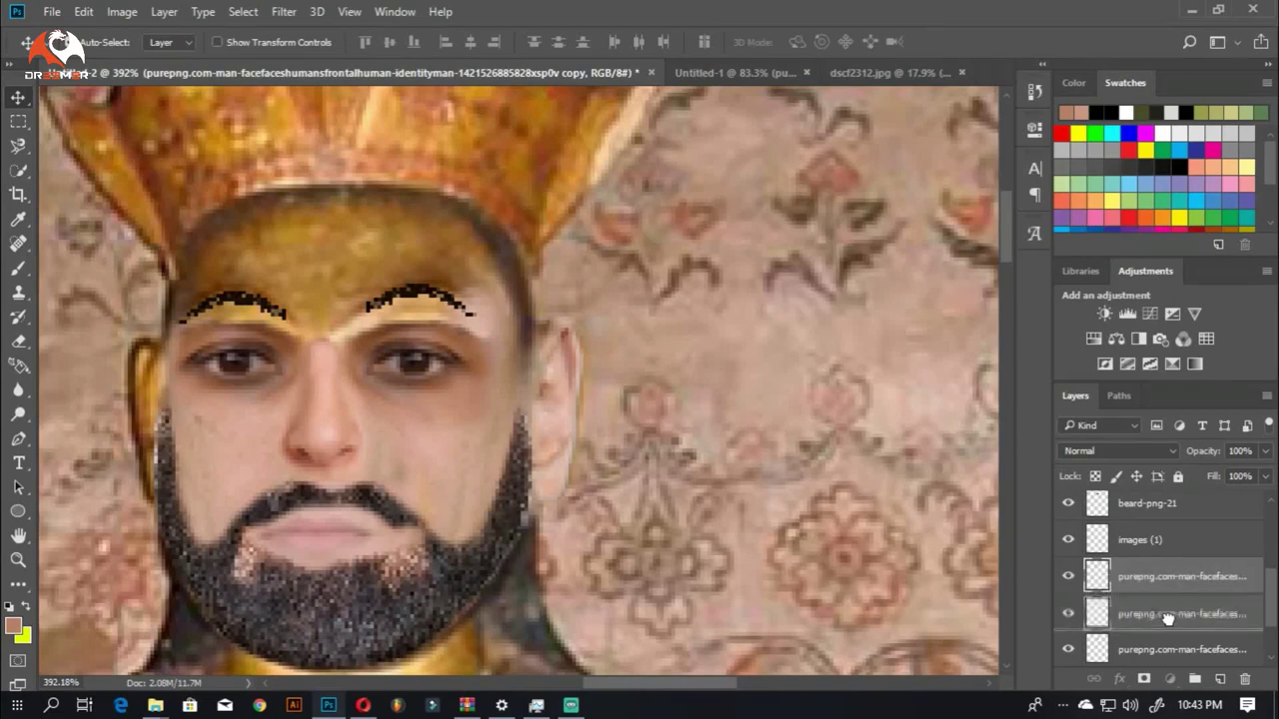
scroll(1167, 616, down, 2)
click(1068, 612)
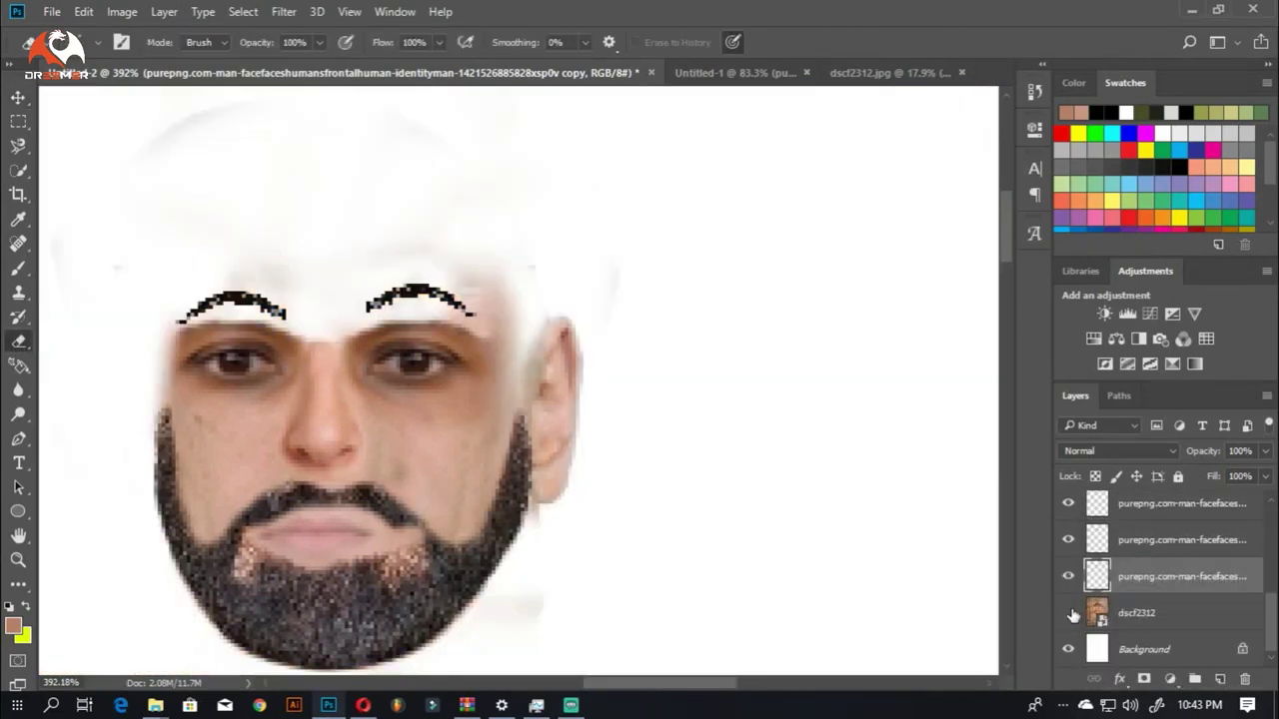
scroll(535, 513, up, 2)
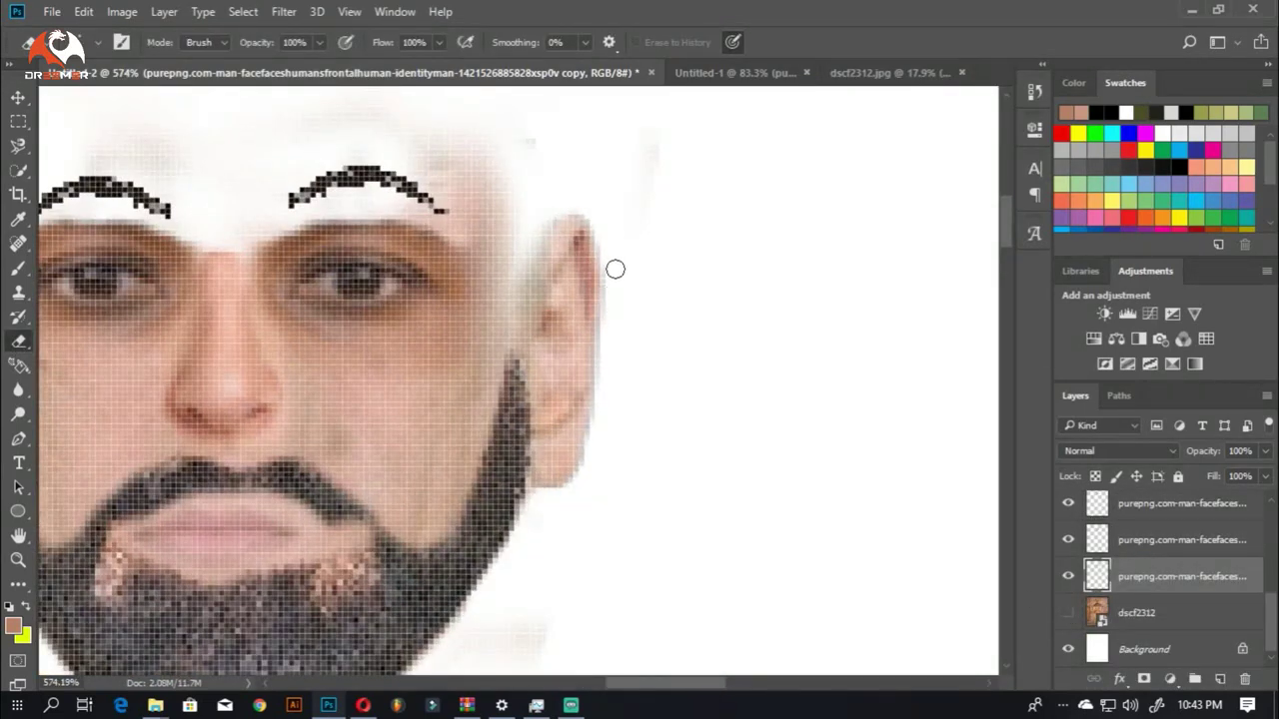
scroll(614, 269, down, 3)
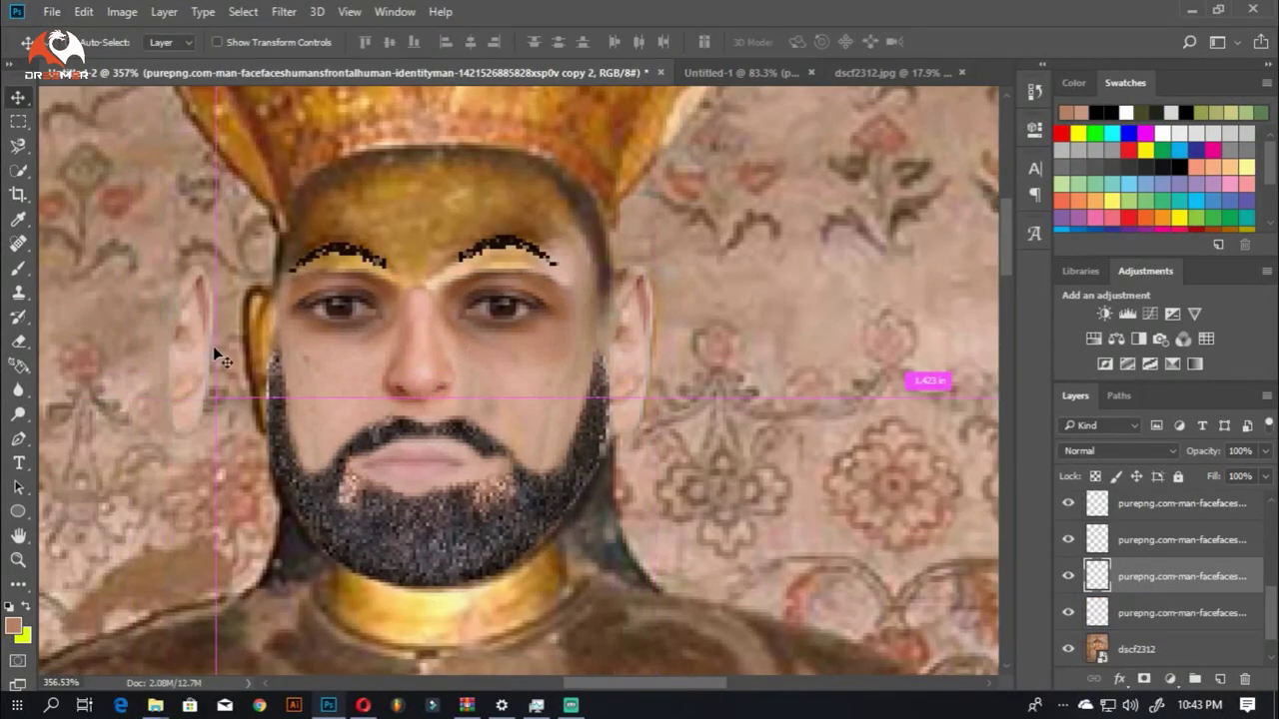
Step: Duplicate the face layer, flip it horizontally and place it on the face's left side
key(ctrl+t)
right_click(213, 346)
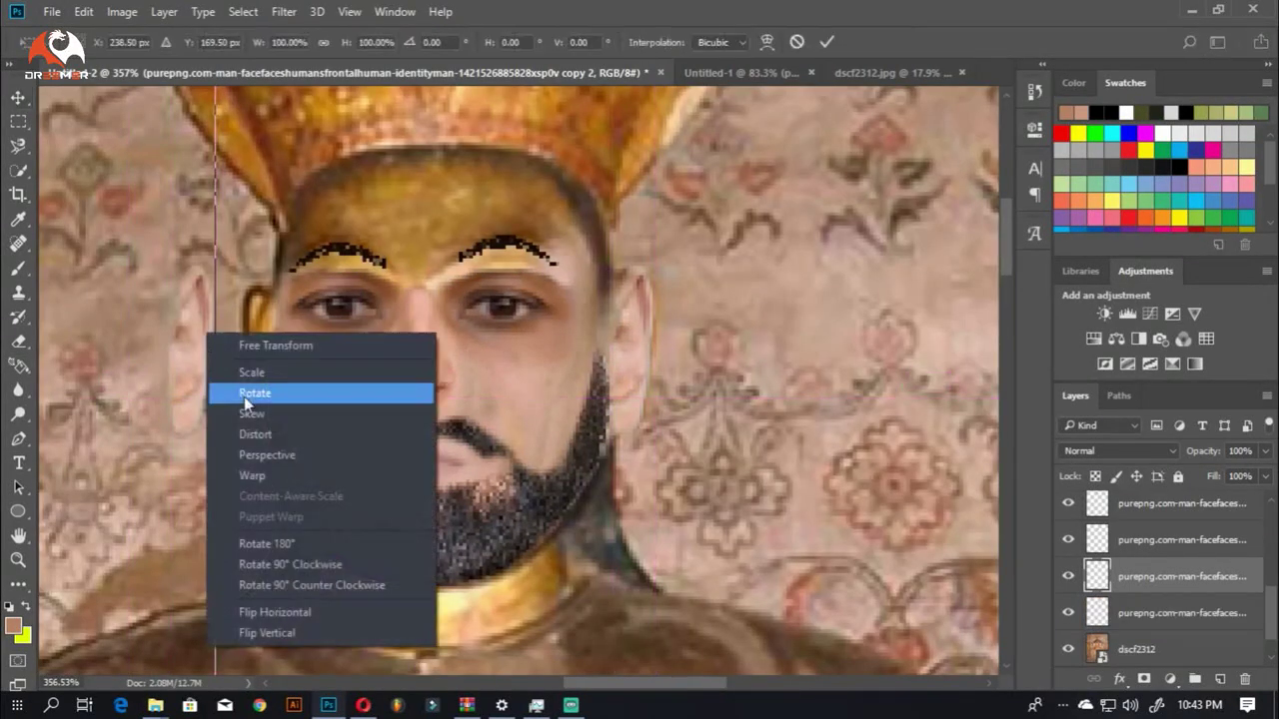
click(289, 639)
scroll(290, 600, down, 3)
drag(287, 391, 498, 391)
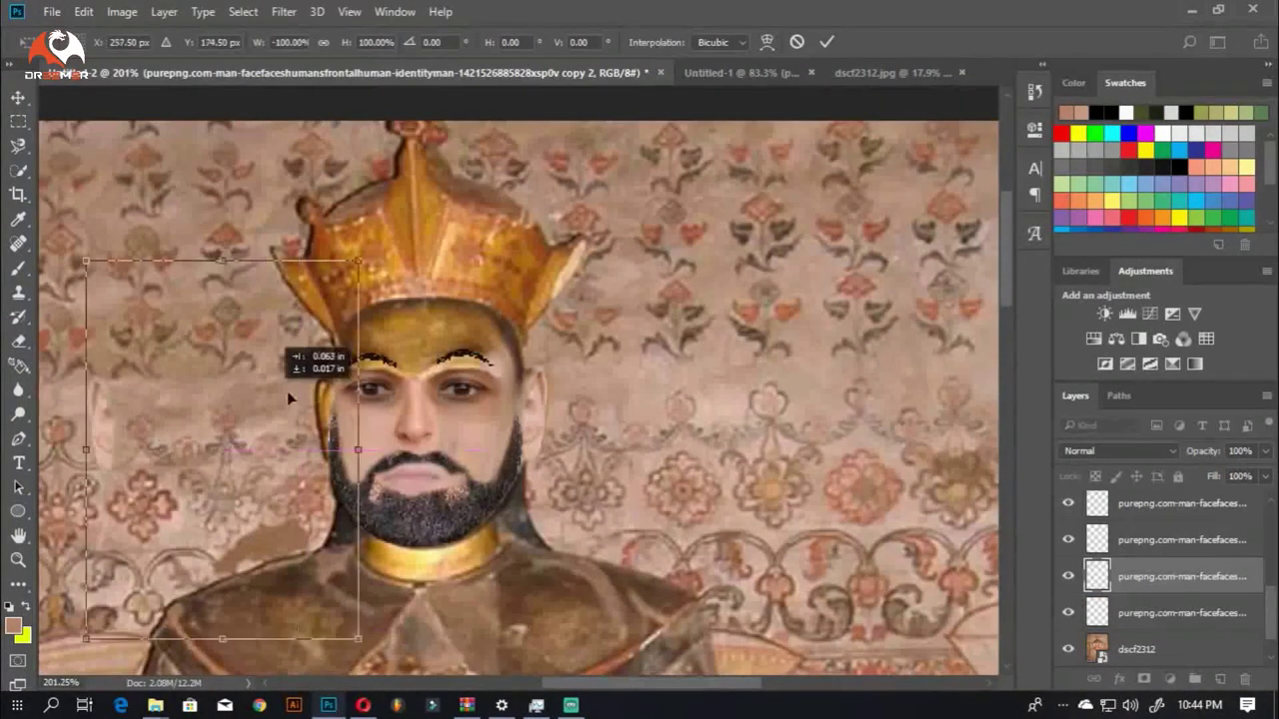
scroll(330, 391, up, 3)
drag(327, 392, 321, 391)
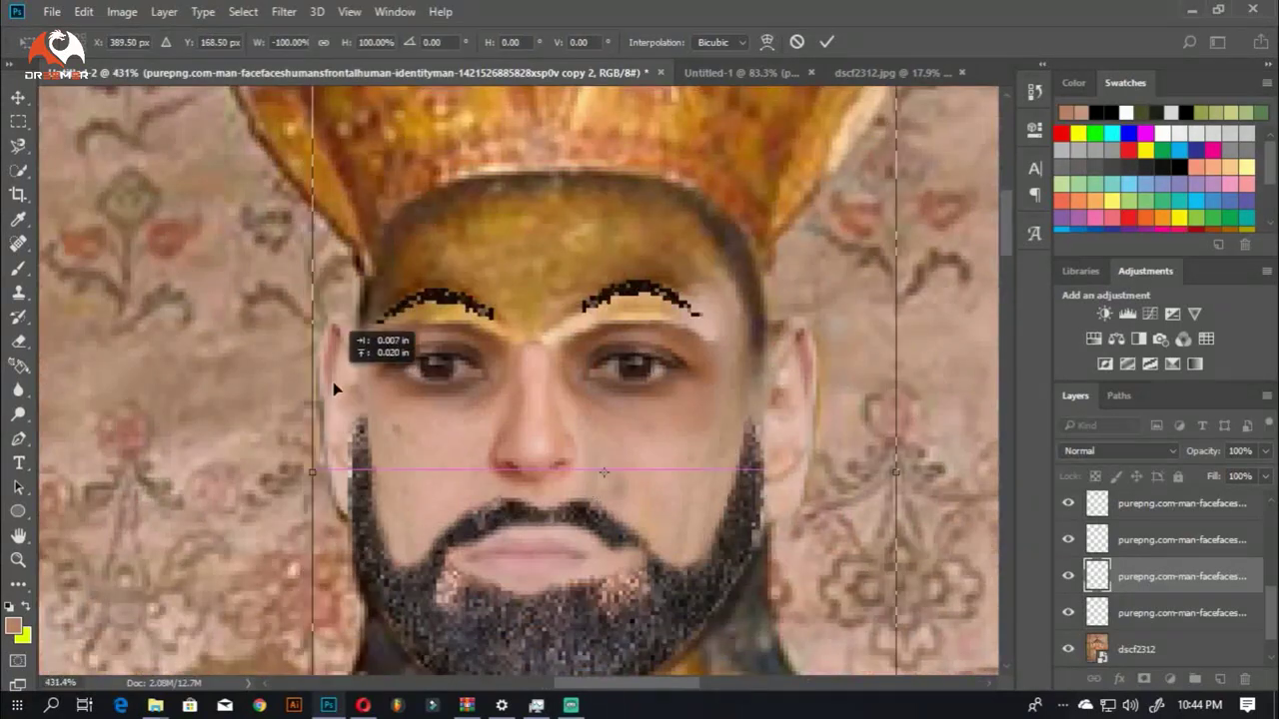
scroll(282, 396, down, 1)
drag(302, 195, 306, 205)
scroll(392, 379, up, 2)
key(Return)
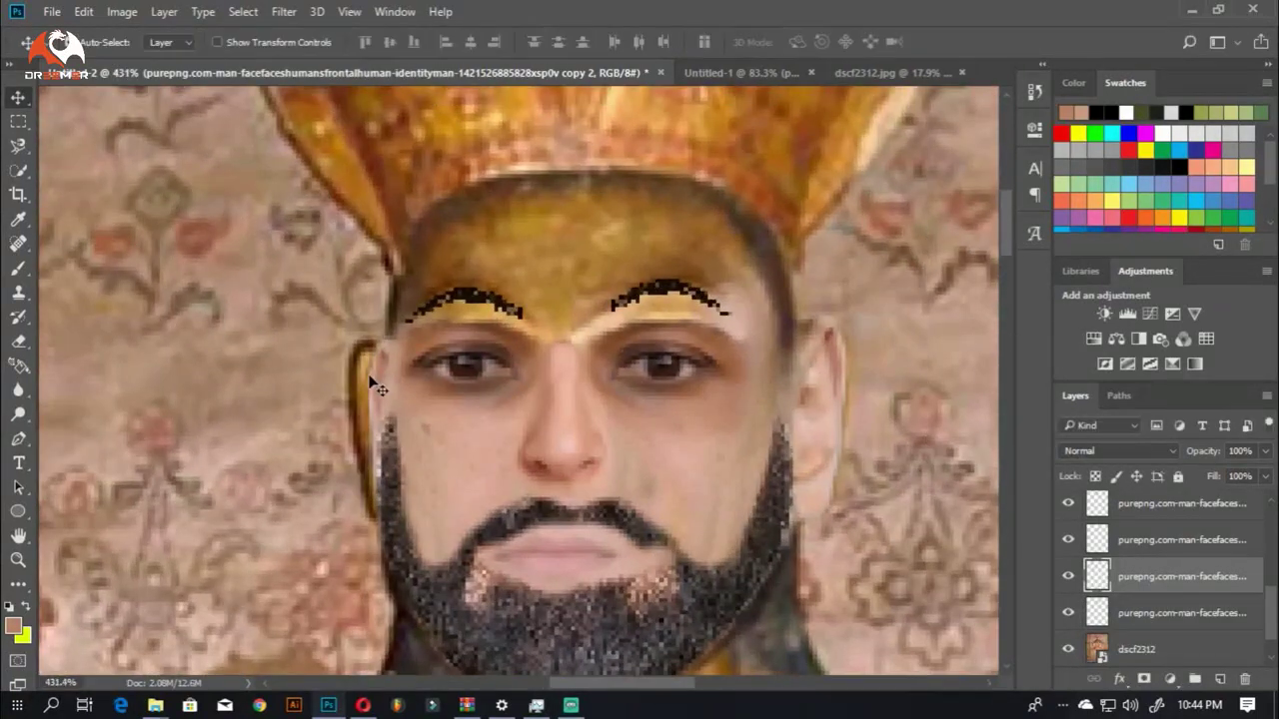
Step: Rotate the mirrored copy slightly and blend its edges with Eraser, Brush and Clone Stamp
key(ctrl+t)
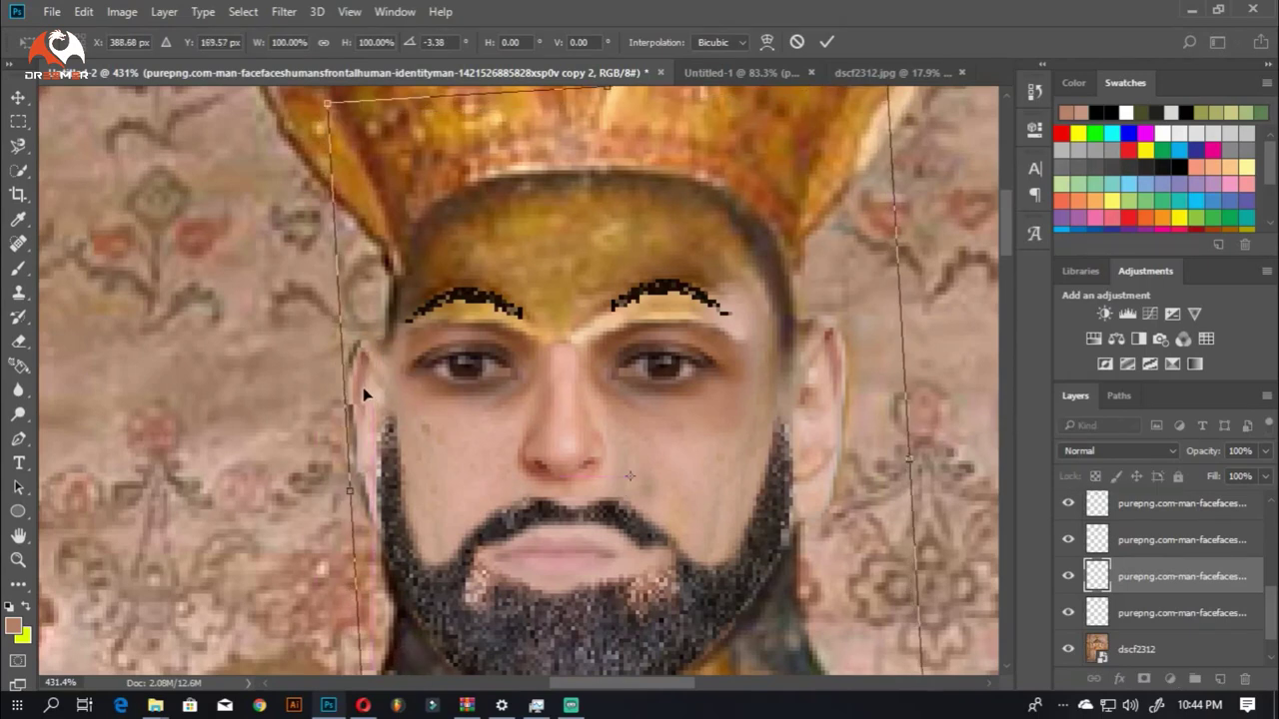
key(Return)
scroll(470, 414, down, 2)
key(e)
key(b)
scroll(242, 527, down, 3)
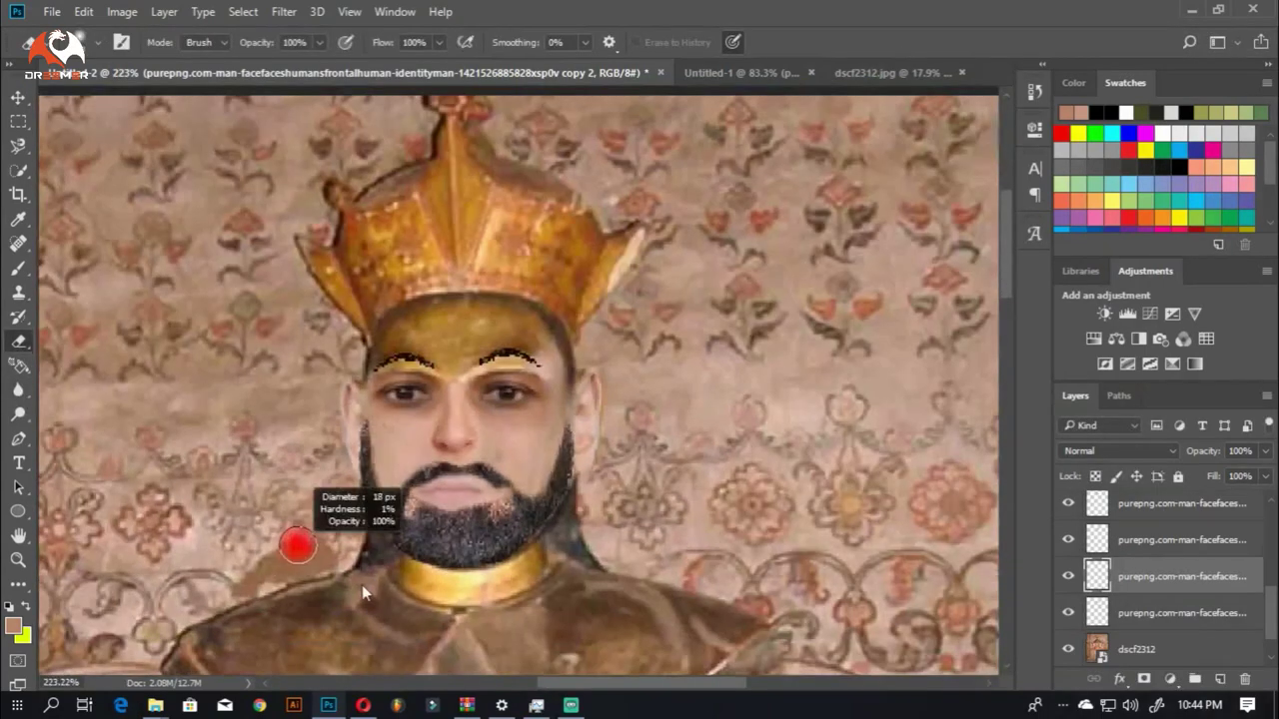
scroll(362, 585, up, 1)
scroll(413, 400, up, 1)
key(s)
scroll(292, 342, down, 1)
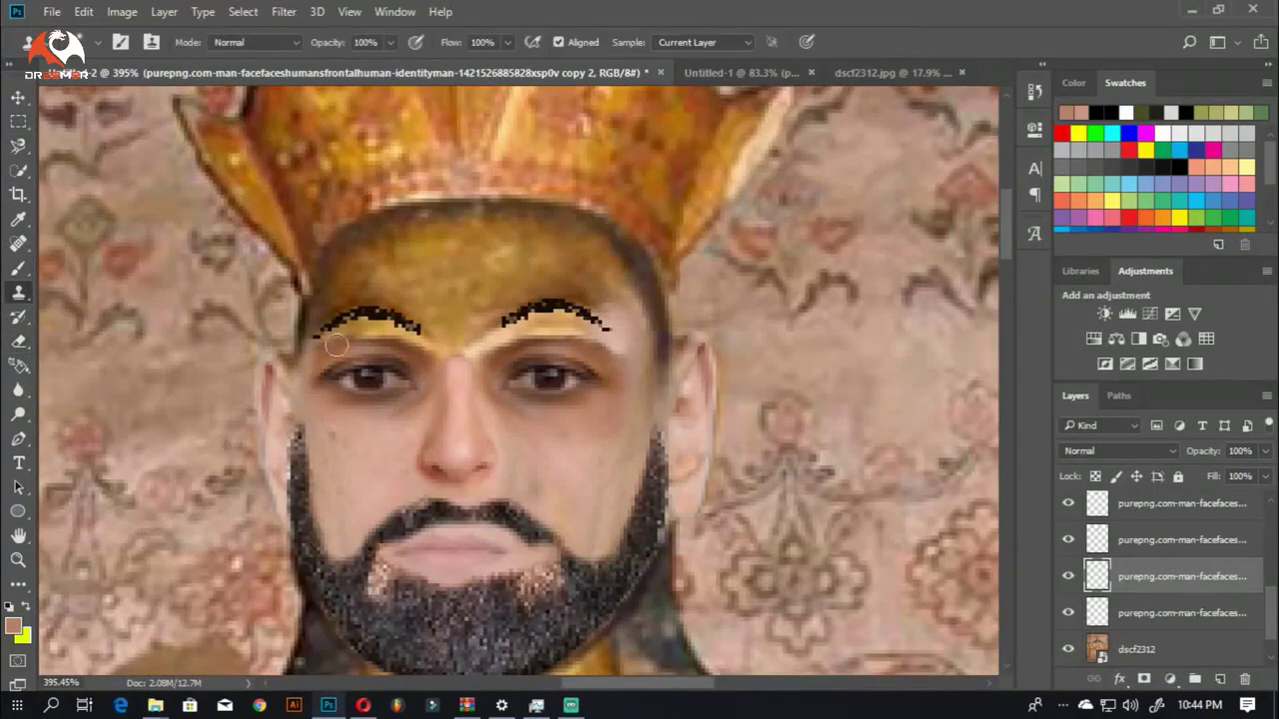
Step: Toggle the statue layer's visibility and switch to the Untitled-1 face parts document
click(1068, 649)
click(1068, 650)
click(1068, 649)
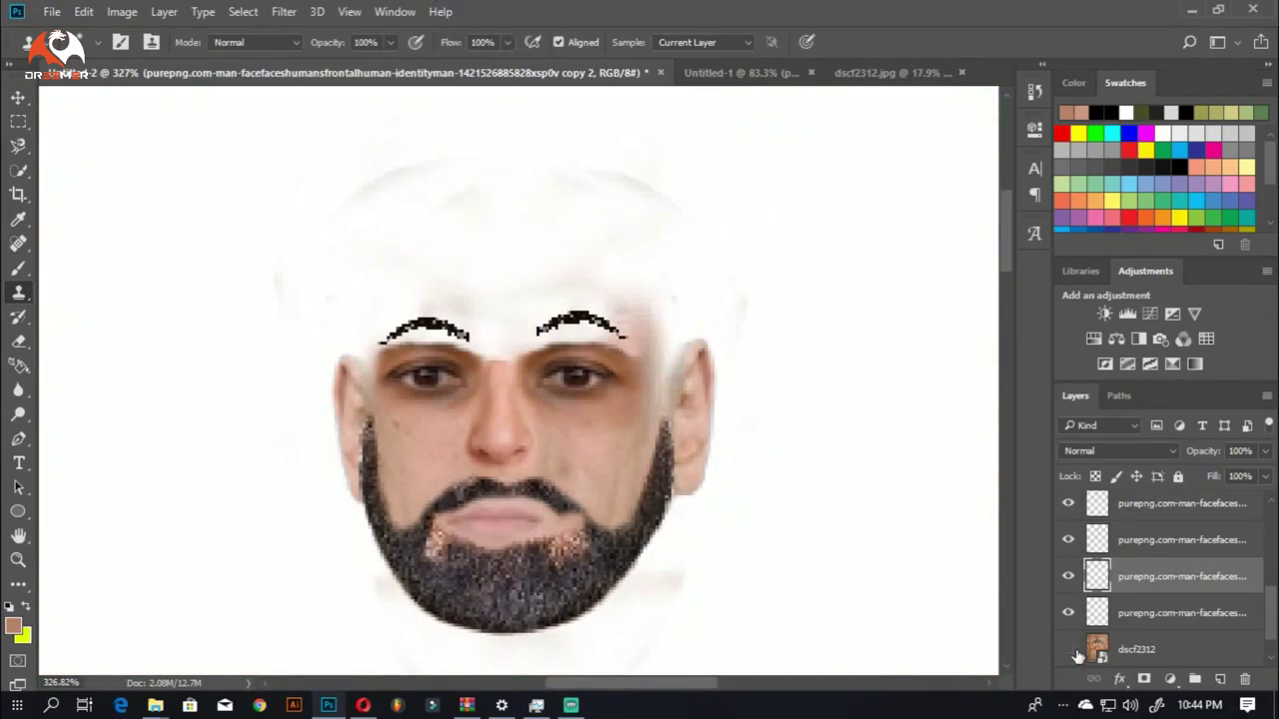
key(ctrl+shift+Tab)
key(ctrl+shift+Tab)
Step: Bring the forehead patch into the portrait, scaled to about 49% over the forehead
key(v)
drag(527, 208, 607, 280)
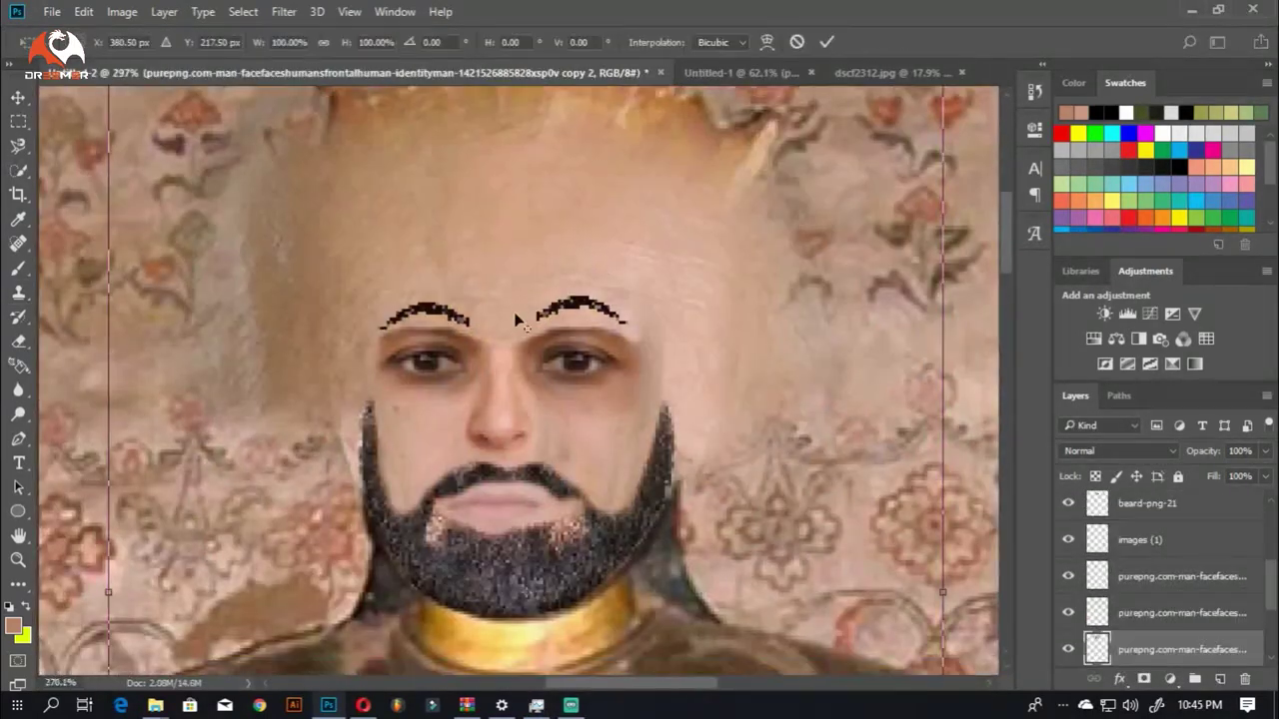
key(ctrl+t)
drag(771, 204, 672, 354)
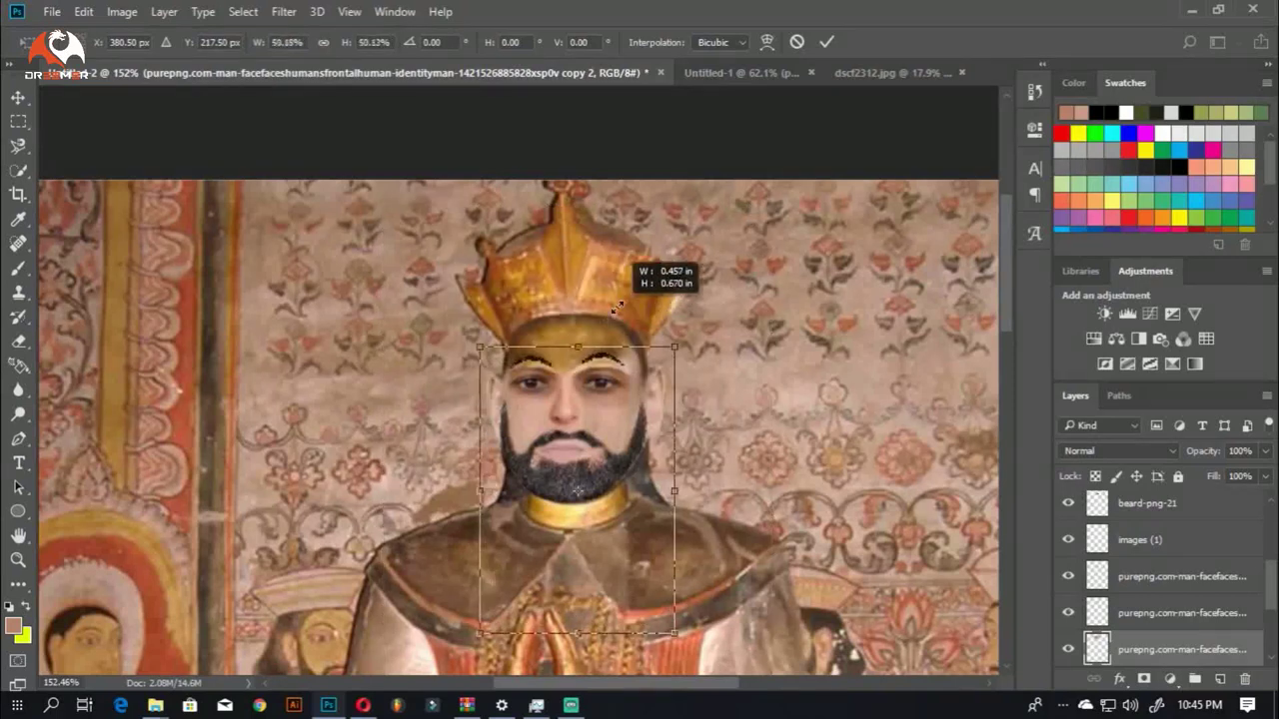
drag(590, 540, 592, 466)
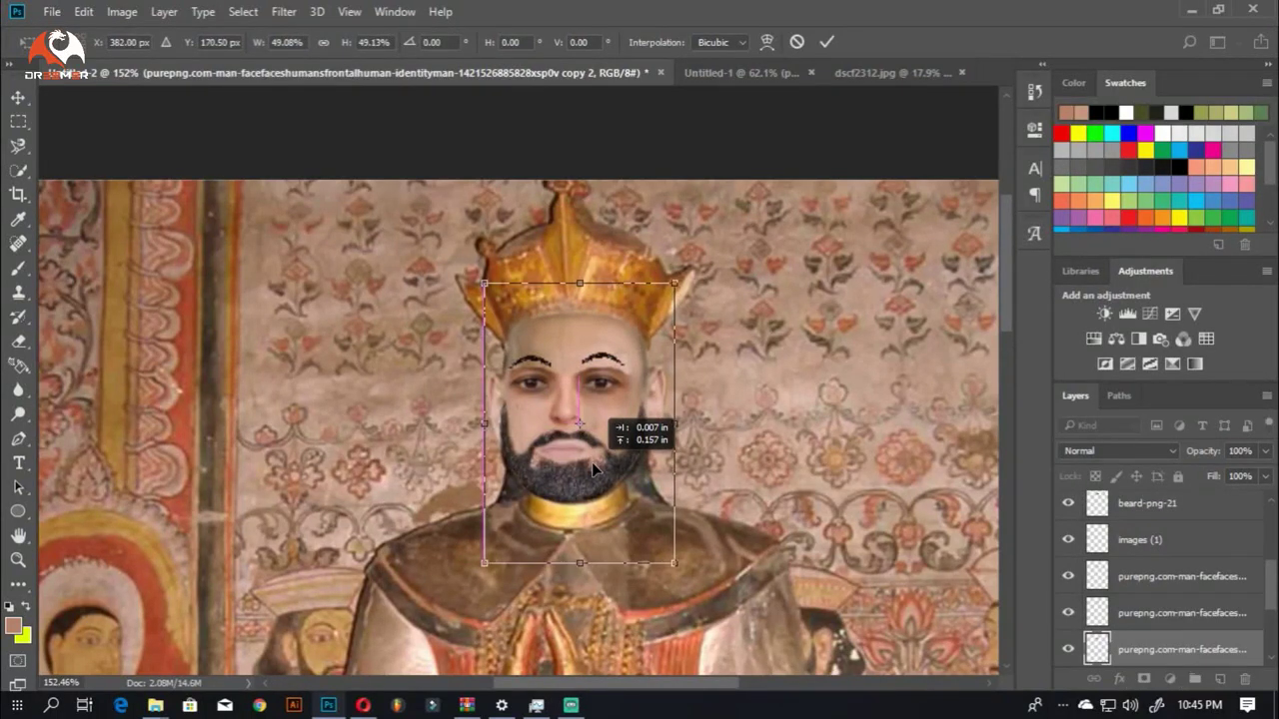
scroll(584, 348, up, 3)
key(Return)
Step: Erase the face edge from temple to ear, then hide the dscf2312 mural layer
scroll(1159, 579, down, 2)
click(1067, 612)
click(1068, 612)
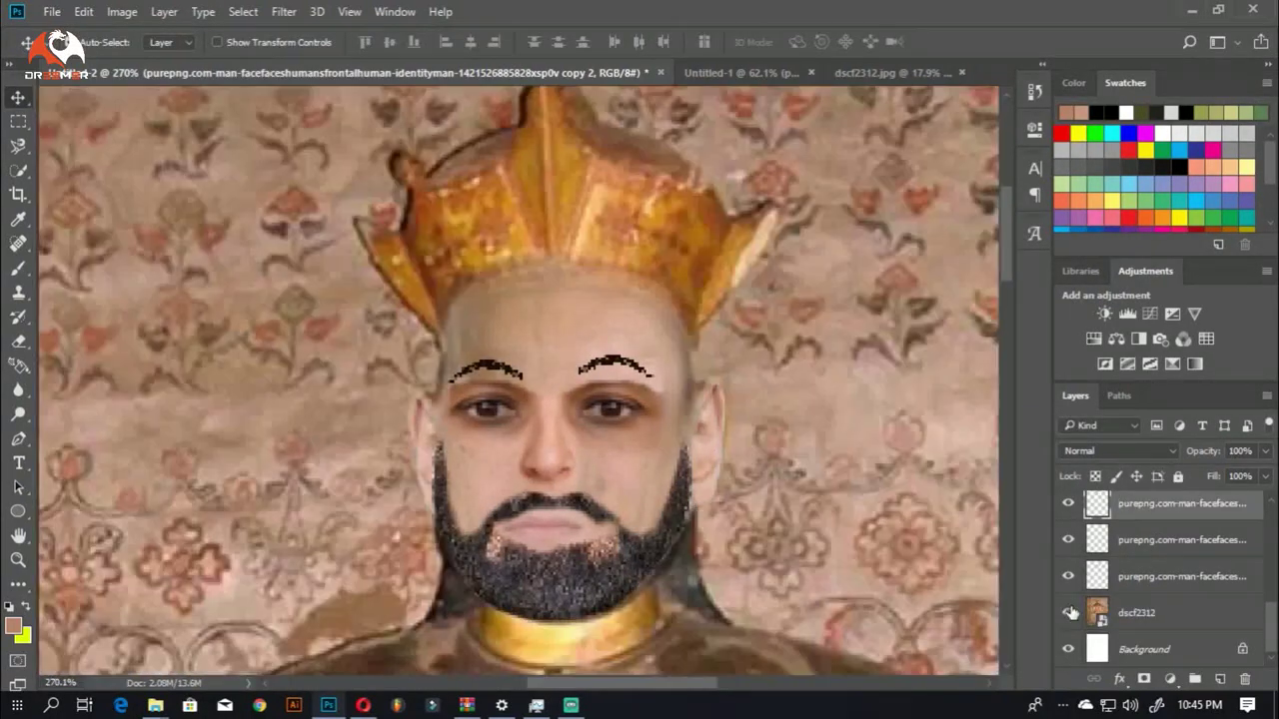
scroll(596, 308, up, 2)
key(e)
right_click(481, 243)
key(Return)
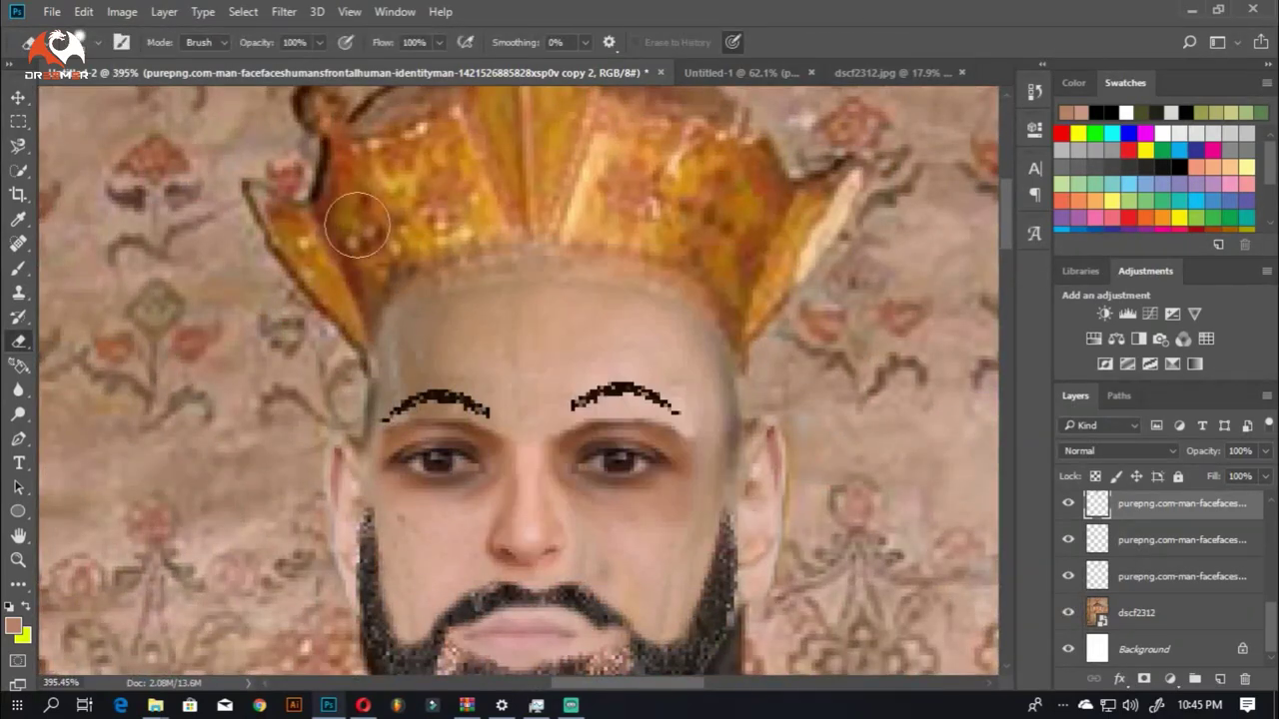
drag(761, 377, 785, 450)
scroll(564, 272, down, 1)
scroll(565, 273, down, 1)
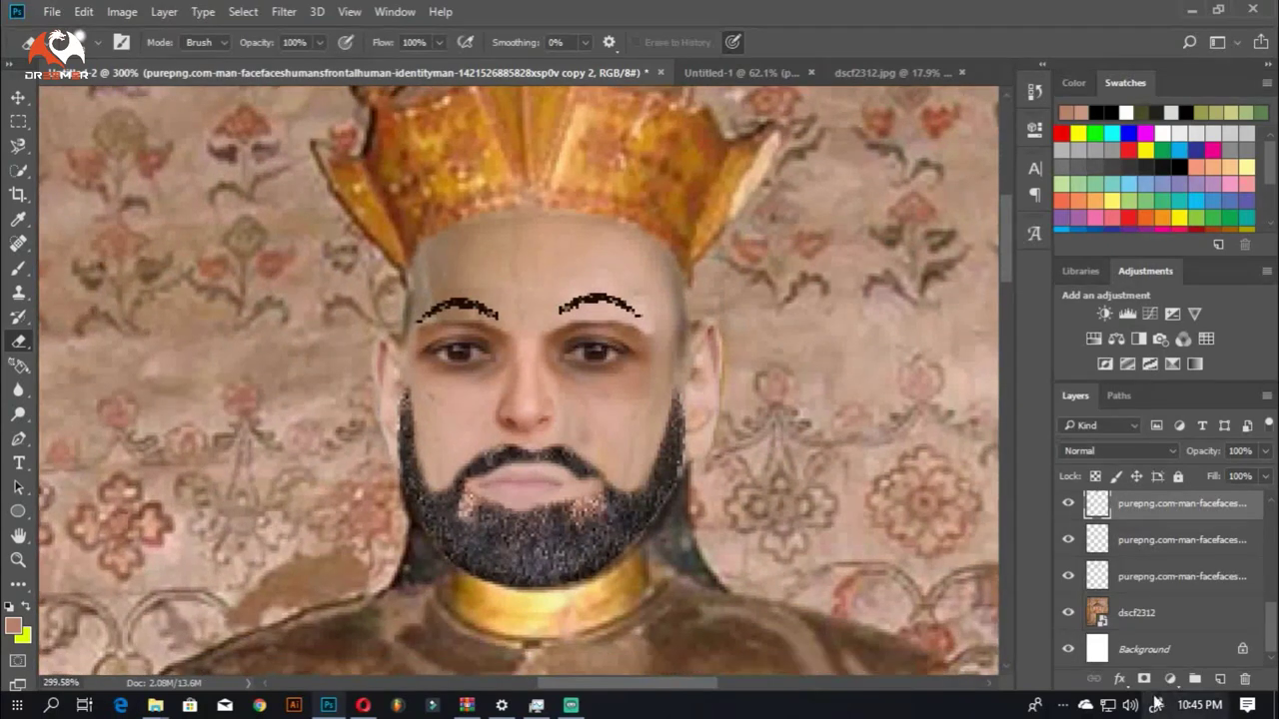
click(1068, 612)
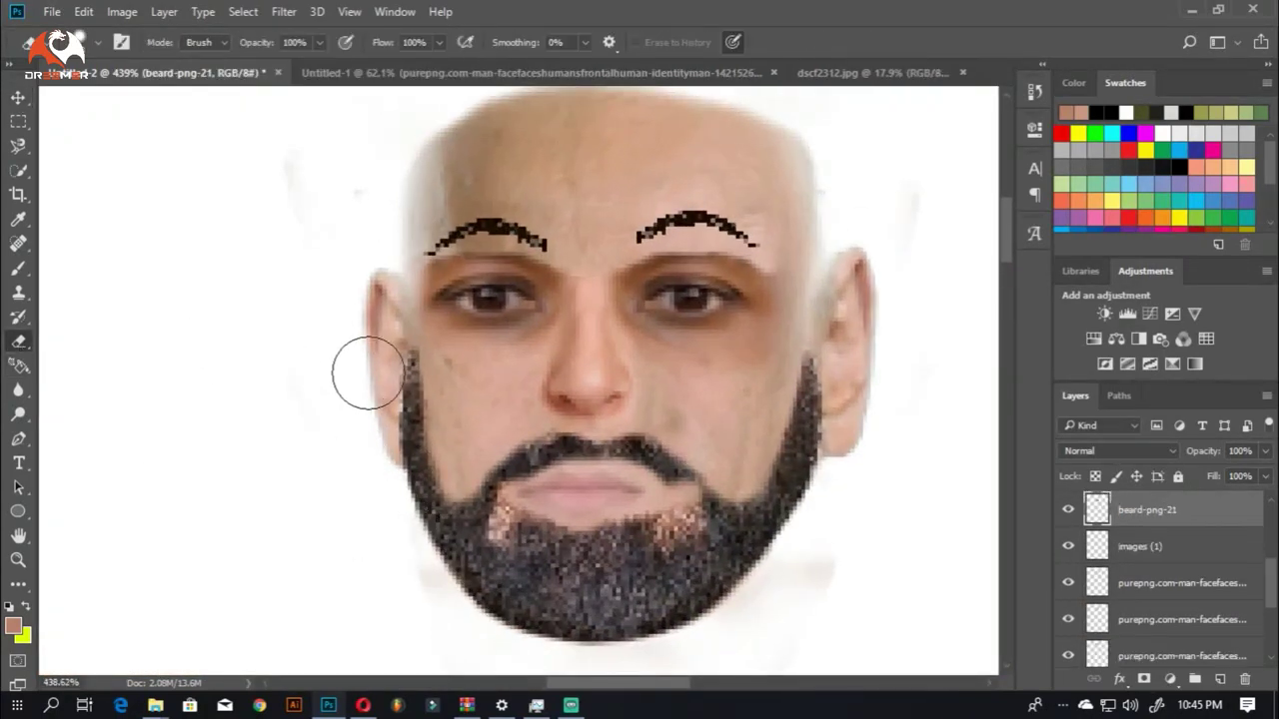
Step: Clone dark beard texture over the pink patches below the lip and on the right
right_click(367, 366)
click(291, 399)
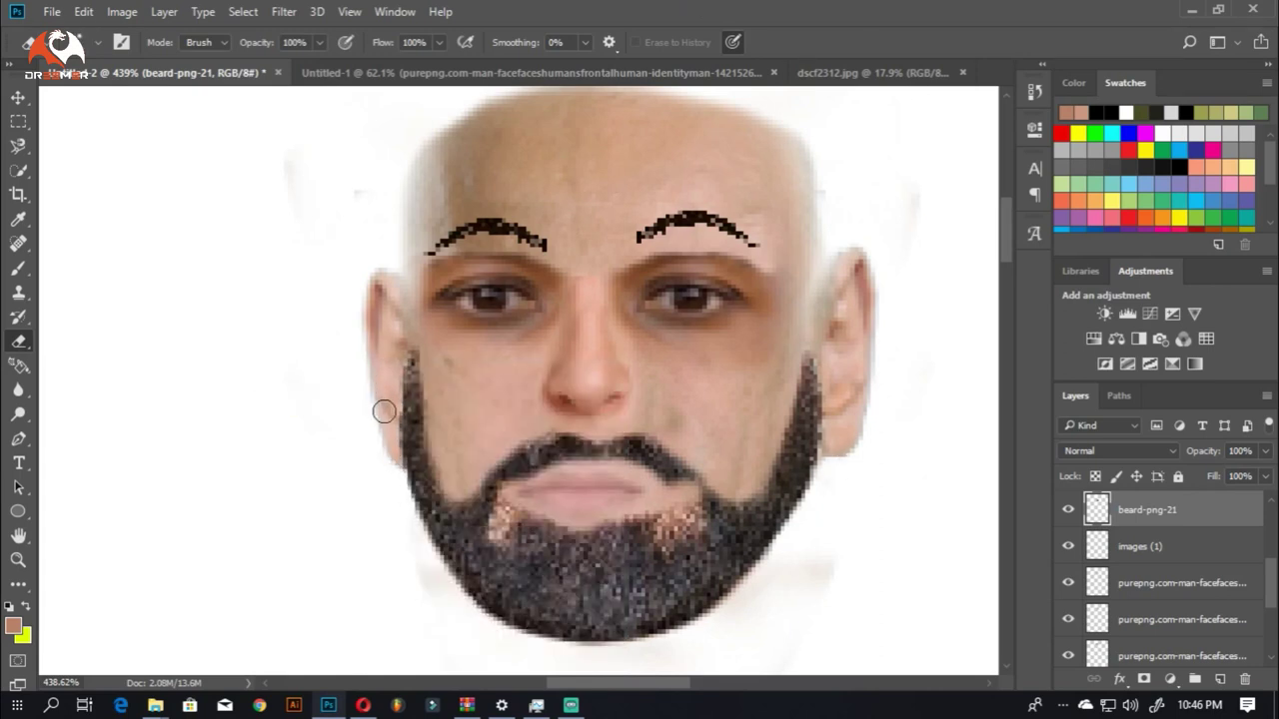
scroll(495, 360, down, 3)
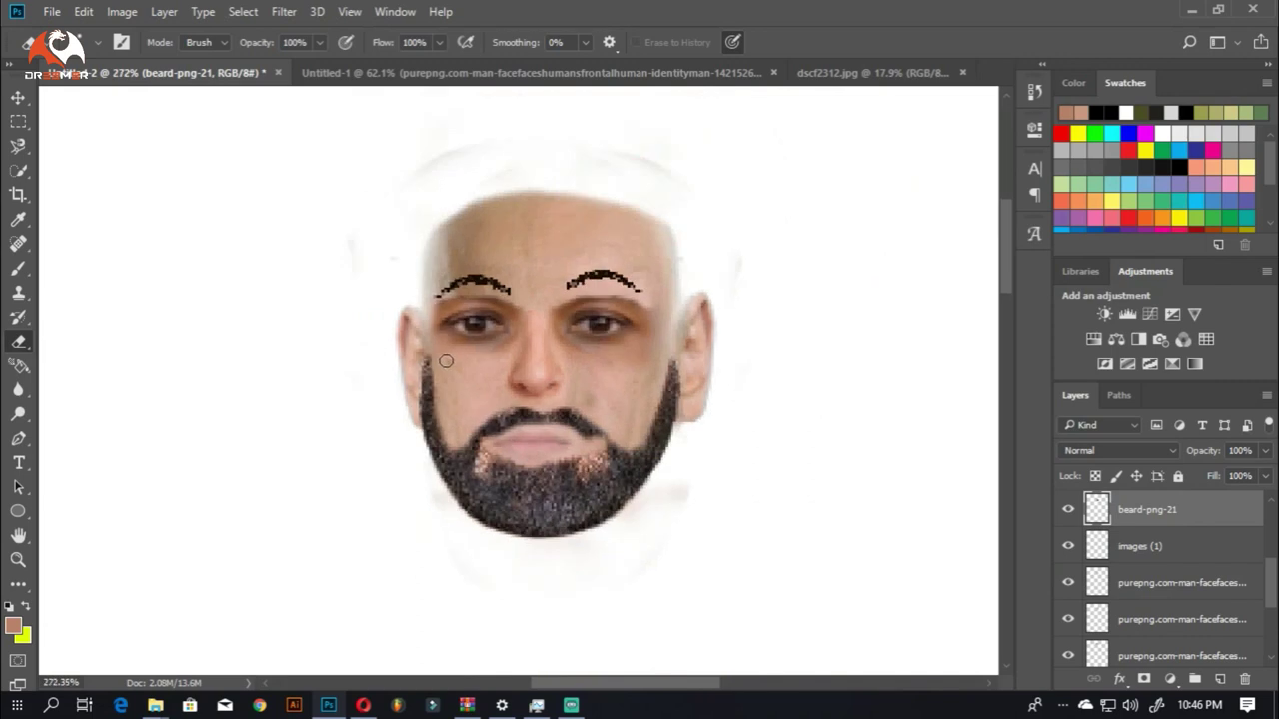
scroll(509, 494, up, 4)
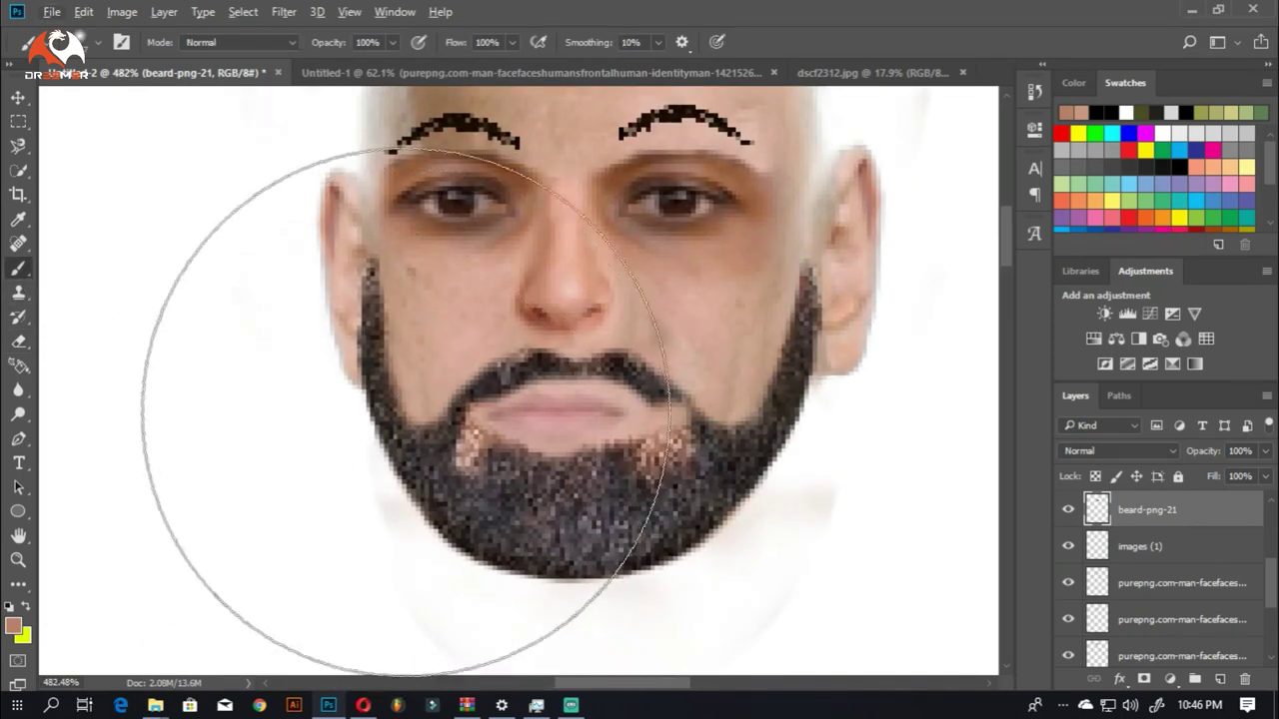
click(18, 291)
drag(471, 469, 468, 438)
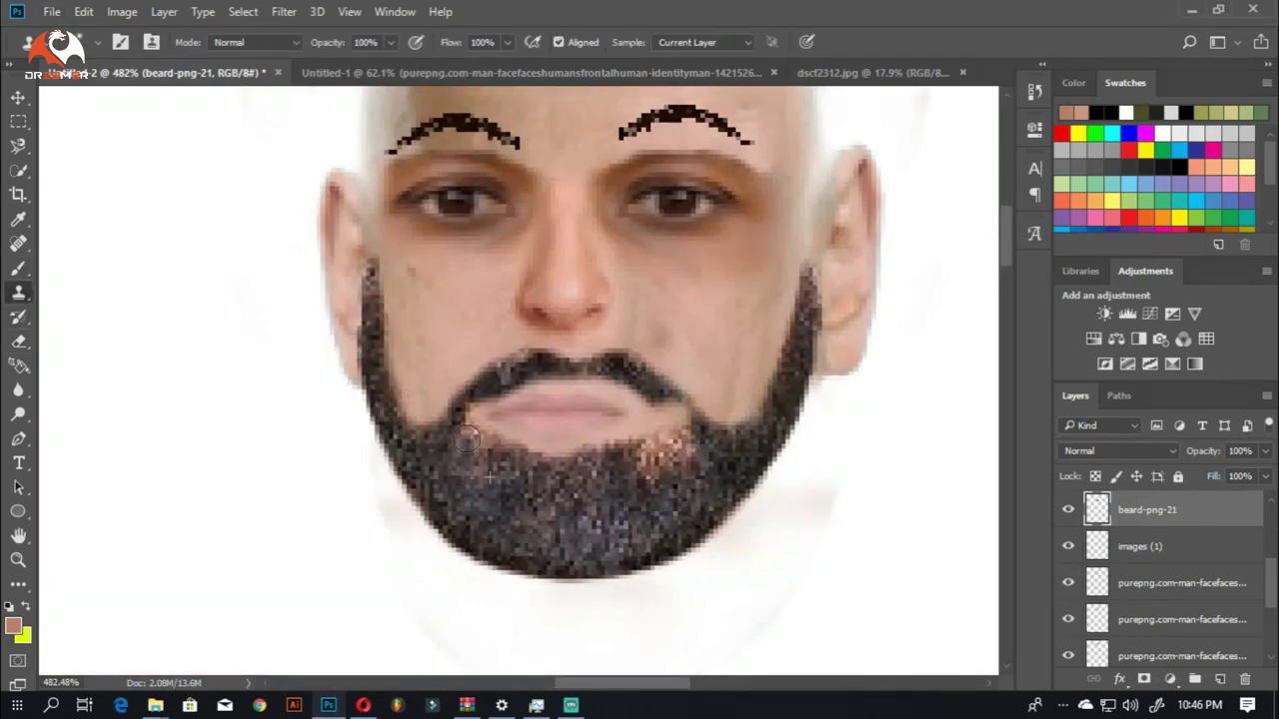
alt+click(646, 492)
drag(631, 462, 658, 472)
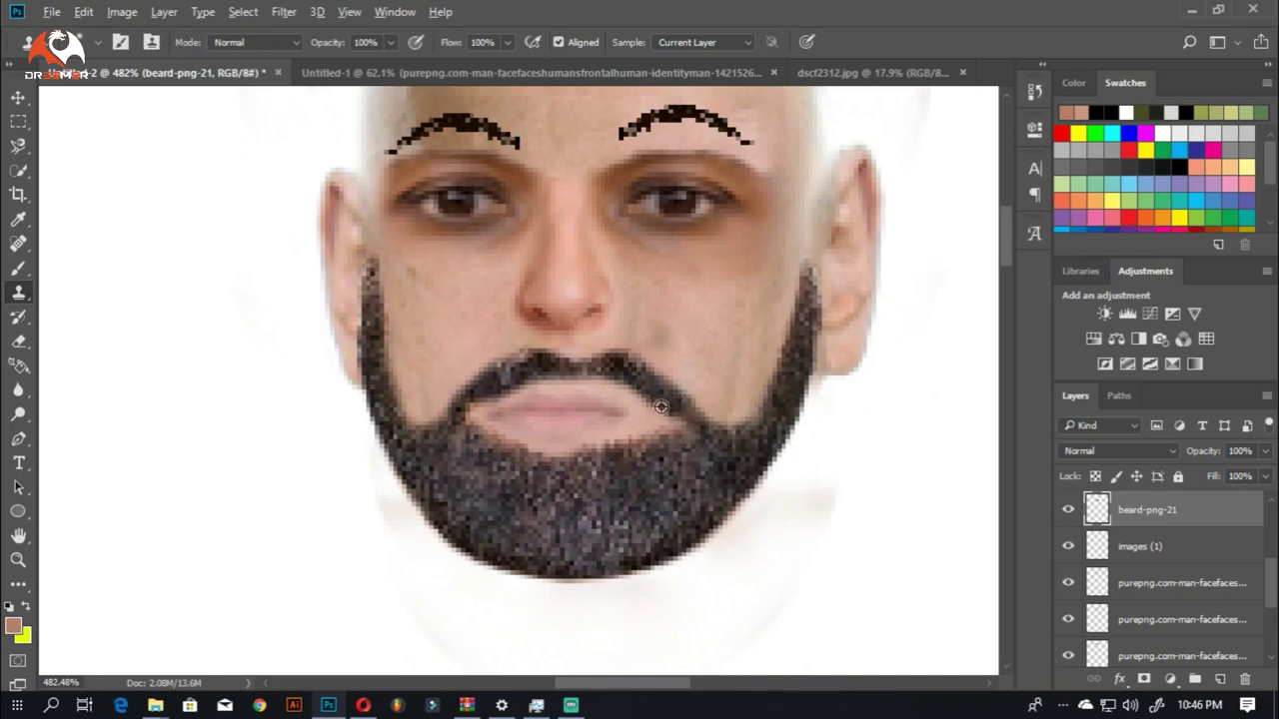
Step: Select the bottom face layer and sample forehead skin as the clone source
key(v)
click(586, 422)
scroll(437, 392, down, 3)
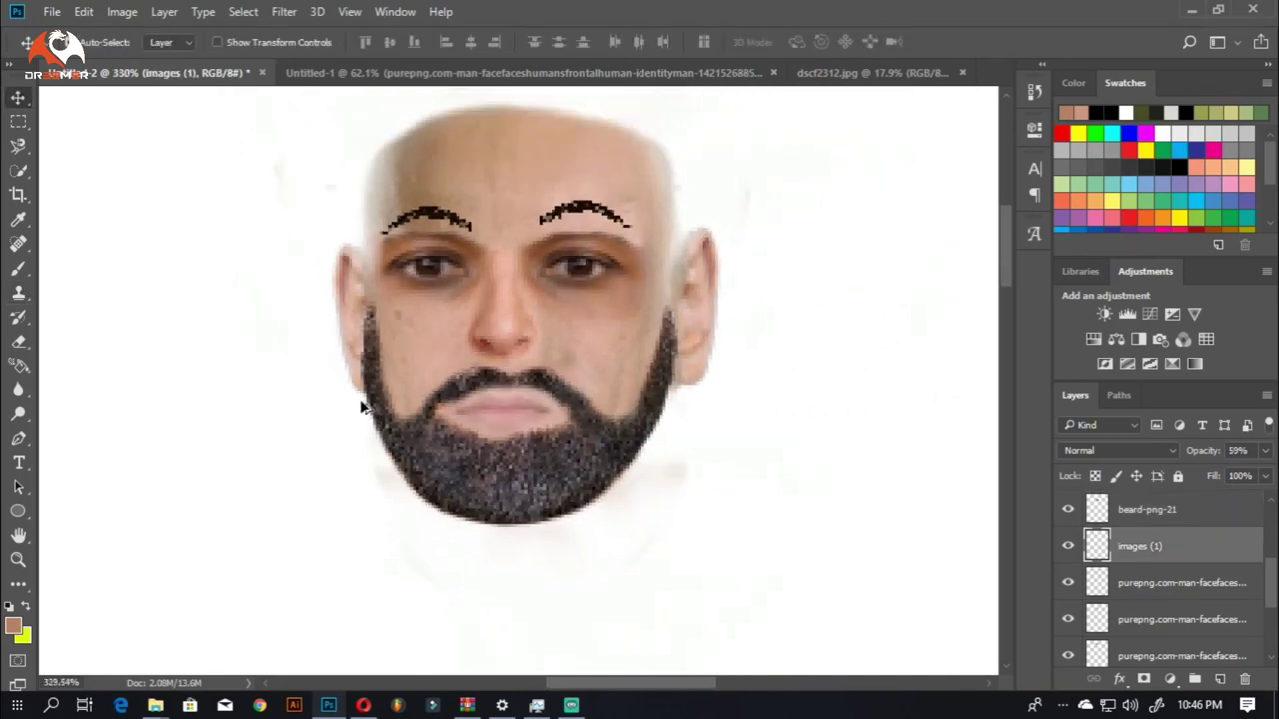
scroll(535, 296, up, 1)
scroll(500, 314, up, 2)
scroll(650, 319, up, 1)
key(s)
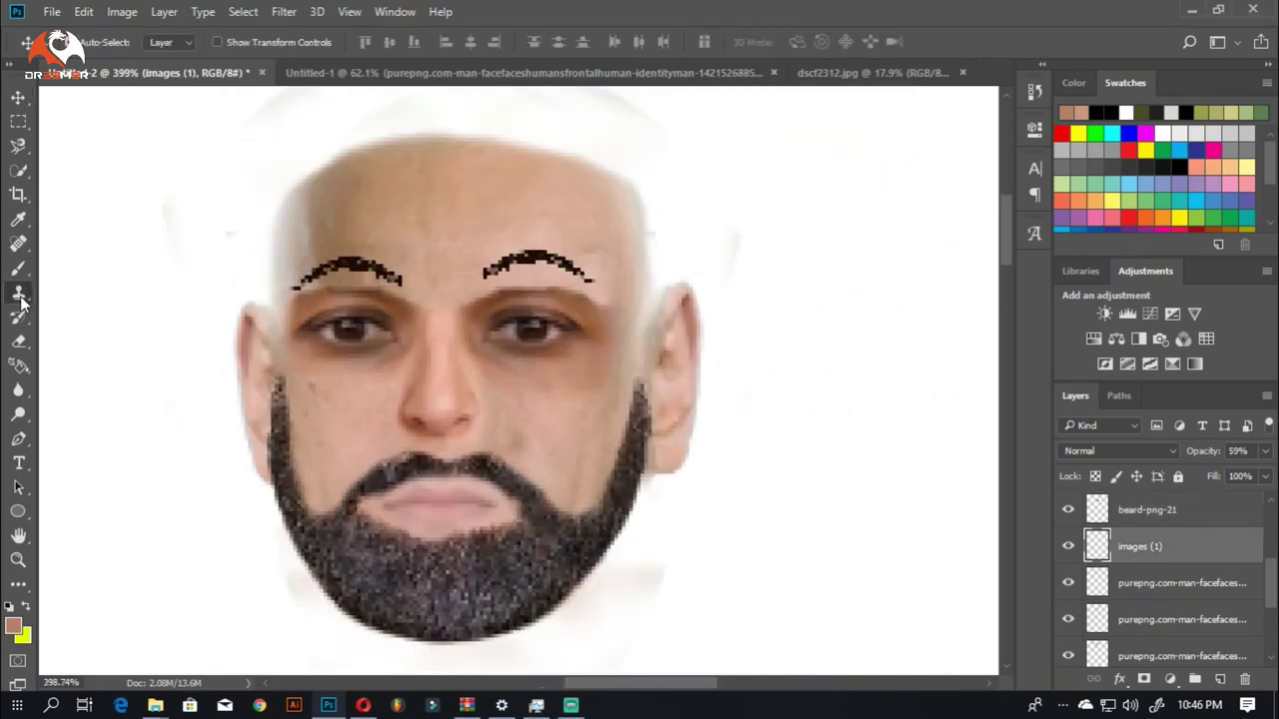
ctrl+click(479, 233)
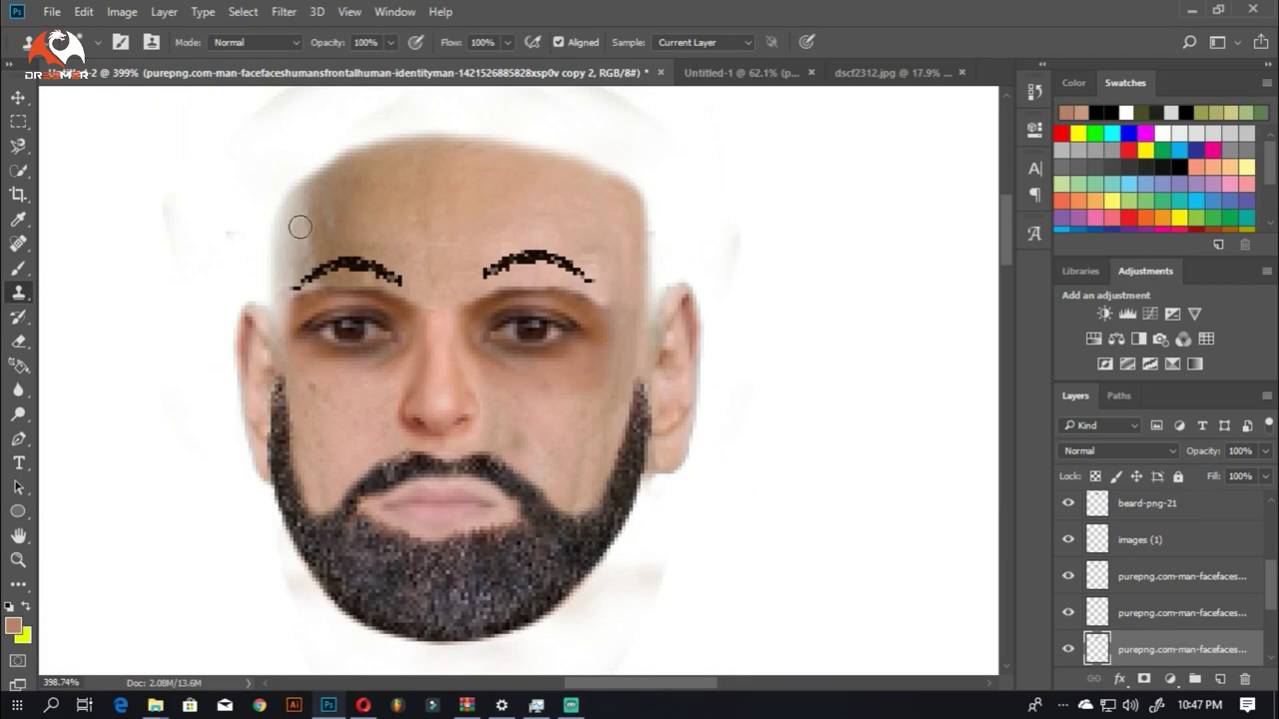
alt+click(357, 218)
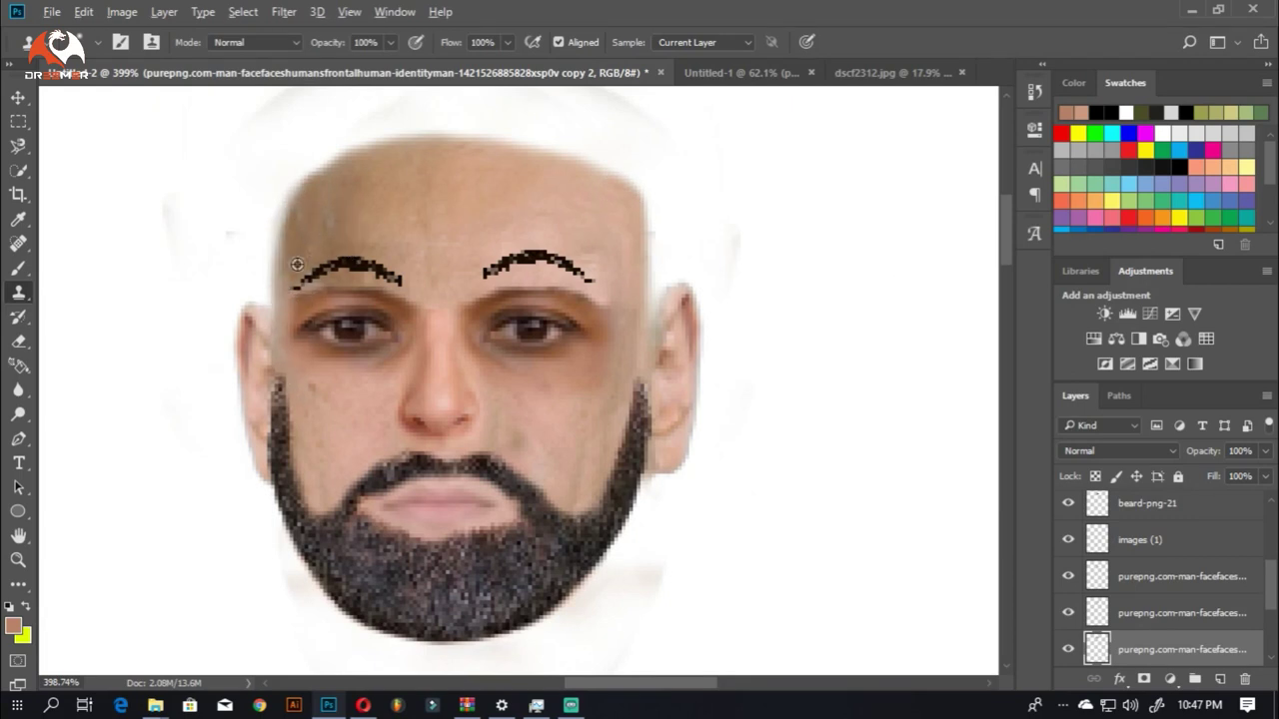
alt+scroll(297, 264, down, 3)
alt+scroll(60, 123, up, 2)
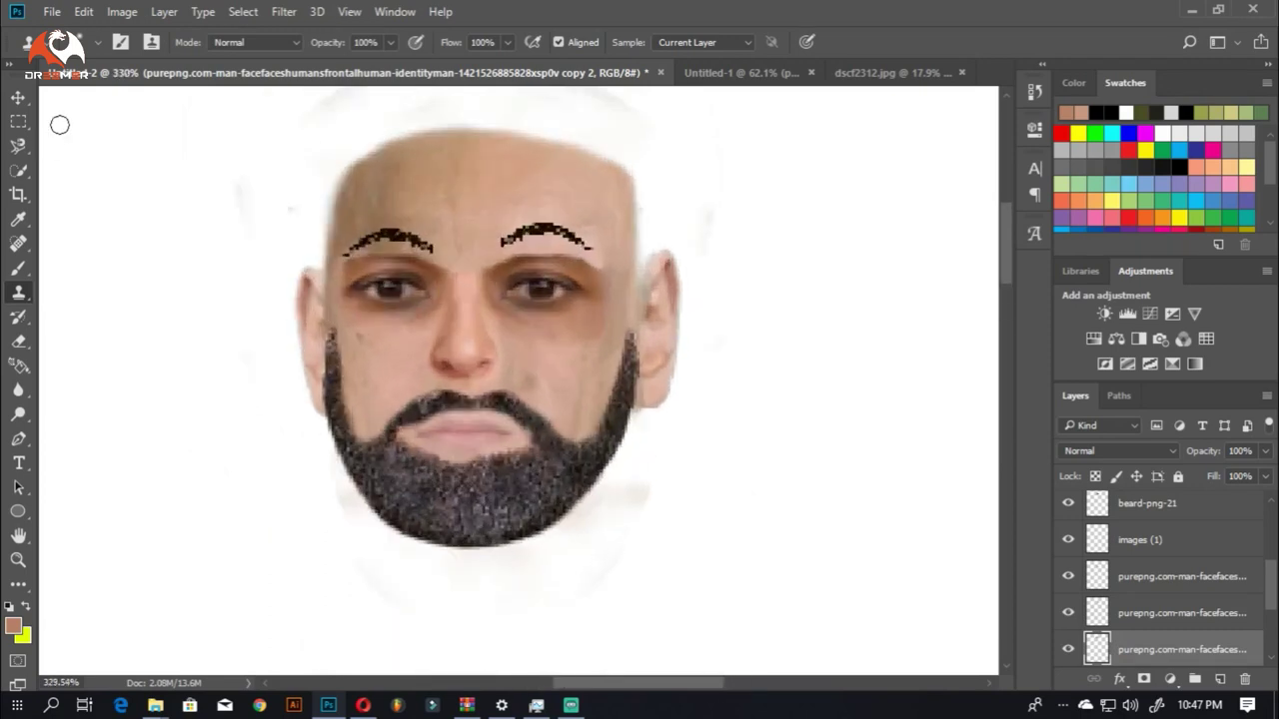
Step: Check the beard-png-21 and face copy layers, then drag the downloaded crown PNG into the document
key(alt+period)
key(e)
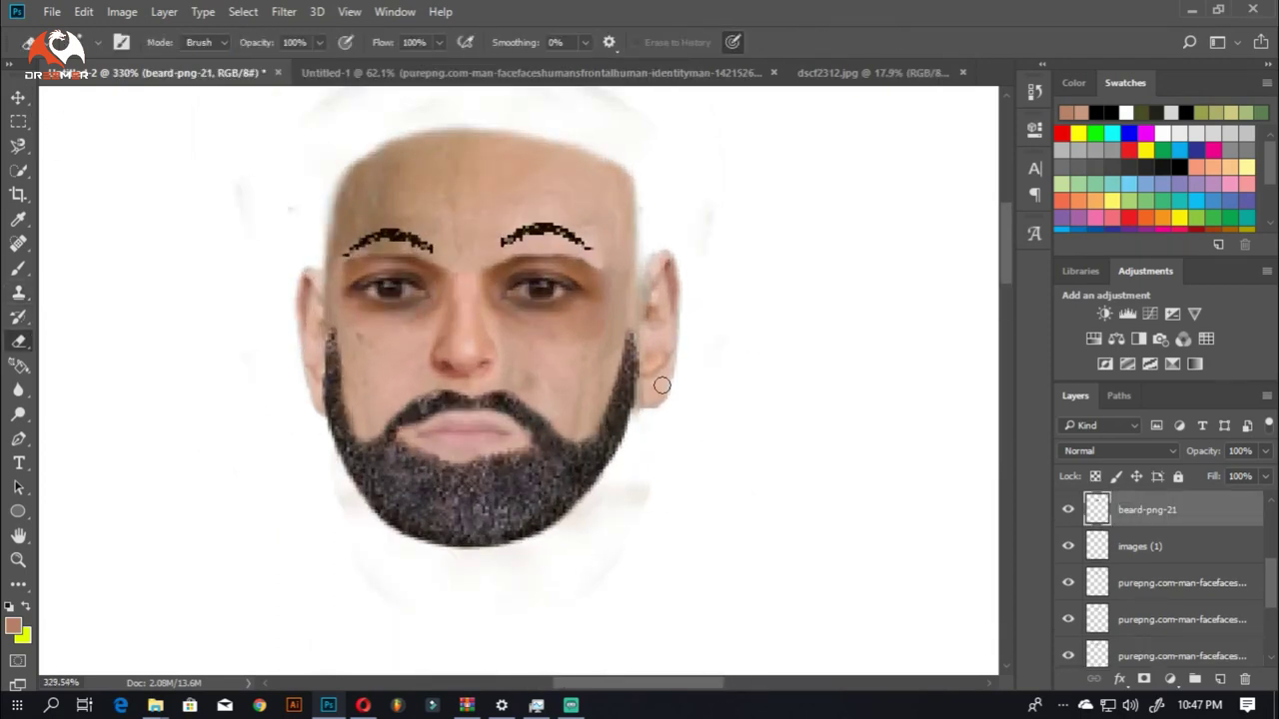
alt+scroll(661, 384, up, 2)
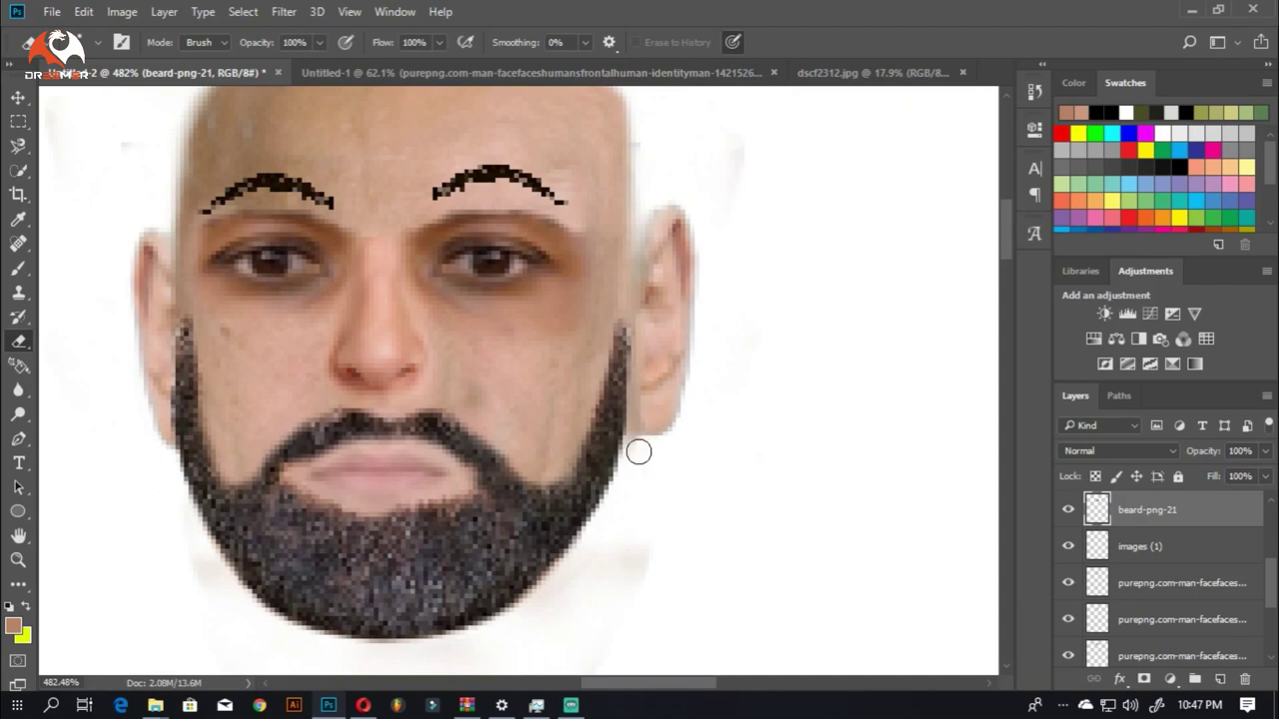
key(alt+comma)
alt+scroll(577, 229, down, 1)
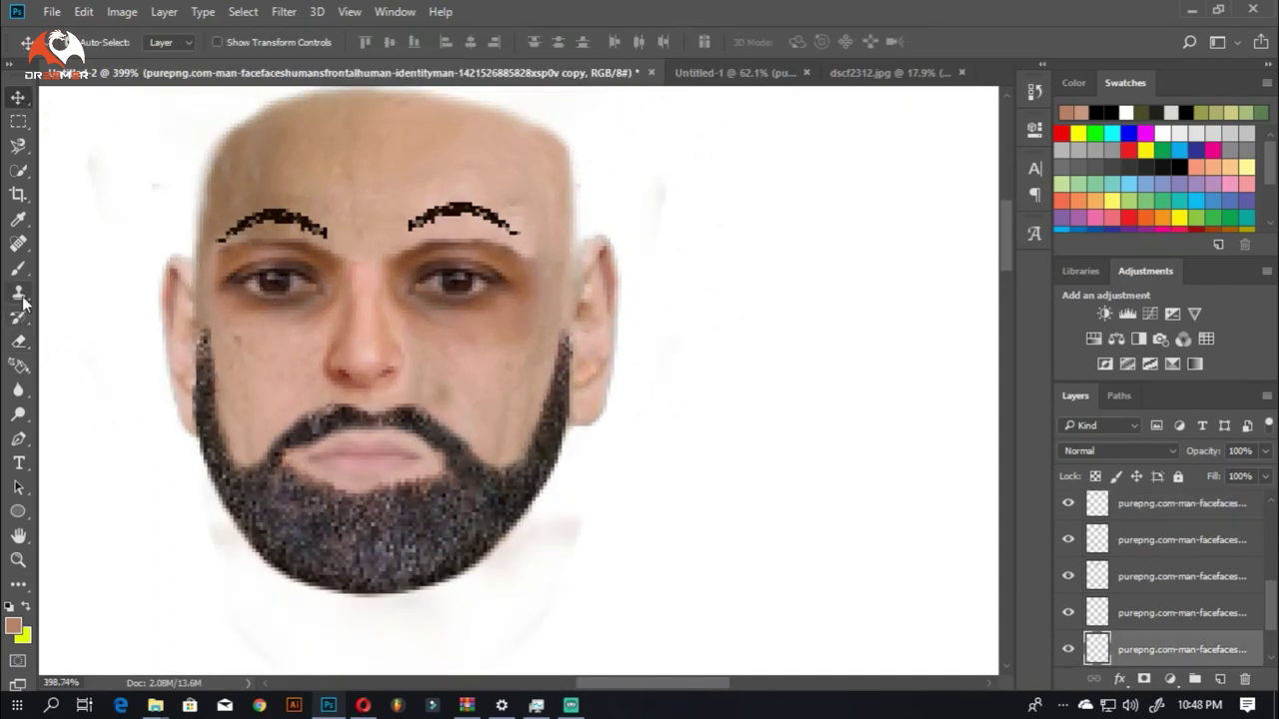
alt+scroll(578, 235, up, 2)
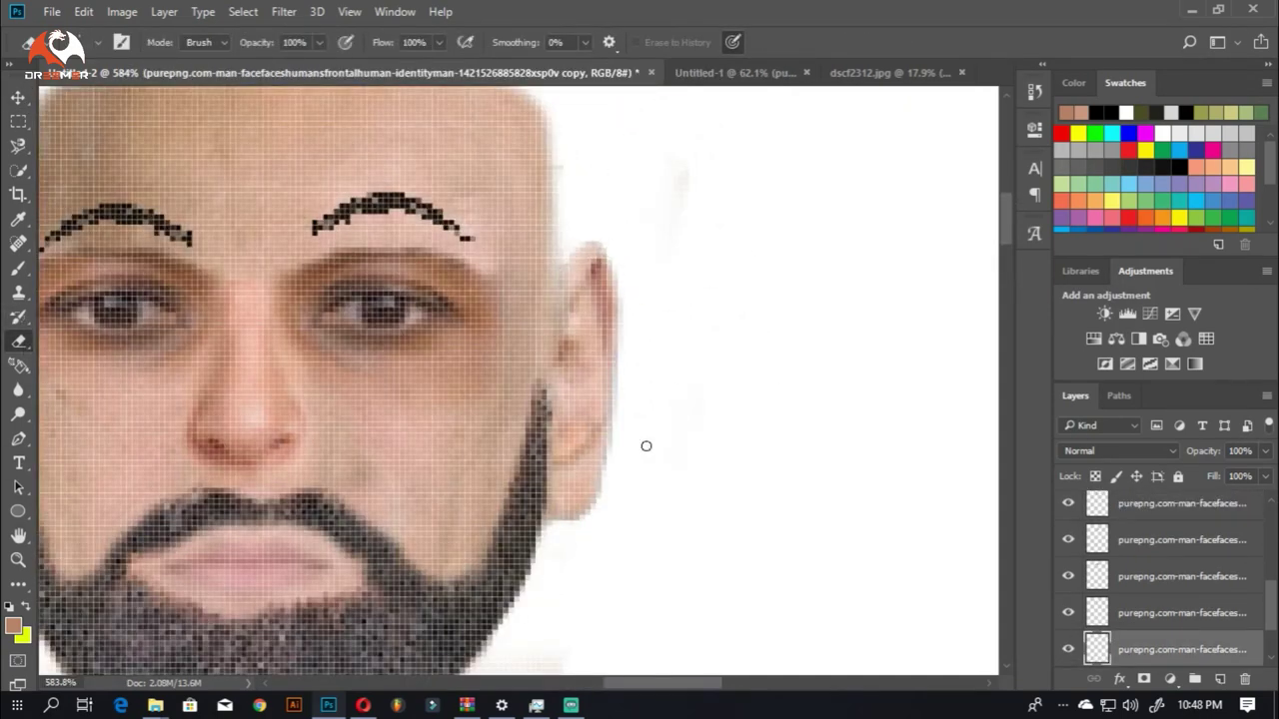
alt+scroll(599, 260, down, 3)
alt+scroll(480, 369, up, 2)
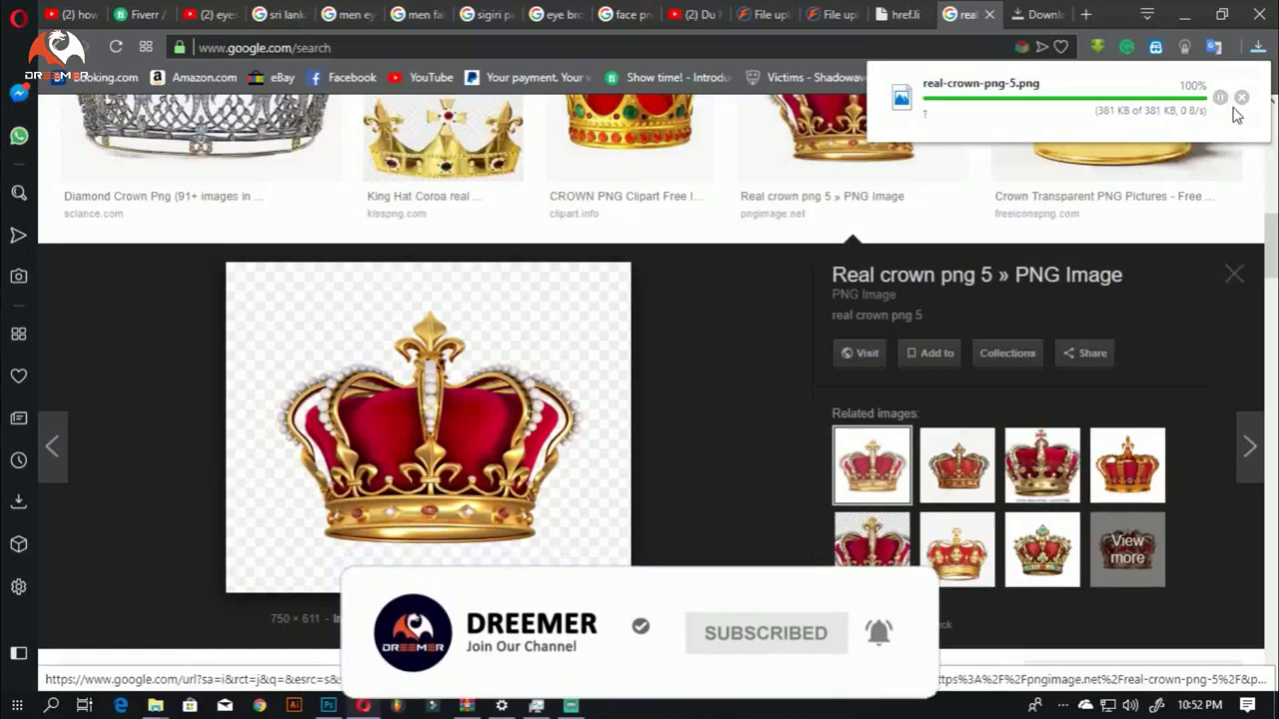
click(1242, 99)
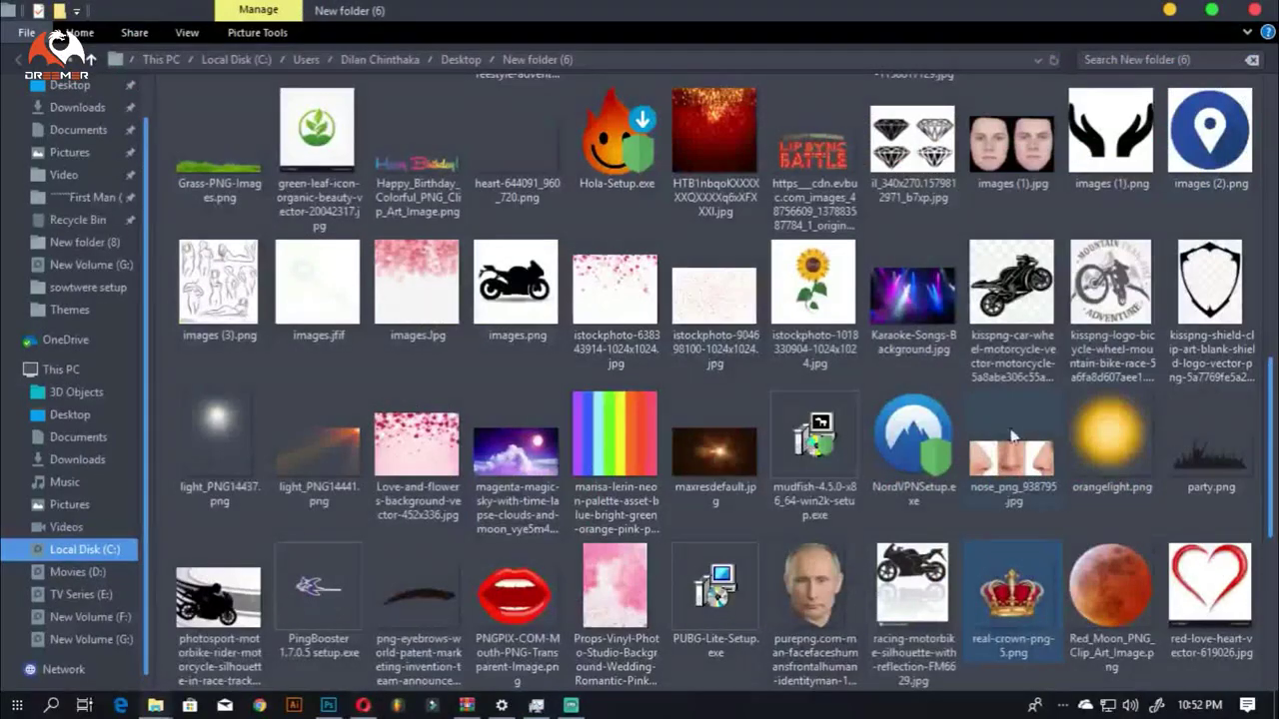
mouse_move(1006, 607)
mouse_down()
mouse_move(336, 704)
mouse_move(502, 381)
mouse_up()
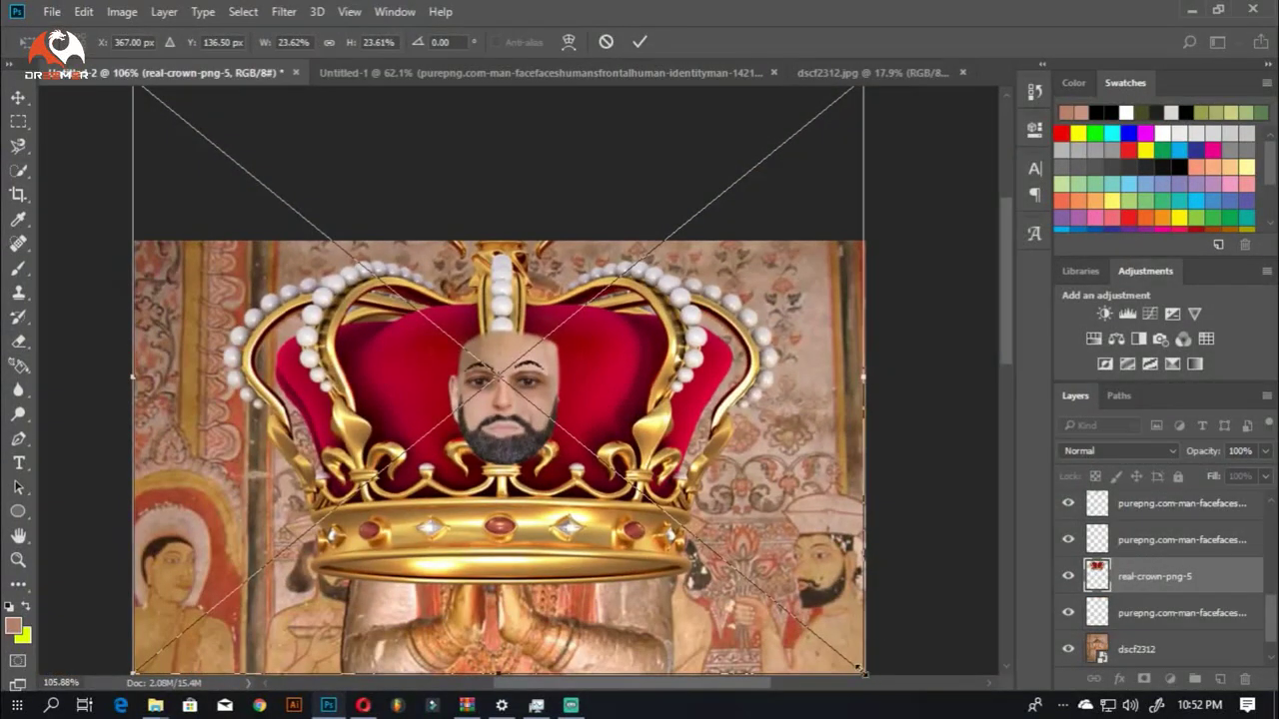
Step: Scale the crown down onto the statue's head, raise it and commit
drag(861, 671, 580, 490)
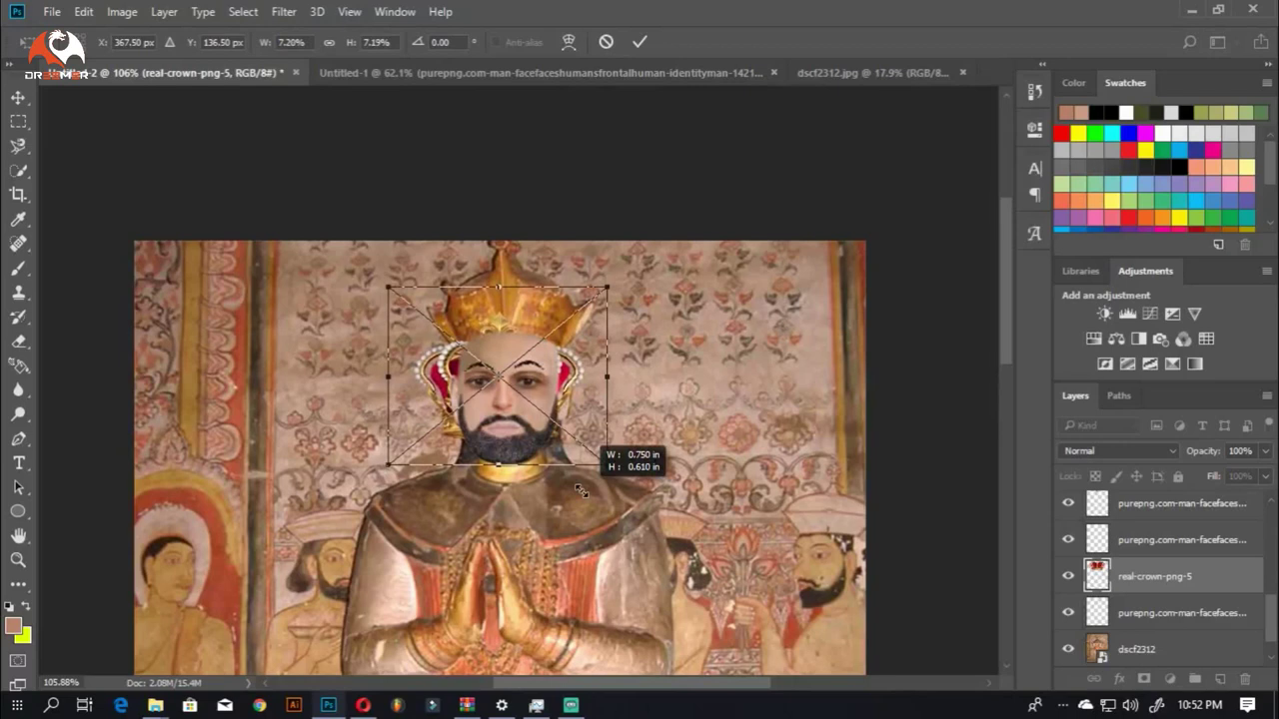
mouse_move(581, 392)
mouse_down()
mouse_move(591, 315)
mouse_move(586, 326)
mouse_up()
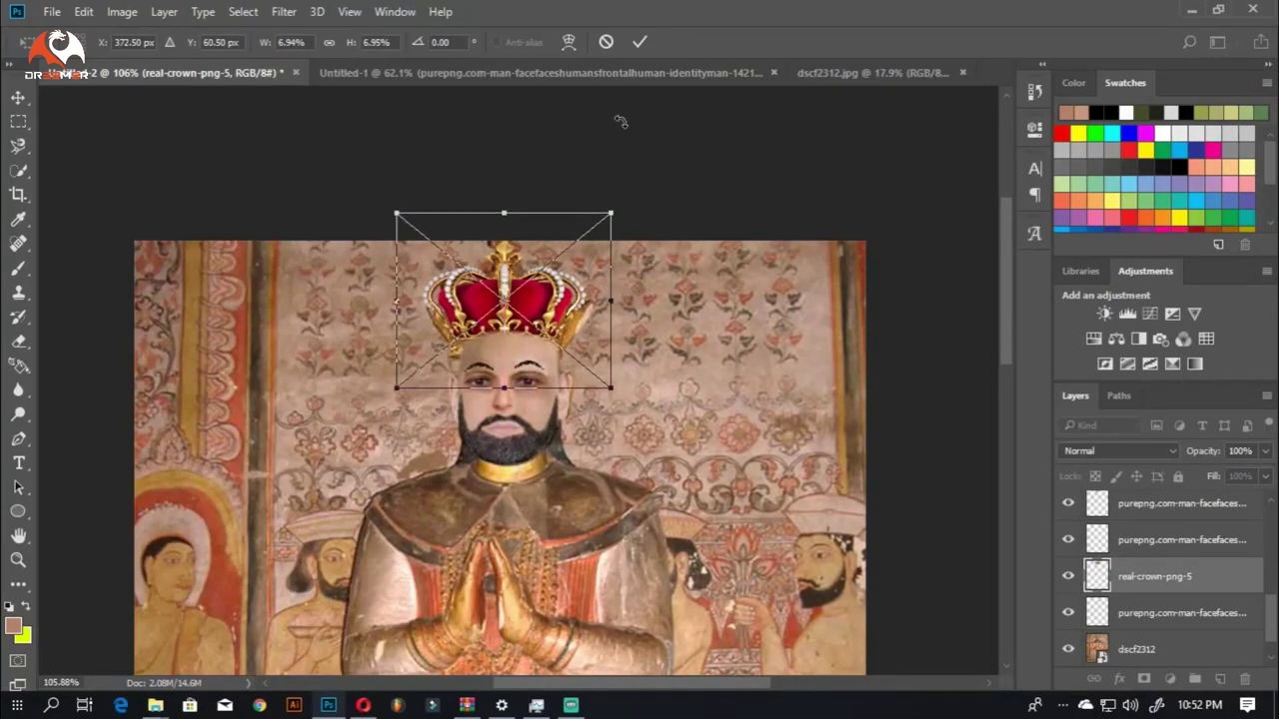
click(639, 41)
key(e)
mouse_move(1179, 580)
mouse_down()
mouse_move(1174, 469)
mouse_move(1167, 504)
mouse_up()
scroll(521, 325, up, 3)
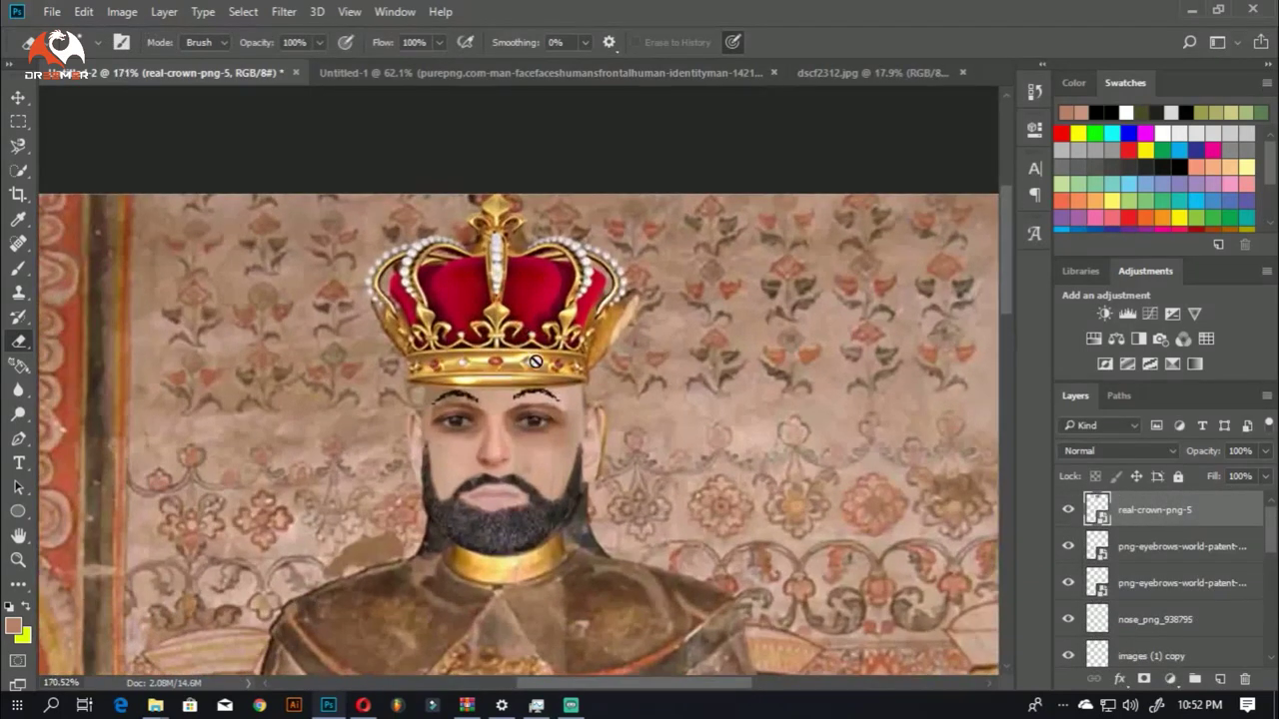
Step: Fine-tune the crown's size and nudge it up and right onto the head
click(18, 97)
key(ctrl+t)
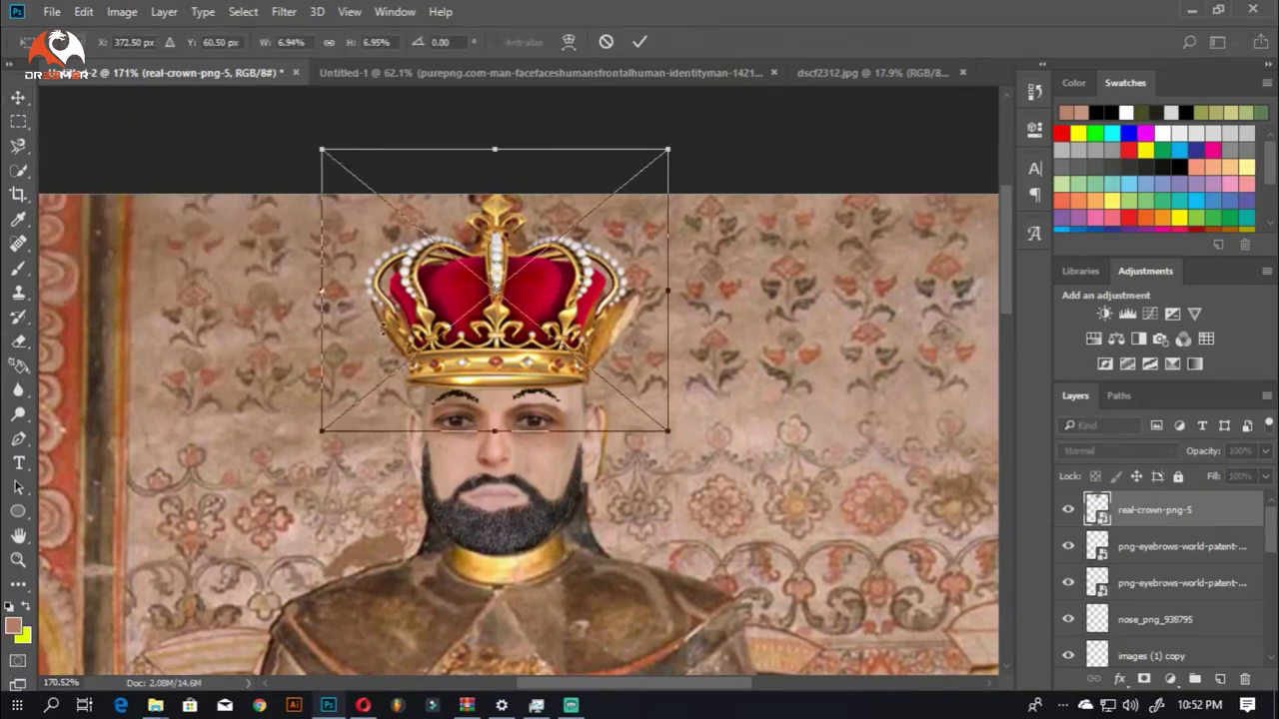
drag(667, 432, 633, 420)
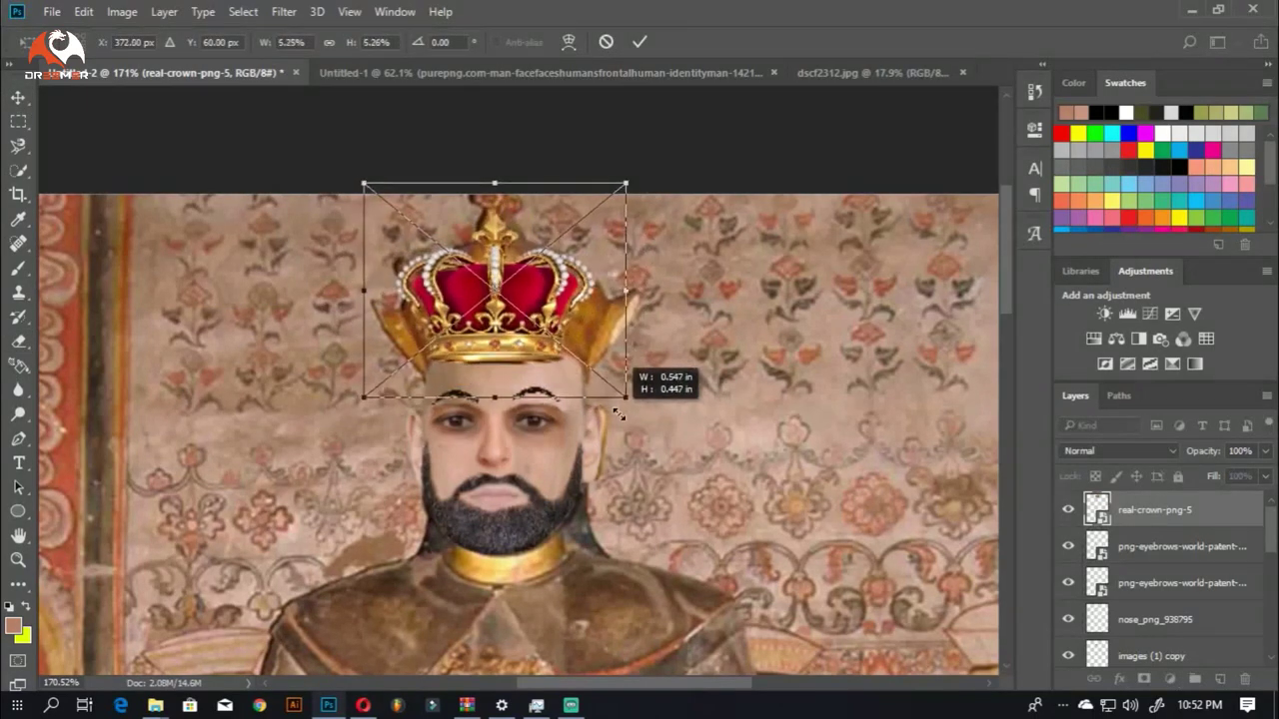
drag(633, 421, 656, 428)
drag(555, 329, 559, 322)
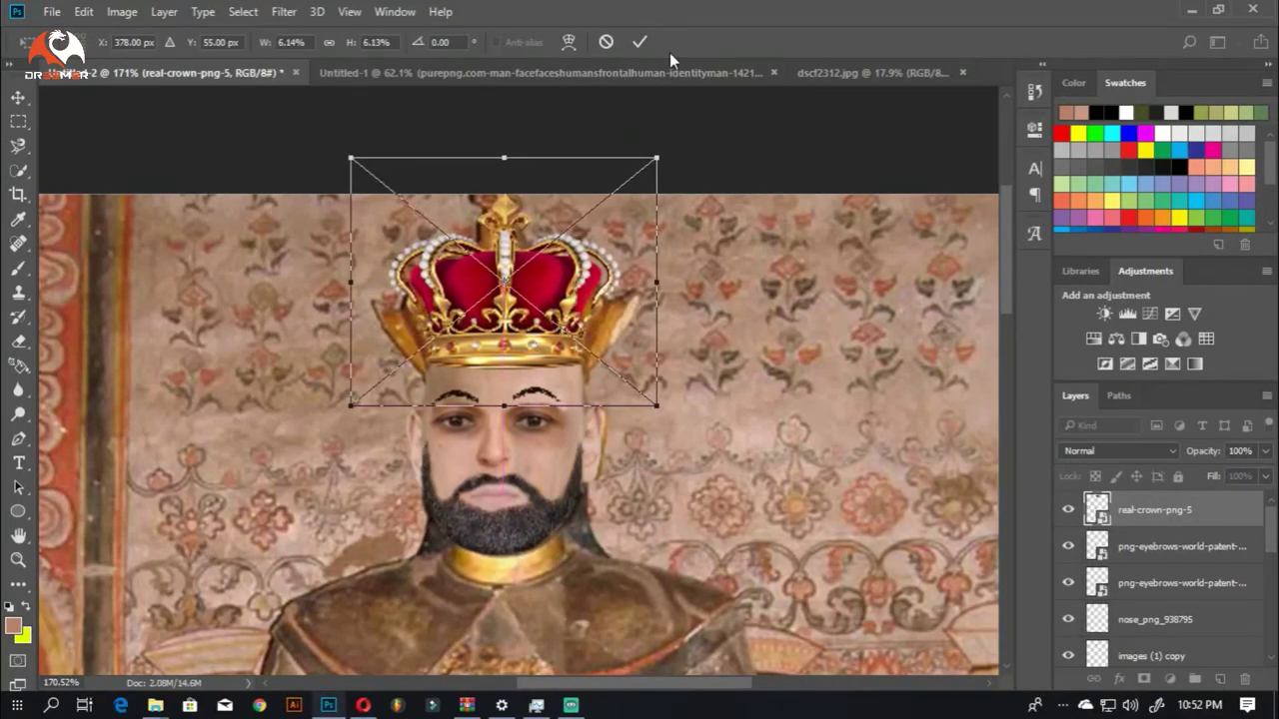
Step: Warp the crown, bulging both sides outward and stretching its top upward, then apply
drag(649, 398, 657, 406)
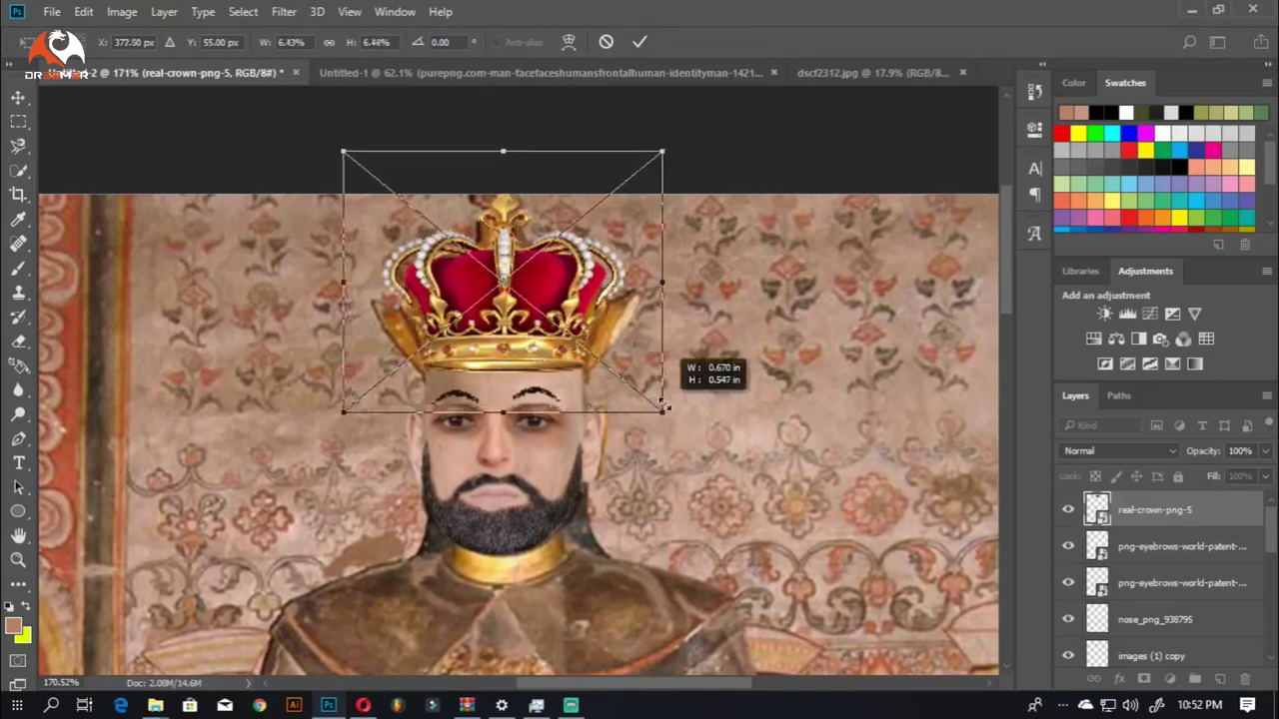
right_click(461, 238)
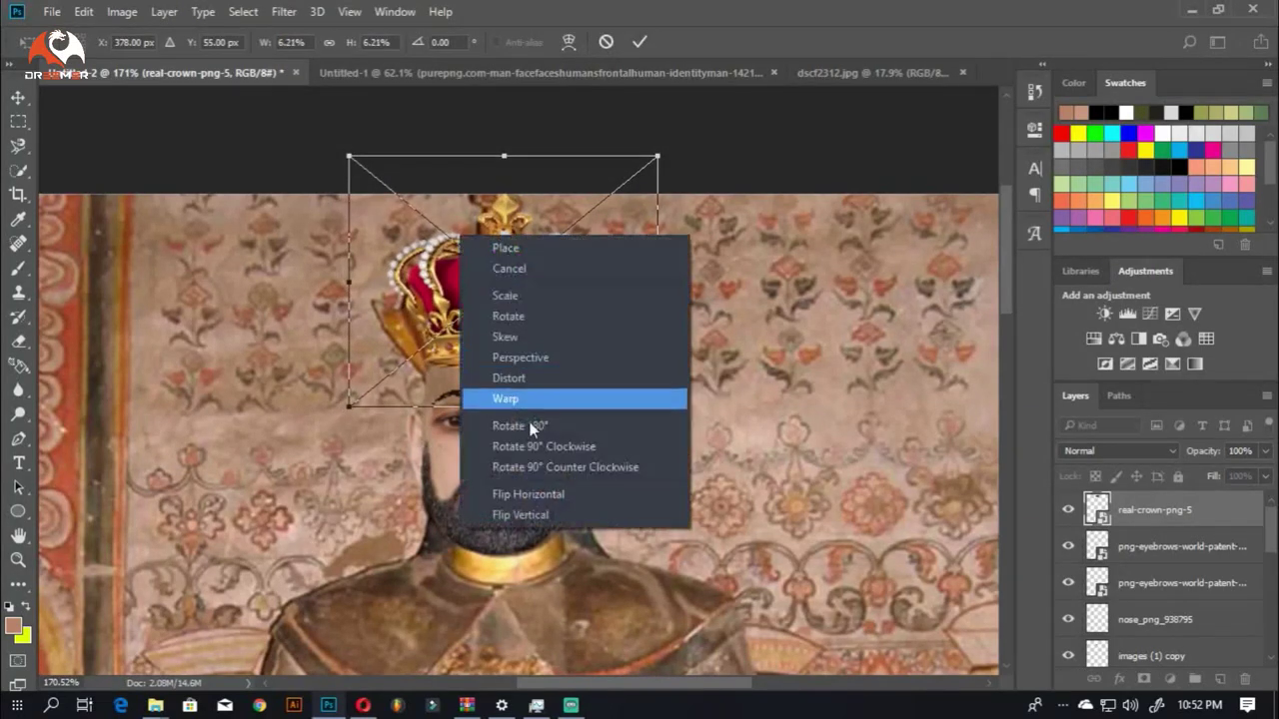
click(514, 397)
drag(611, 284, 635, 292)
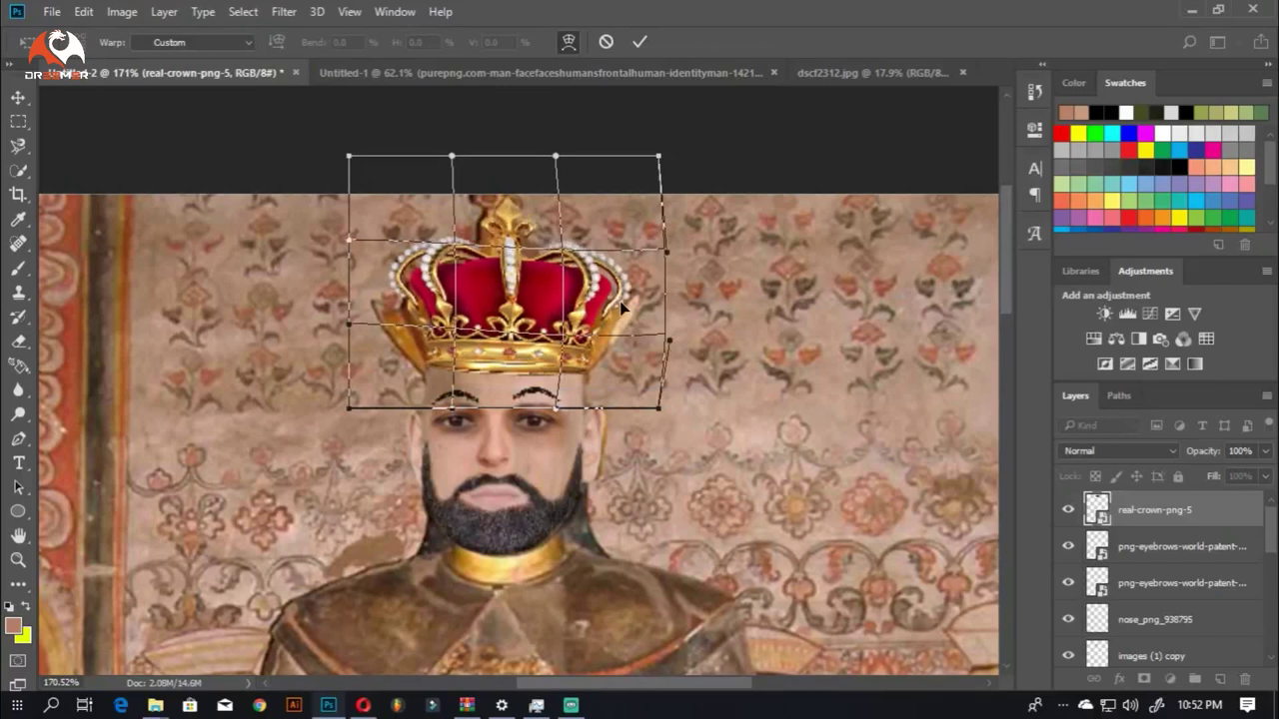
drag(430, 291, 389, 313)
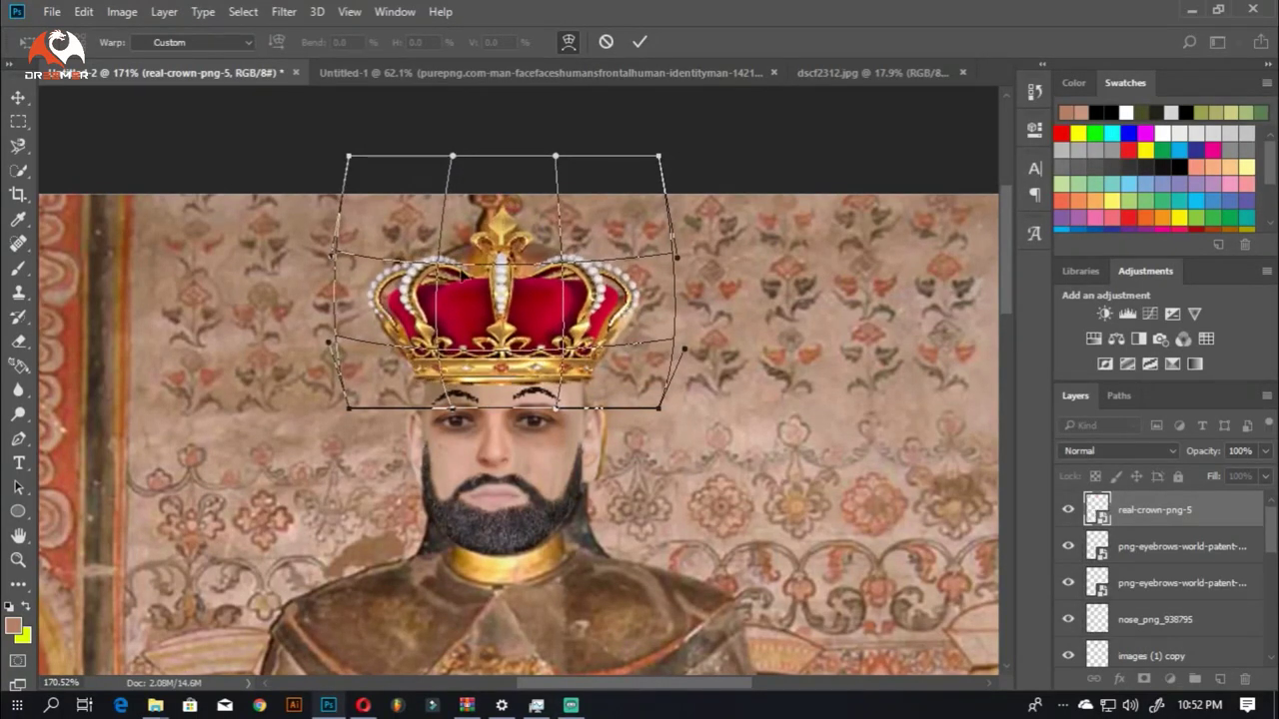
drag(498, 231, 496, 211)
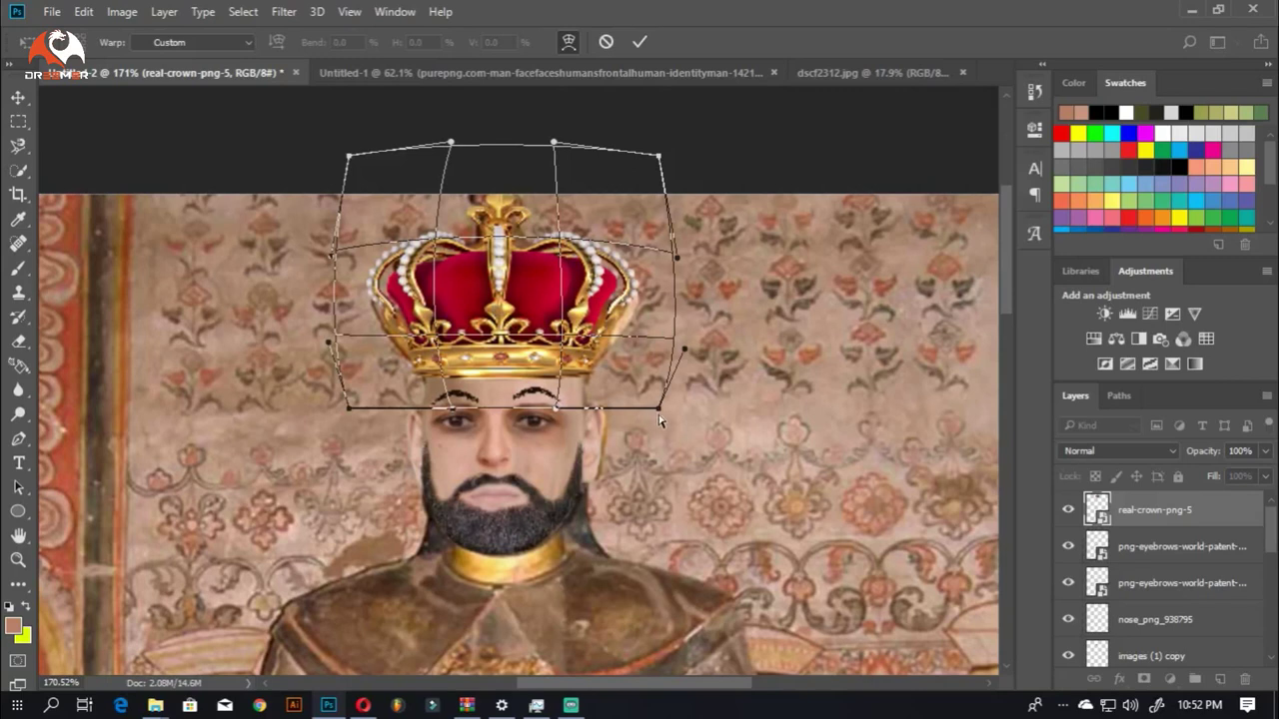
click(637, 37)
Step: Hide the painted dscf2312 statue background after a quick comparison
scroll(457, 310, down, 1)
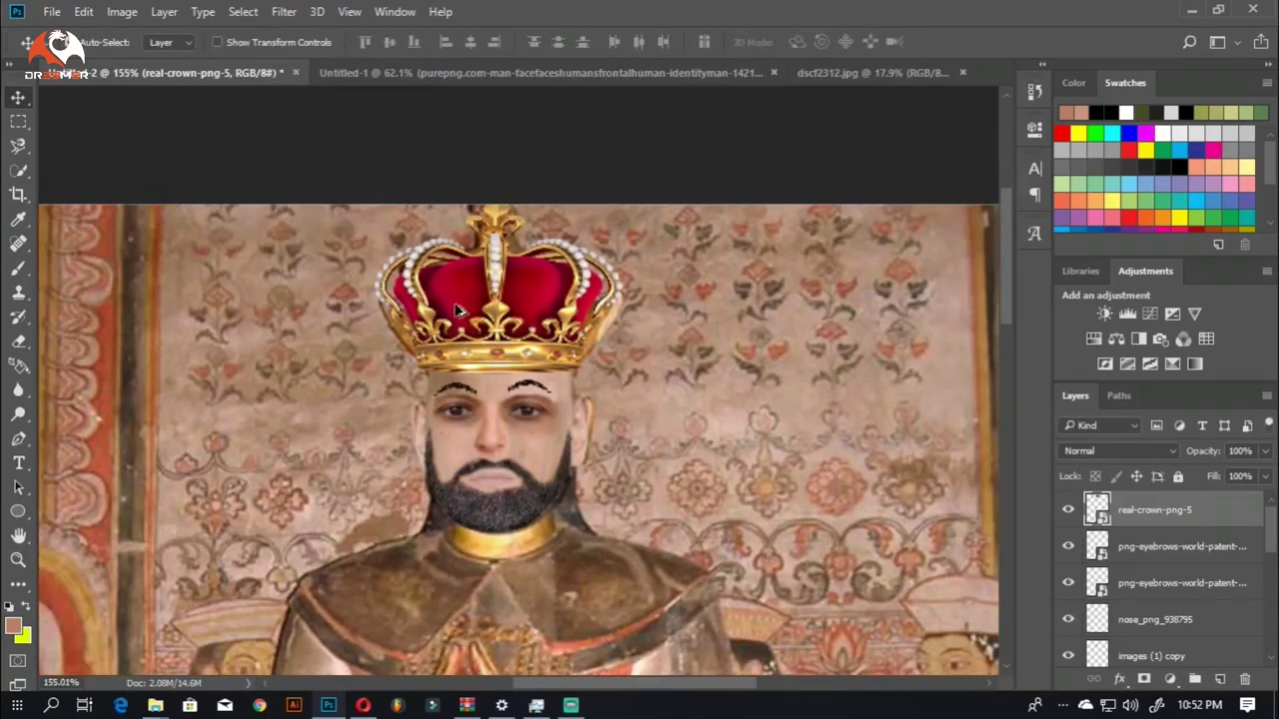
scroll(1148, 639, down, 5)
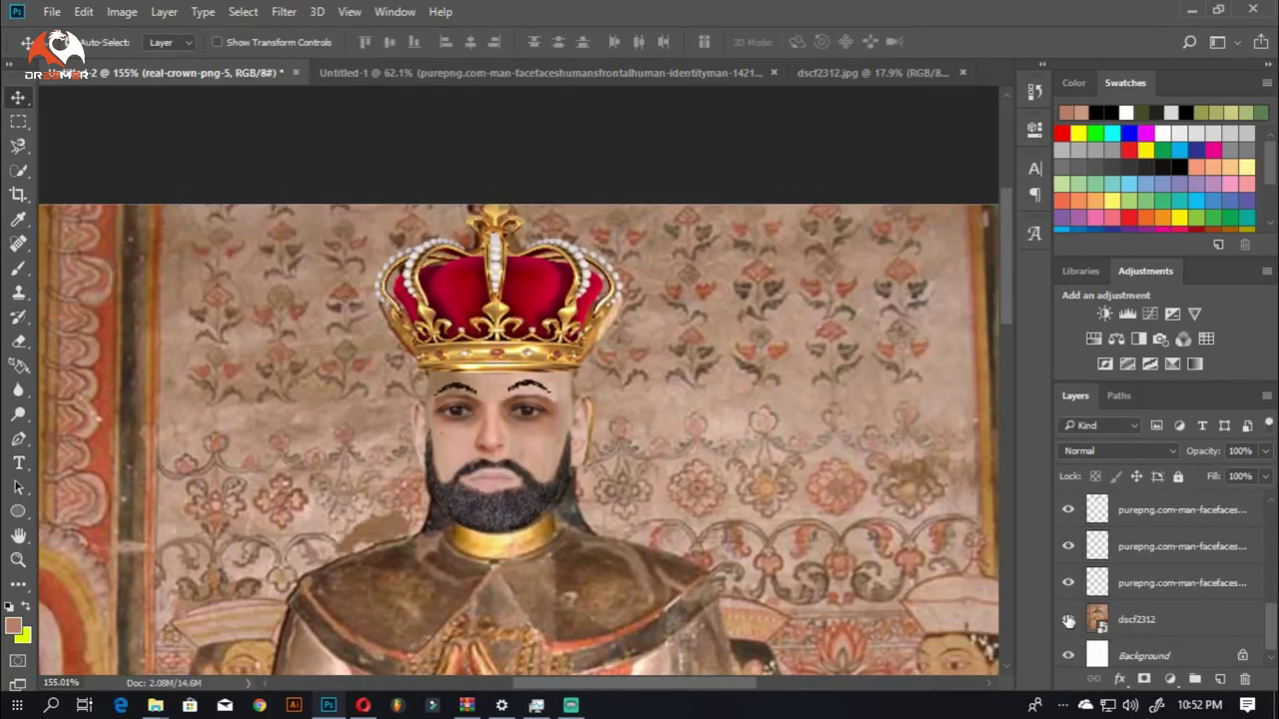
click(1067, 620)
click(1068, 620)
click(1068, 621)
scroll(523, 327, up, 1)
scroll(522, 326, up, 2)
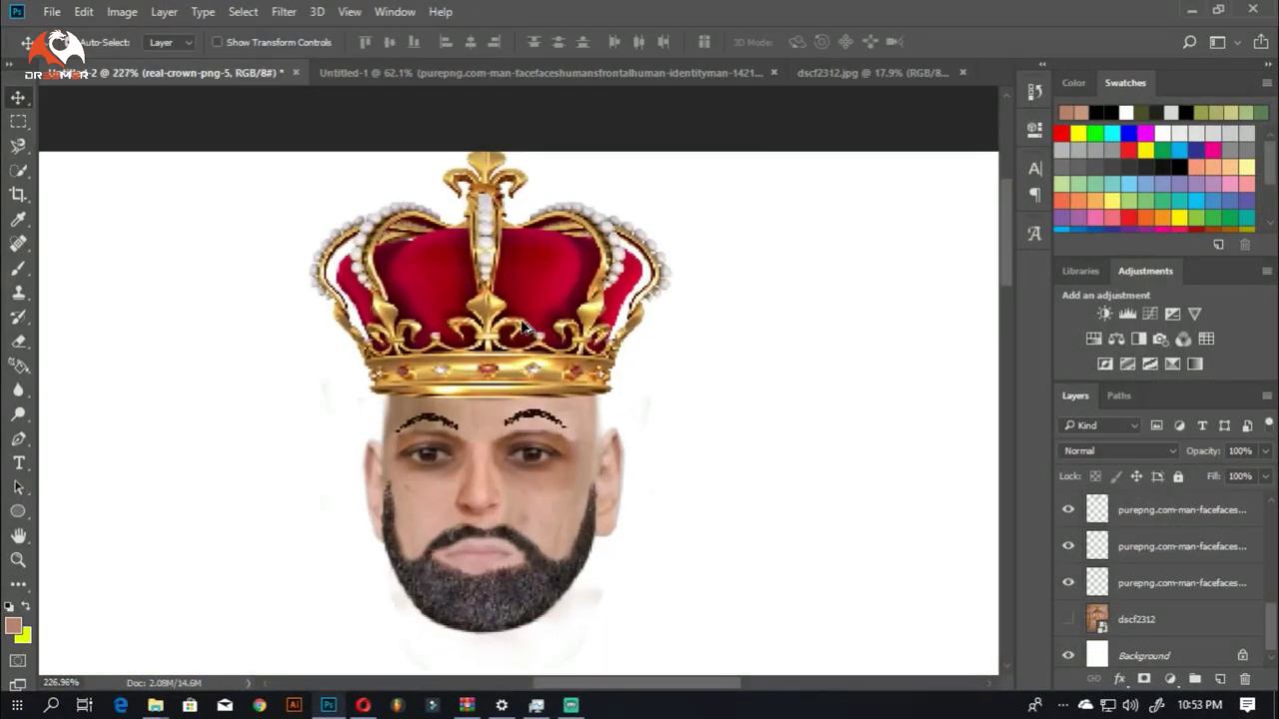
Step: Shrink the crown to about 22.5% and lower it a few pixels onto the head
key(ctrl+t)
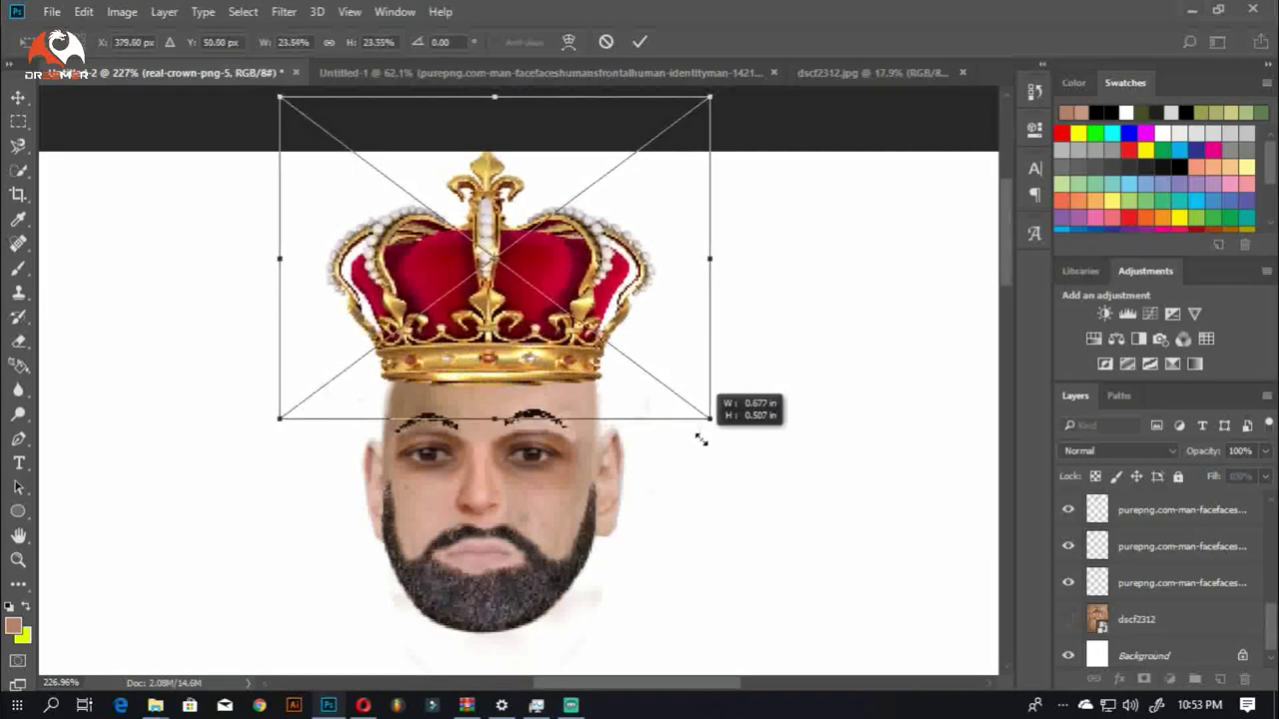
mouse_move(730, 439)
mouse_down()
mouse_move(685, 419)
mouse_move(698, 423)
mouse_up()
drag(583, 326, 582, 335)
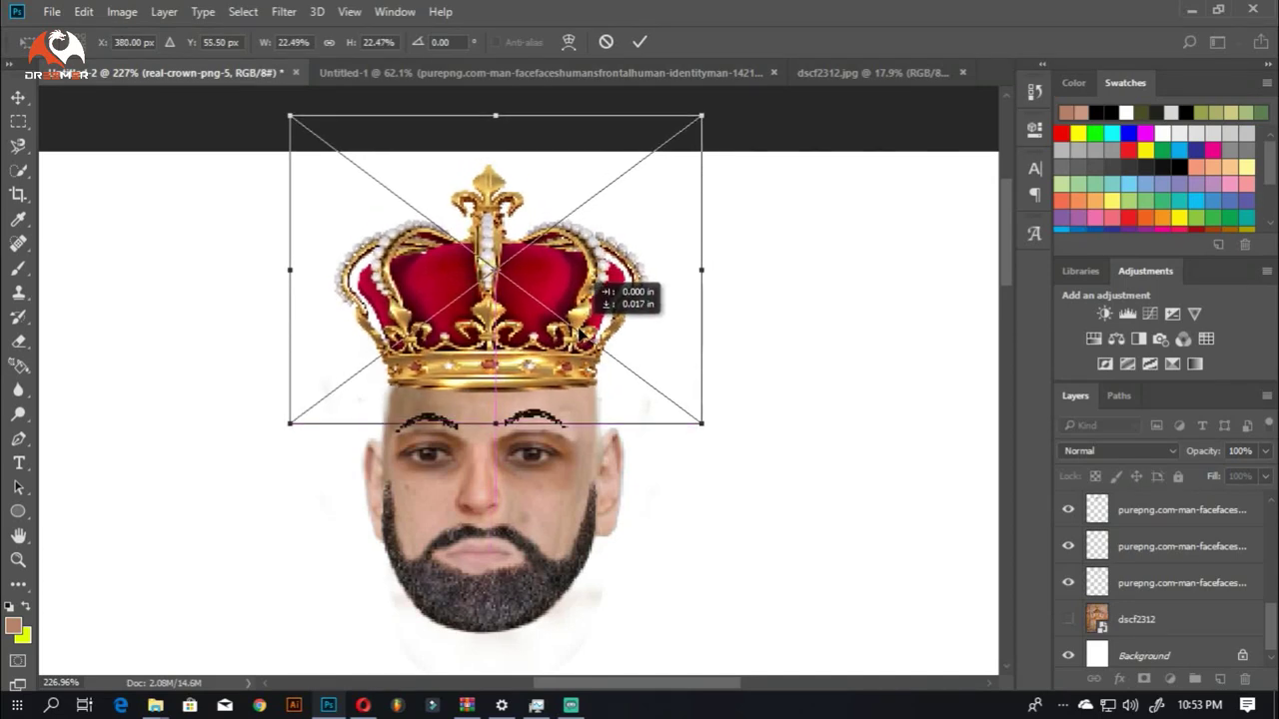
click(639, 42)
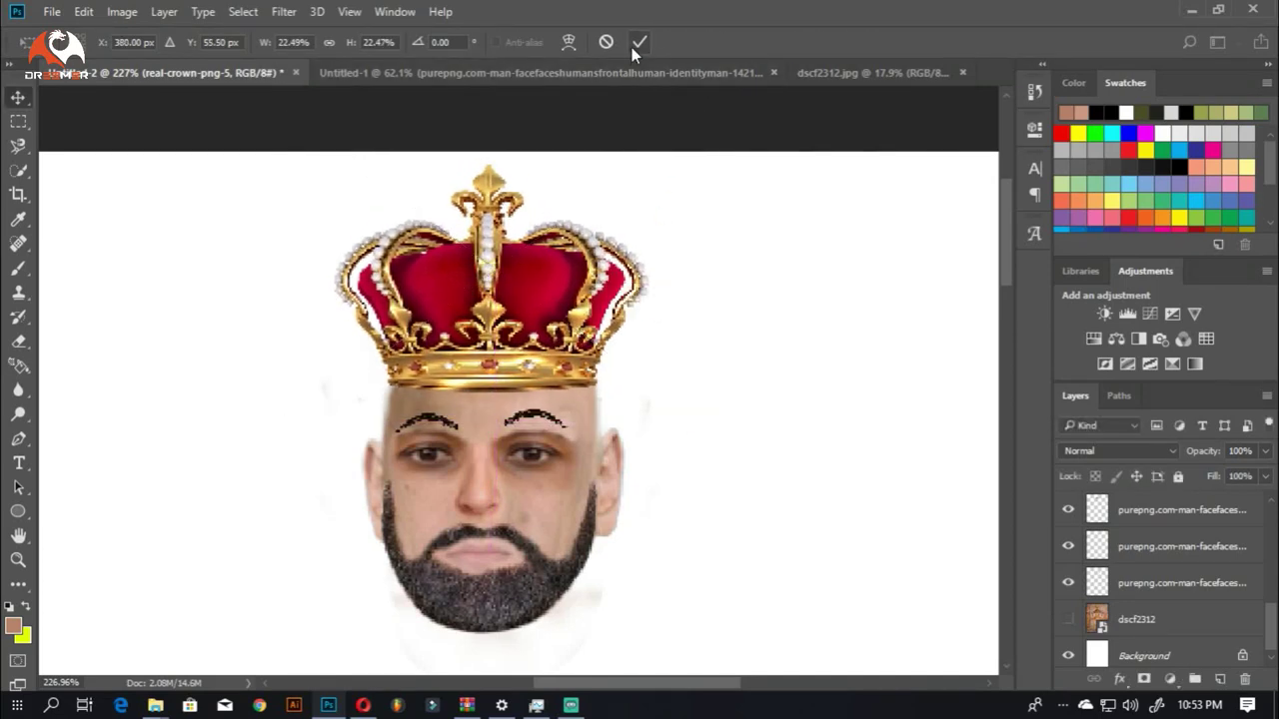
scroll(492, 426, up, 2)
scroll(492, 426, up, 2)
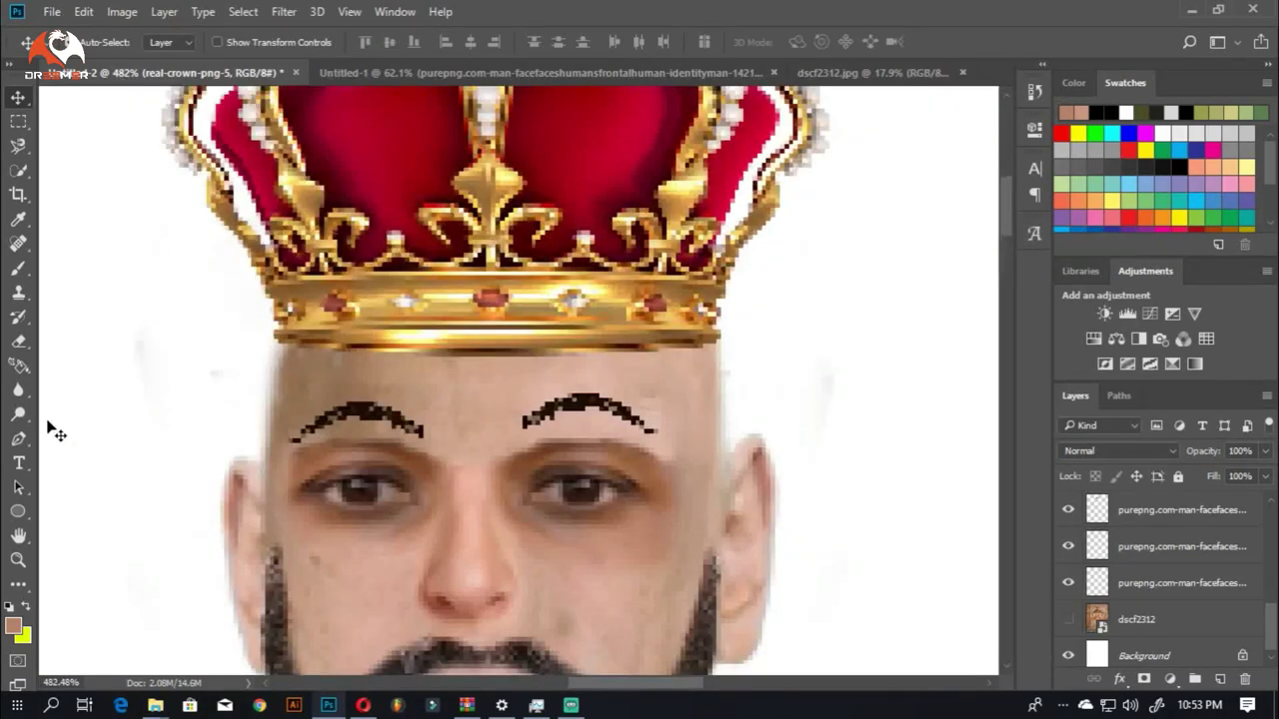
Step: Rasterize the crown and erase the dark strip under its rim
click(20, 344)
click(311, 357)
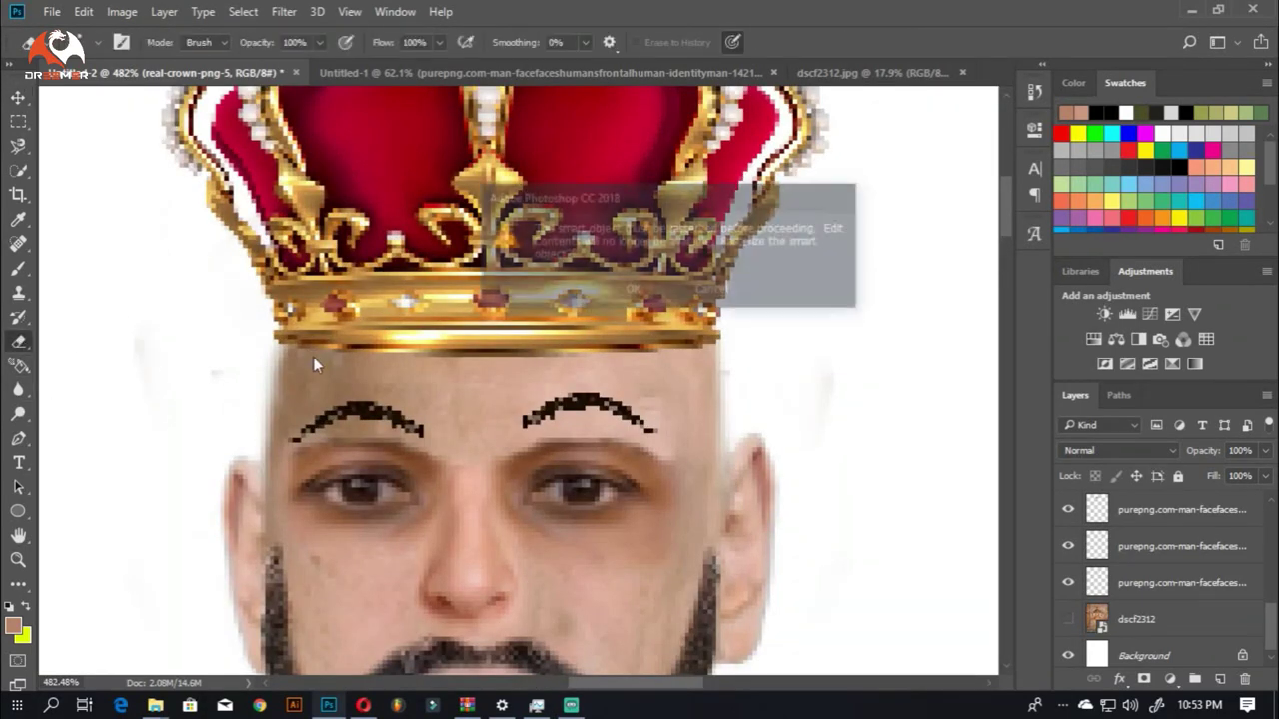
click(619, 284)
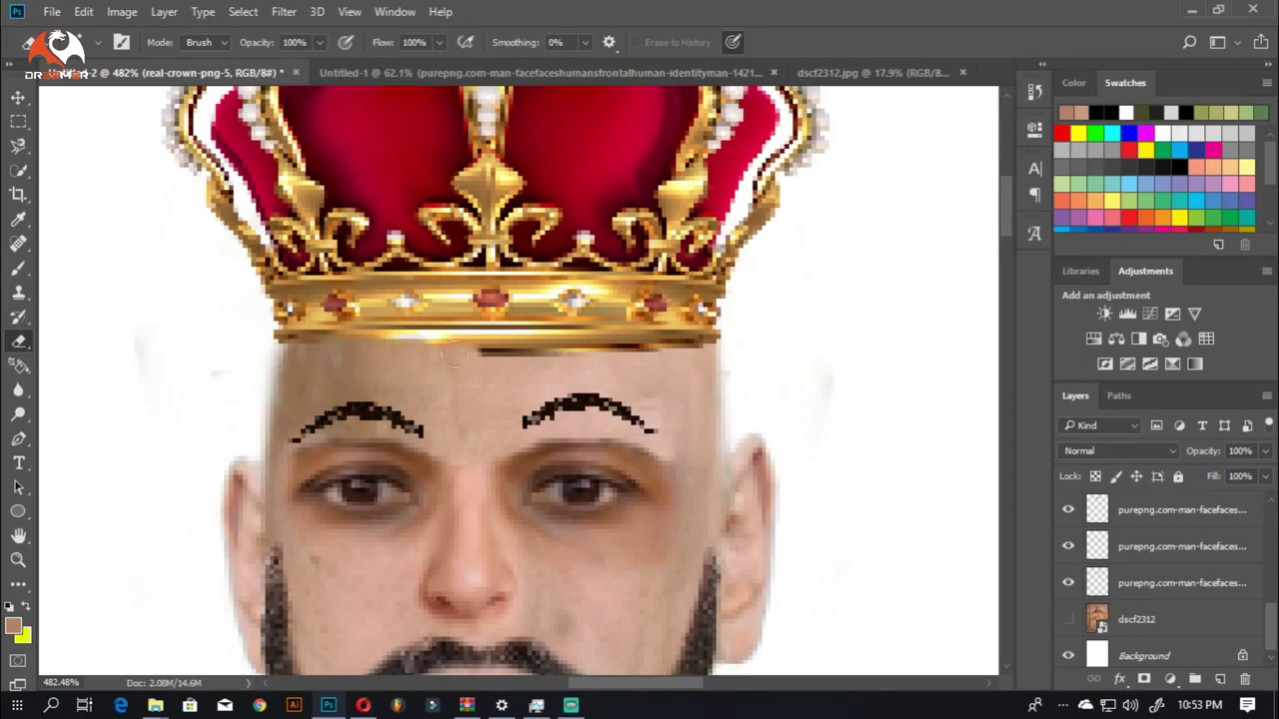
drag(614, 349, 726, 348)
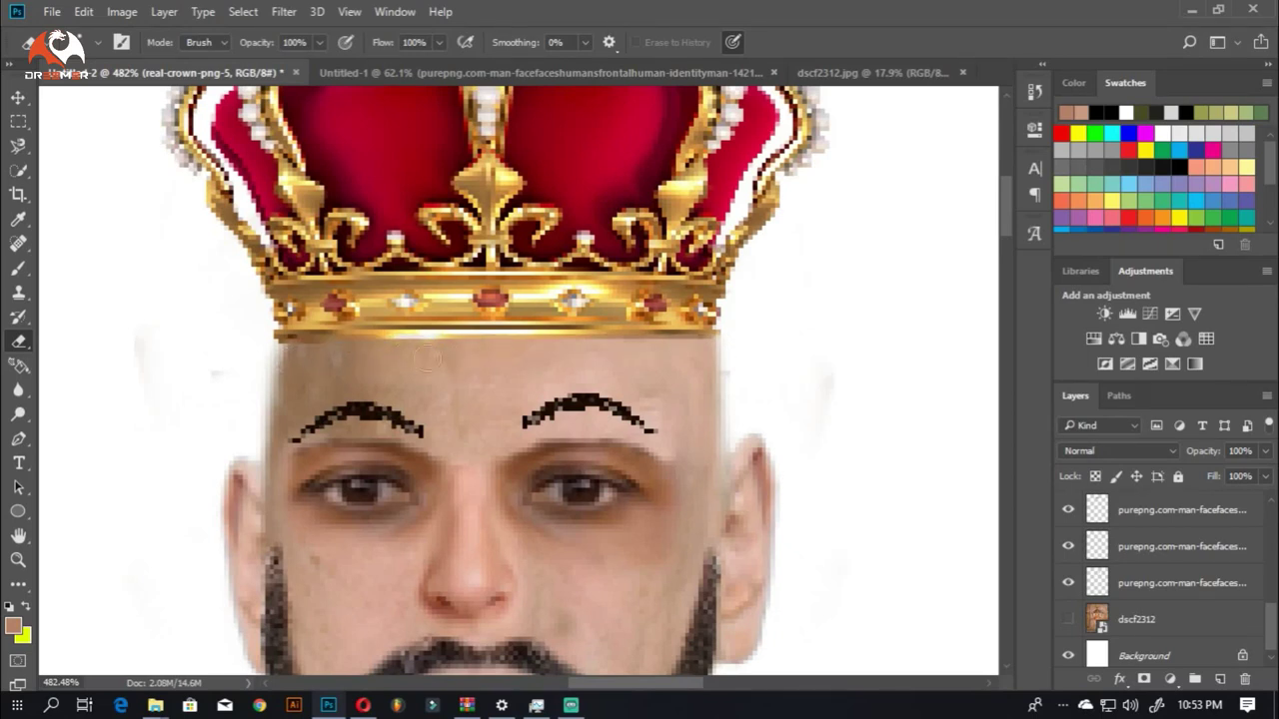
scroll(419, 365, down, 1)
scroll(416, 366, down, 1)
scroll(355, 356, up, 1)
scroll(362, 380, up, 1)
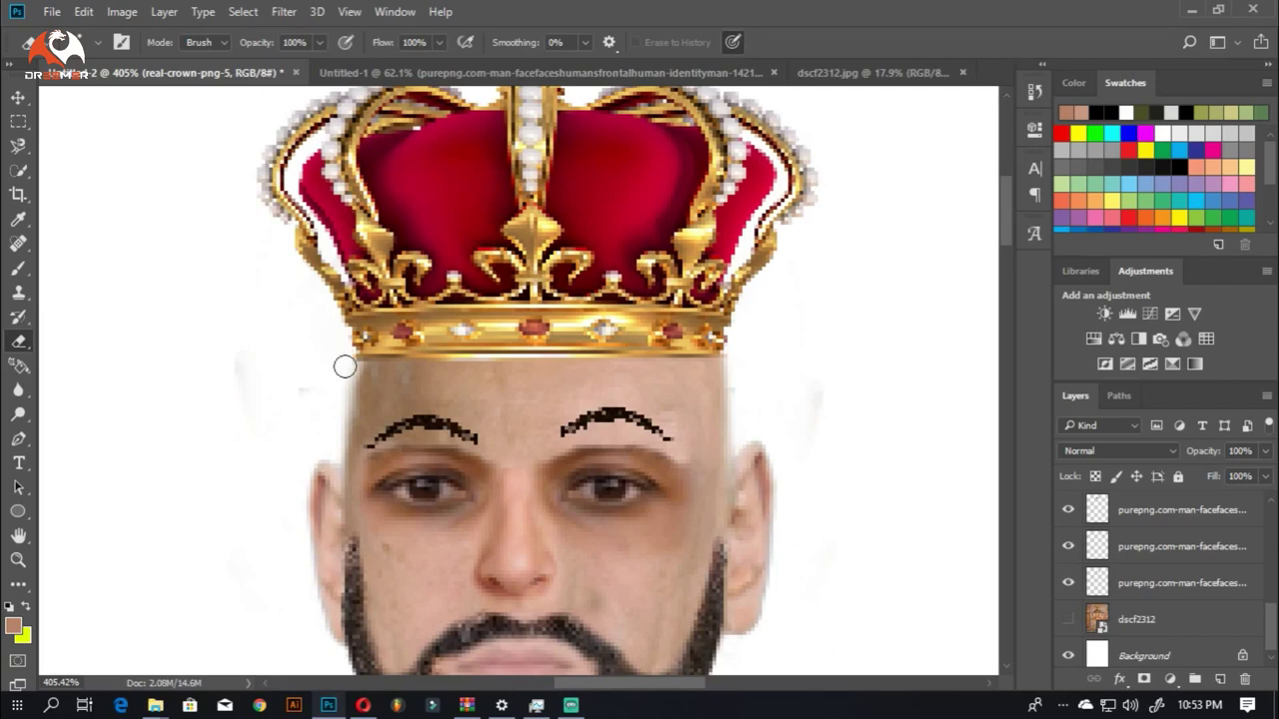
click(14, 96)
Step: Paint the forehead on the top face layer with sampled skin colour
ctrl+click(408, 380)
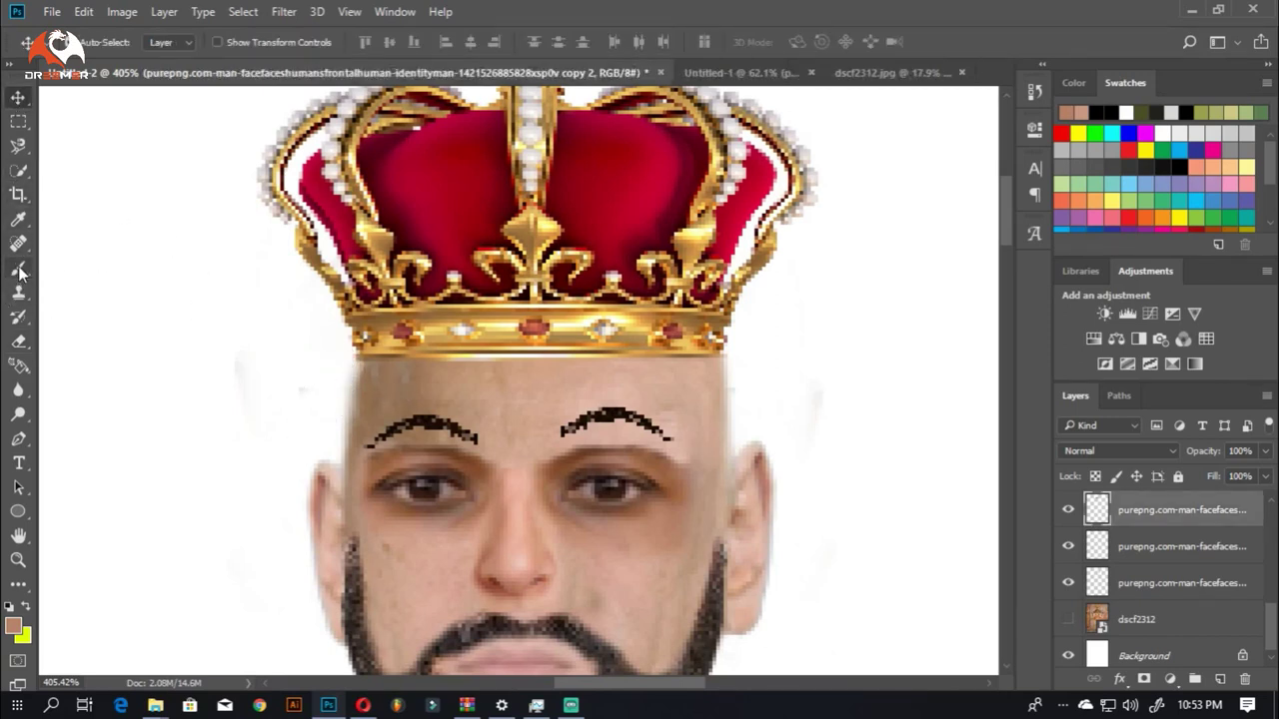
click(19, 269)
click(366, 379)
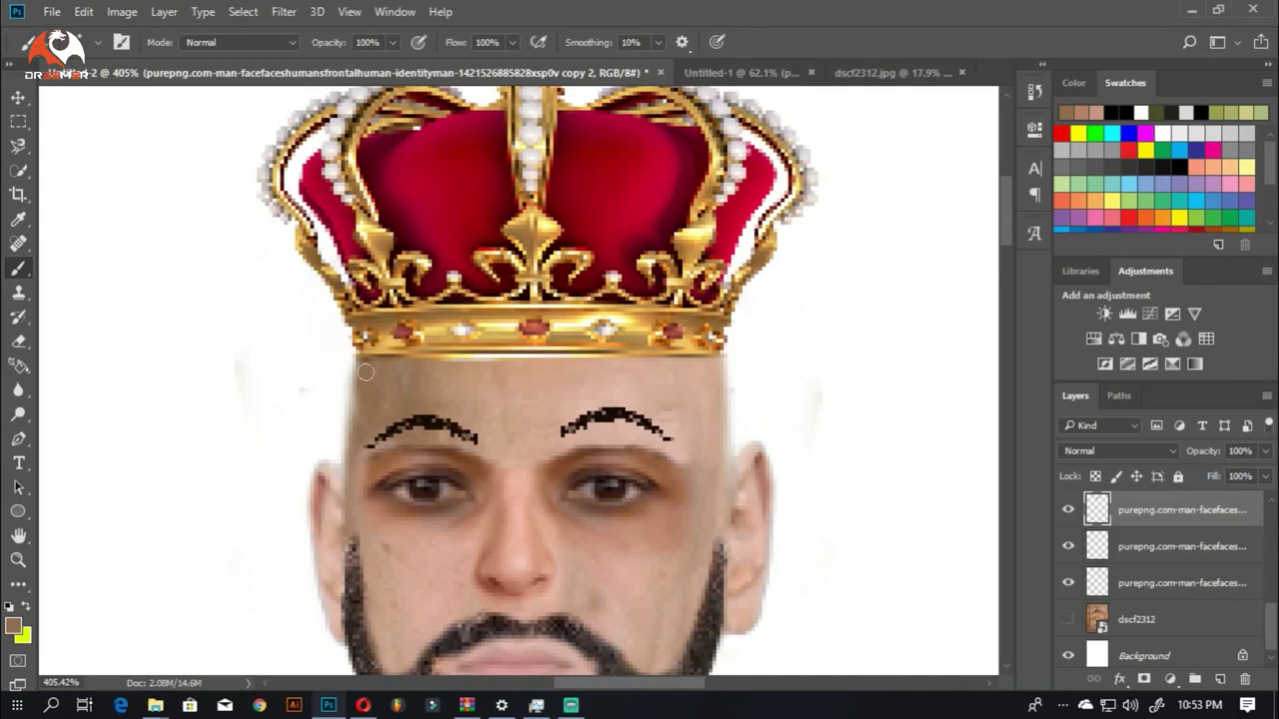
scroll(520, 378, down, 3)
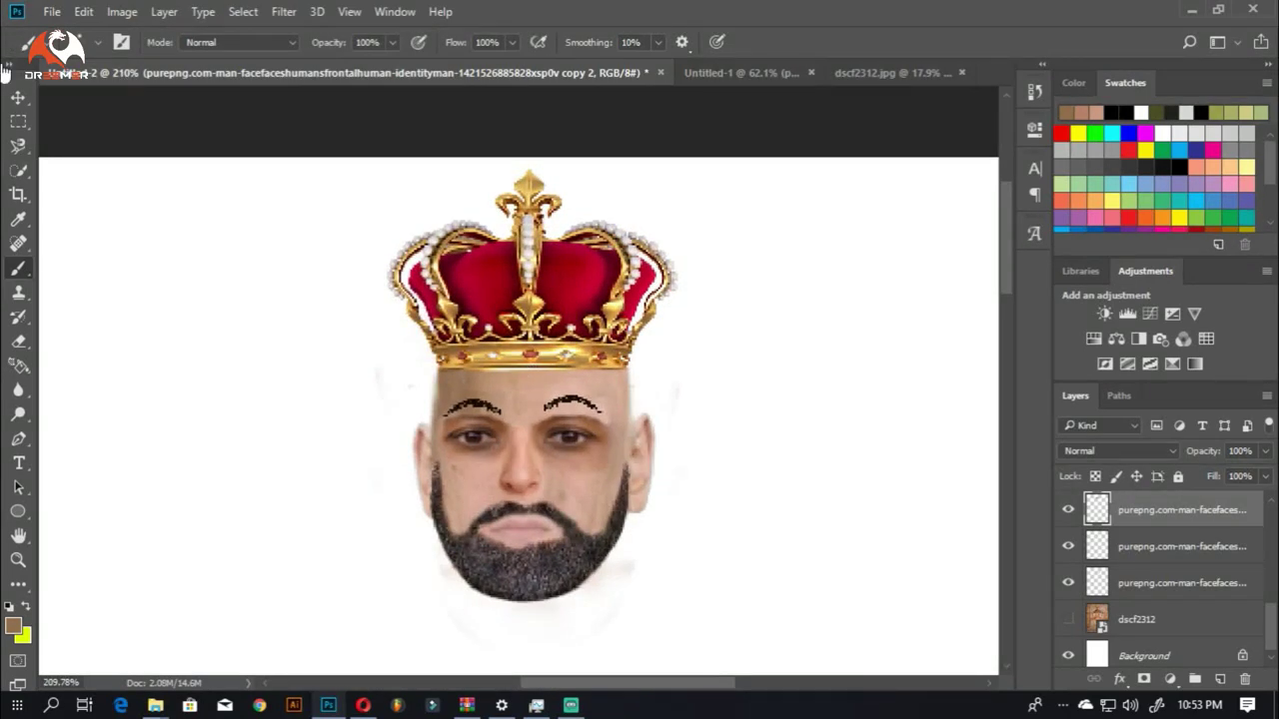
click(12, 104)
Step: Shift the crown layer about 2 px left to centre it on the head
scroll(514, 392, up, 1)
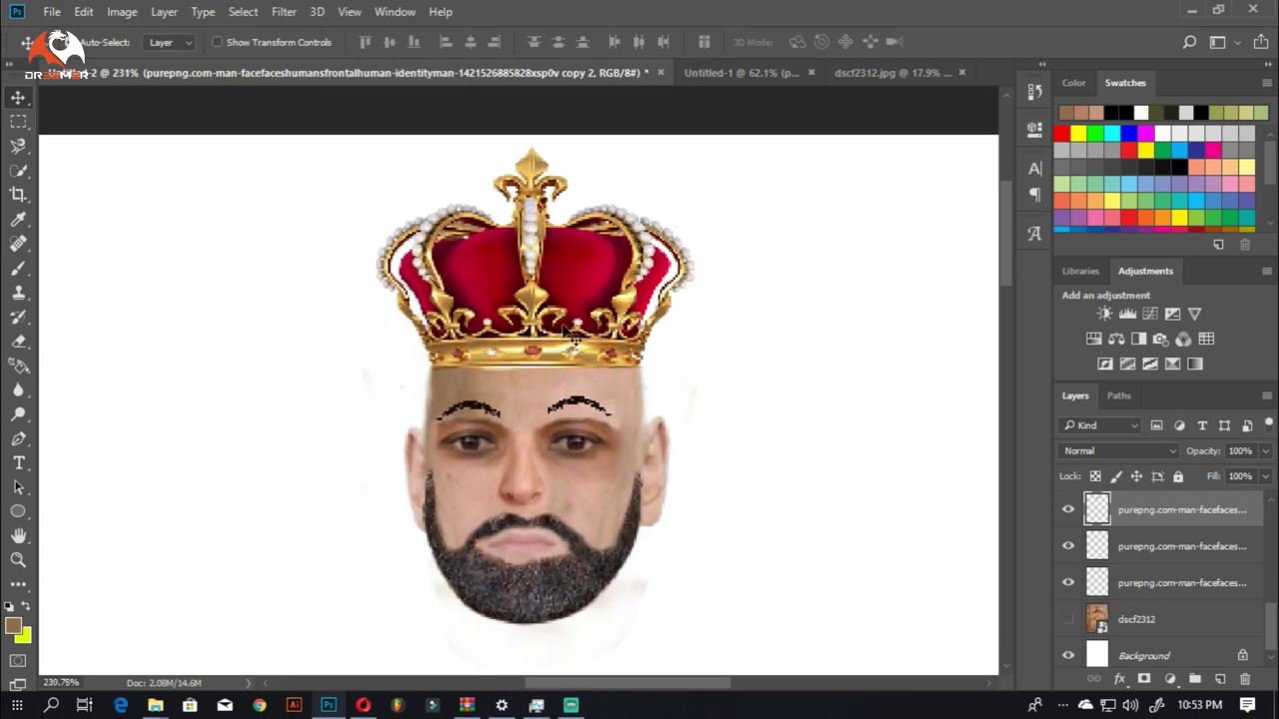
click(575, 334)
drag(575, 334, 565, 330)
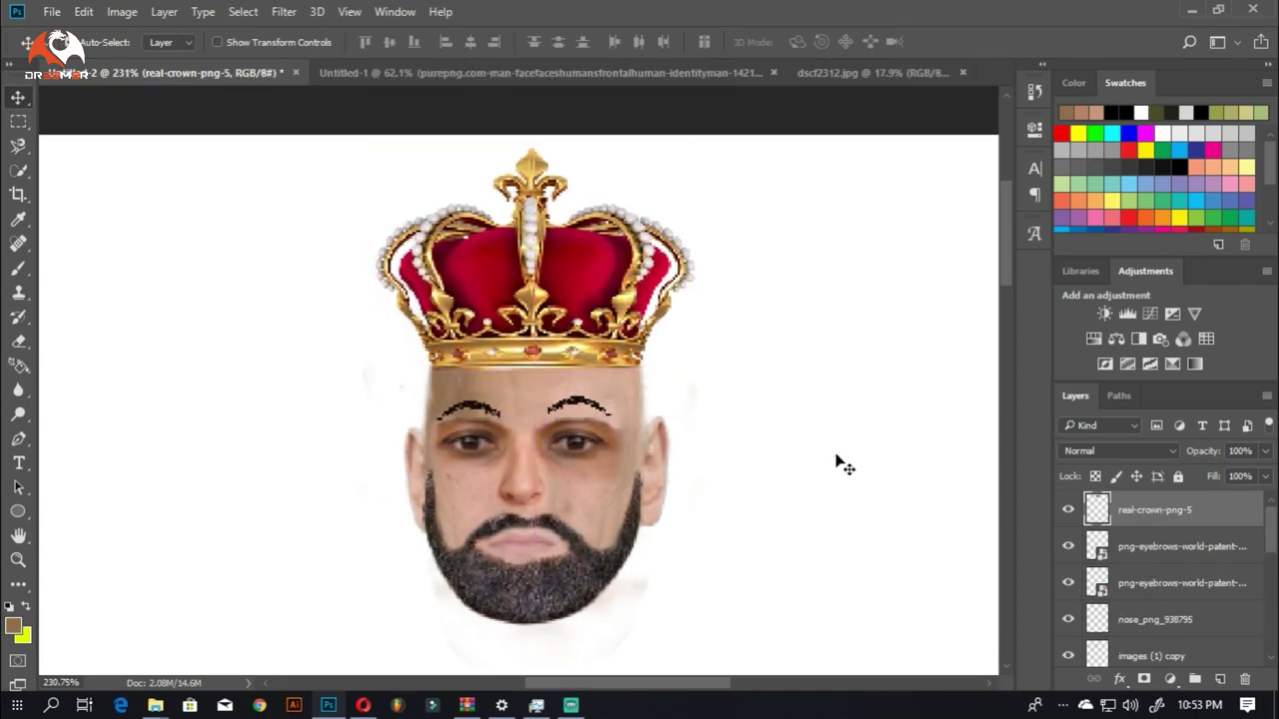
key(Left)
key(Left)
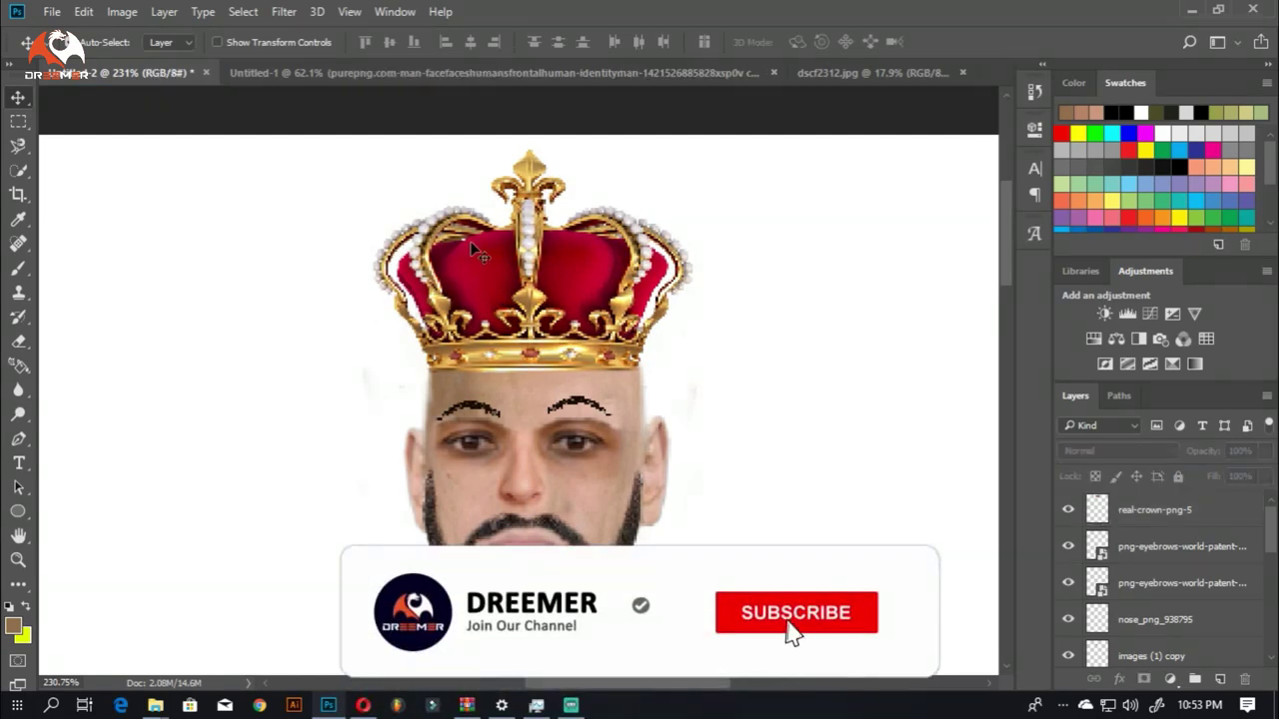
Step: Toggle the painted statue layer on and off to compare the centred crown
scroll(519, 290, down, 2)
scroll(519, 289, down, 3)
scroll(517, 200, down, 2)
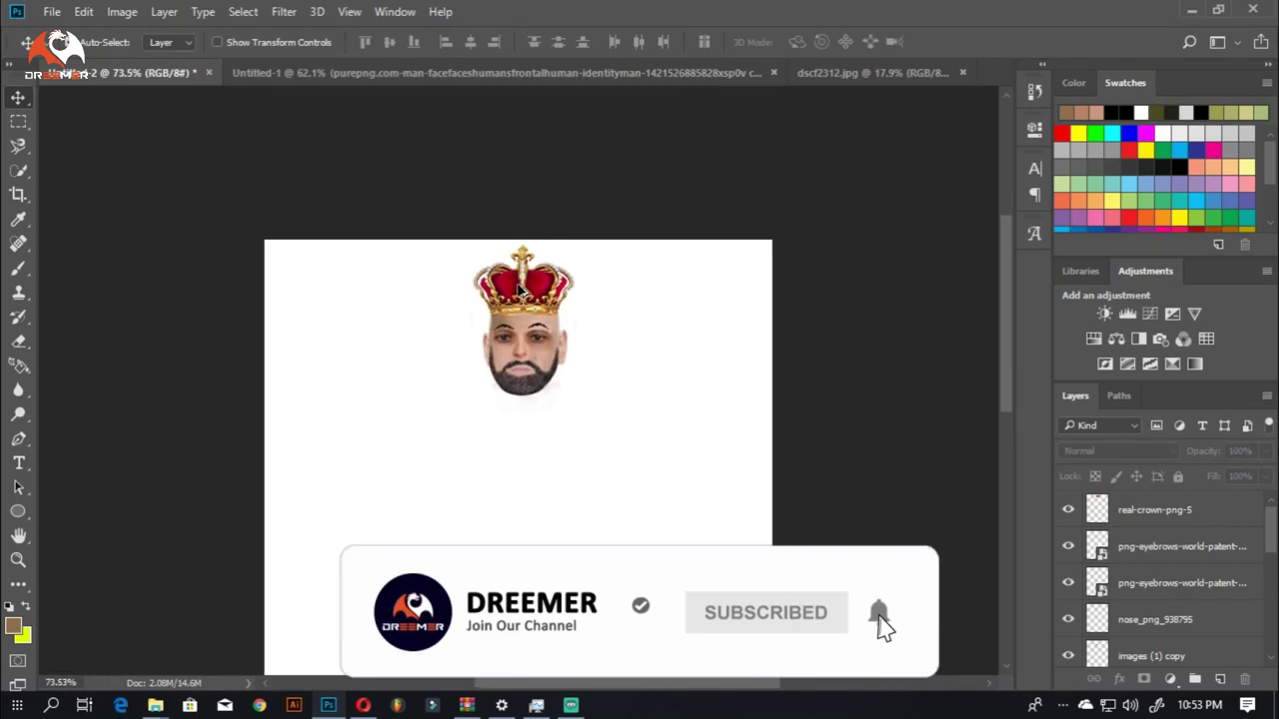
scroll(517, 184, up, 1)
scroll(517, 200, up, 1)
scroll(518, 219, up, 1)
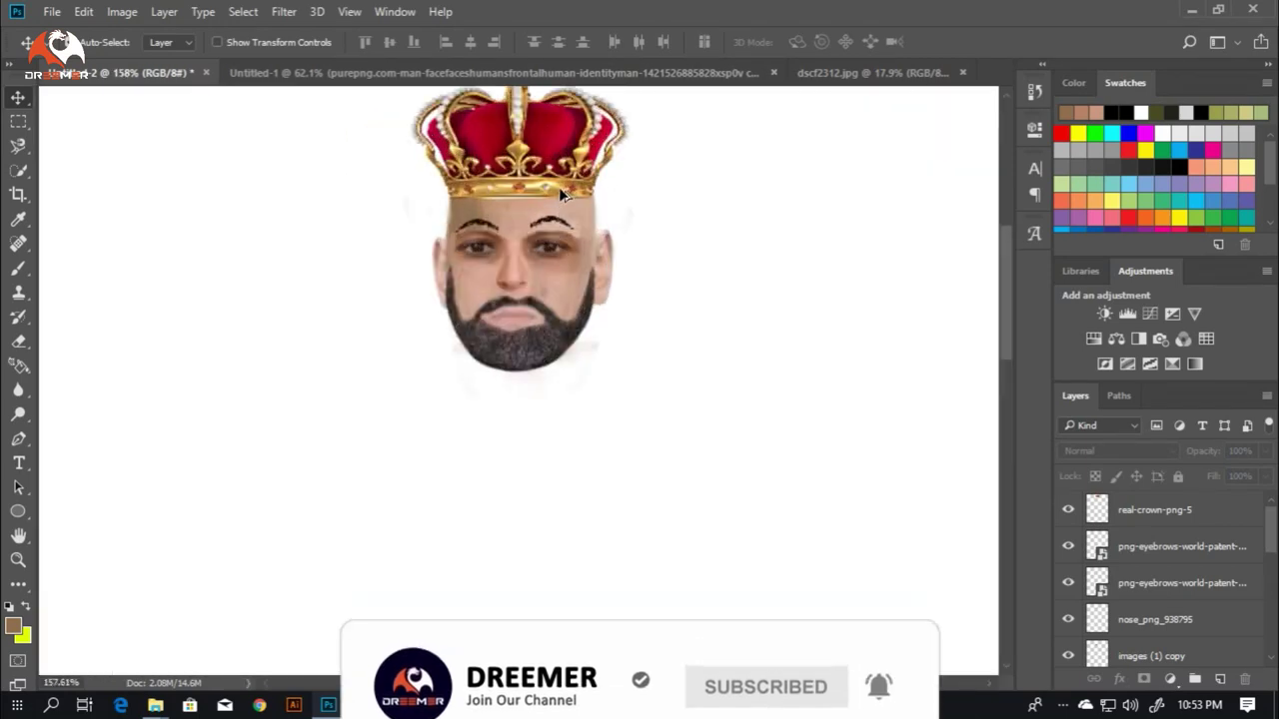
scroll(519, 245, up, 1)
scroll(1122, 613, down, 2)
scroll(1122, 619, down, 2)
scroll(1098, 625, down, 2)
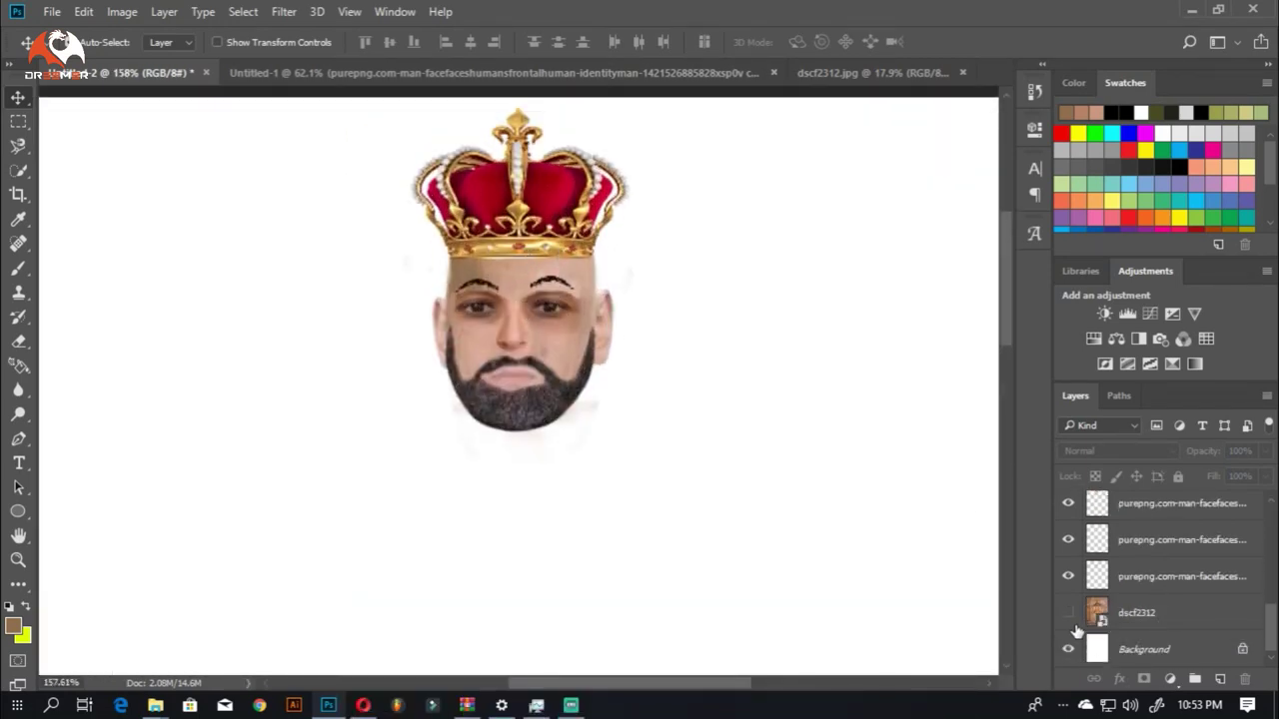
click(1069, 614)
click(1069, 614)
Step: Re-show the painted statue layer, then browse the downloaded images in New folder (6)
click(1069, 615)
scroll(554, 469, down, 2)
scroll(554, 460, down, 3)
scroll(552, 444, up, 3)
scroll(547, 432, up, 3)
scroll(547, 432, up, 2)
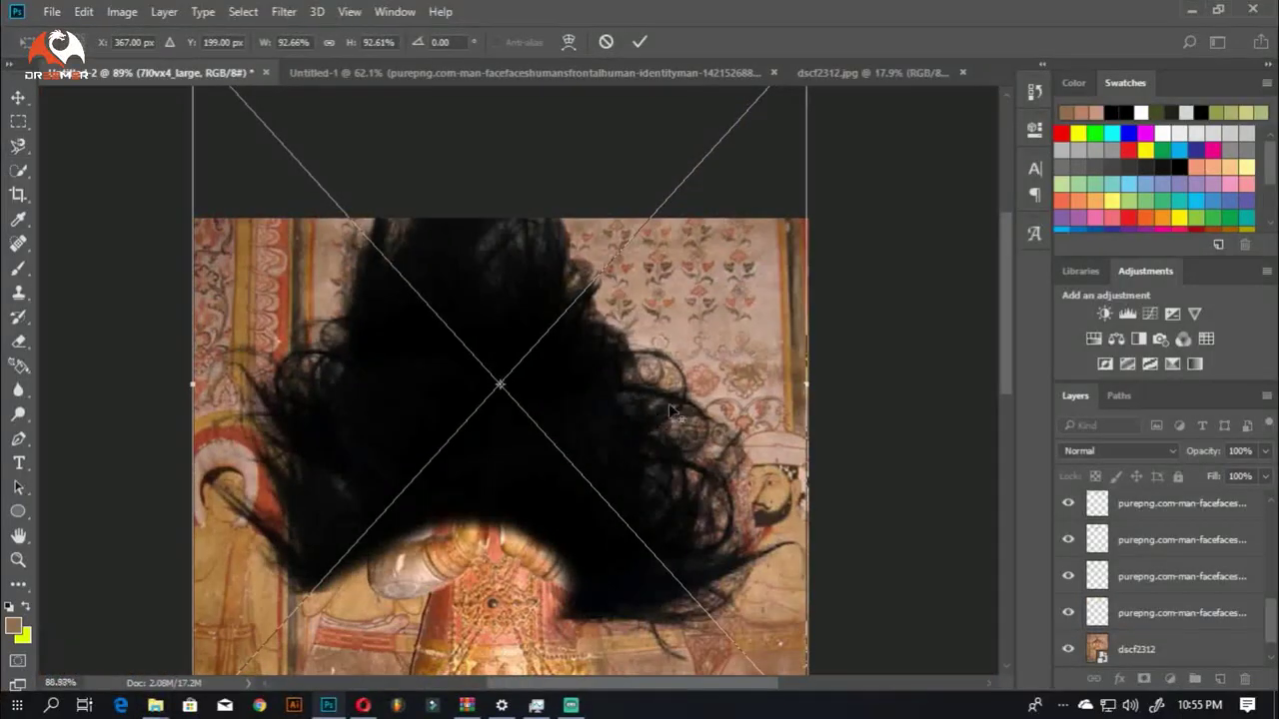
Step: Scale, rotate and flip the hair lock to fit beside the beard
drag(672, 410, 559, 265)
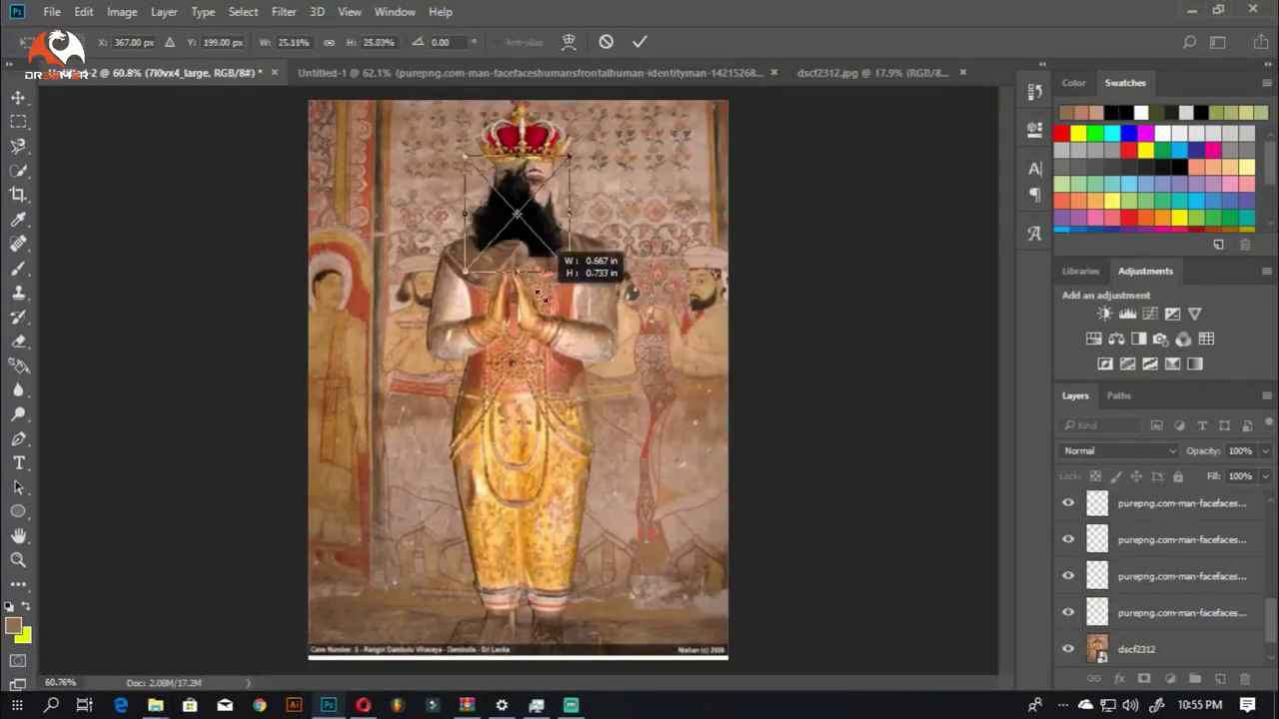
scroll(499, 260, up, 5)
drag(469, 380, 229, 457)
drag(438, 274, 406, 266)
right_click(388, 258)
click(445, 517)
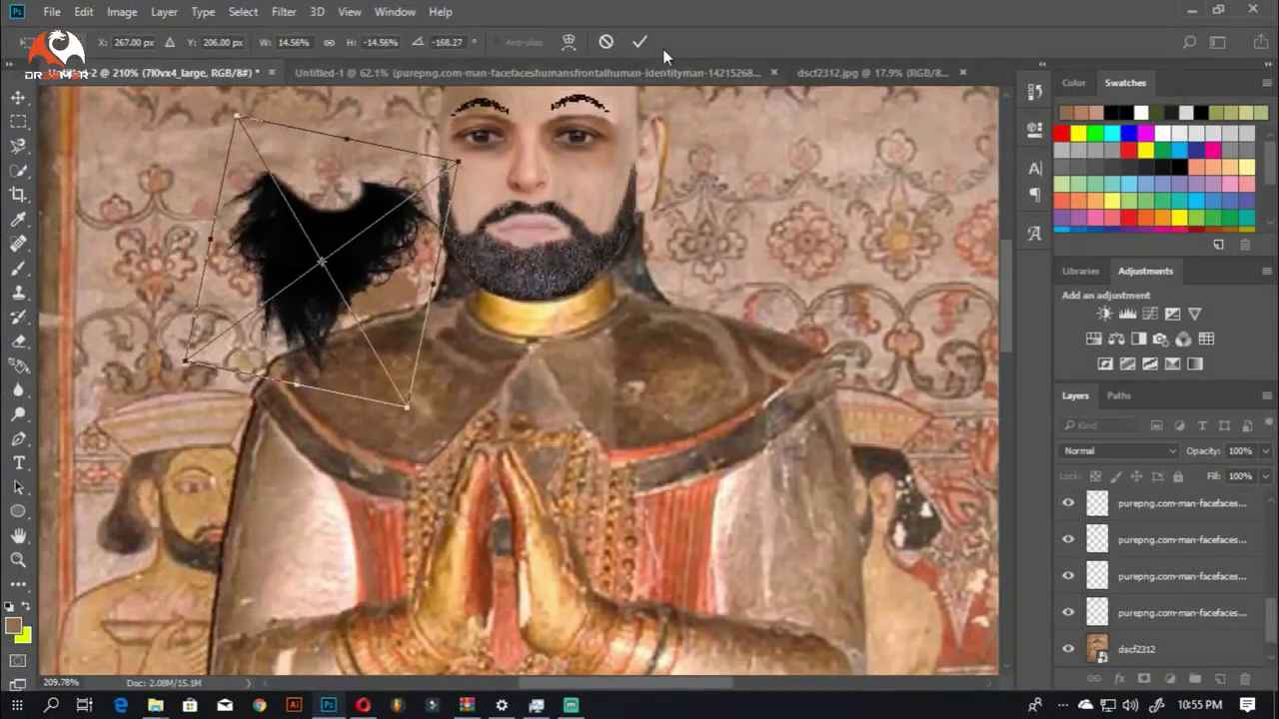
key(Return)
Step: Rasterize the hair layer and erase its excess parts
key(e)
click(399, 259)
click(586, 288)
mouse_move(388, 265)
mouse_down()
mouse_move(419, 300)
mouse_move(395, 390)
mouse_up()
Step: Place the hair beside the beard and send its layer two levels down, behind the beard
key(v)
drag(334, 269, 519, 325)
key(ctrl+bracketleft)
key(ctrl+bracketleft)
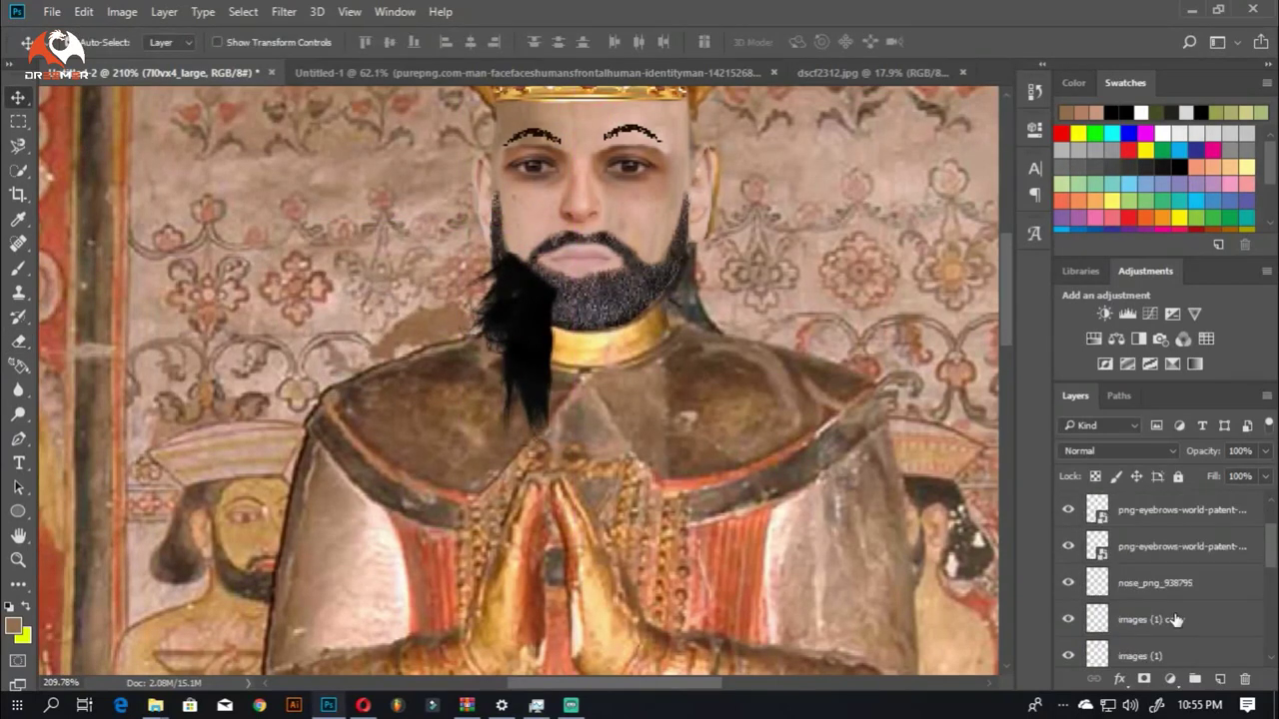
key(ctrl+bracketleft)
key(ctrl+bracketleft)
key(ctrl+bracketleft)
key(ctrl+bracketleft)
key(ctrl+bracketleft)
scroll(199, 227, up, 2)
Step: Erase the hair strand lying over the gold collar
key(e)
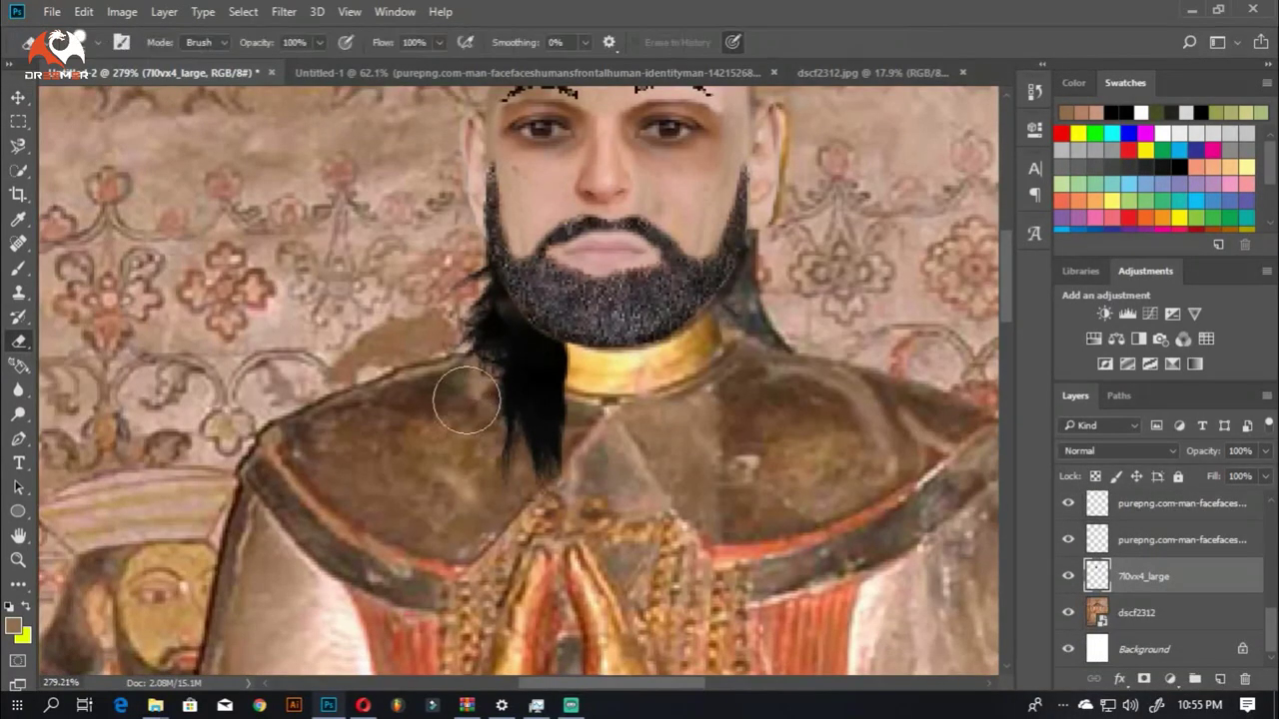
scroll(513, 370, up, 2)
right_click(543, 373)
alt+right_click(555, 376)
mouse_move(393, 393)
mouse_down()
mouse_move(499, 357)
mouse_move(482, 393)
mouse_move(479, 517)
mouse_up()
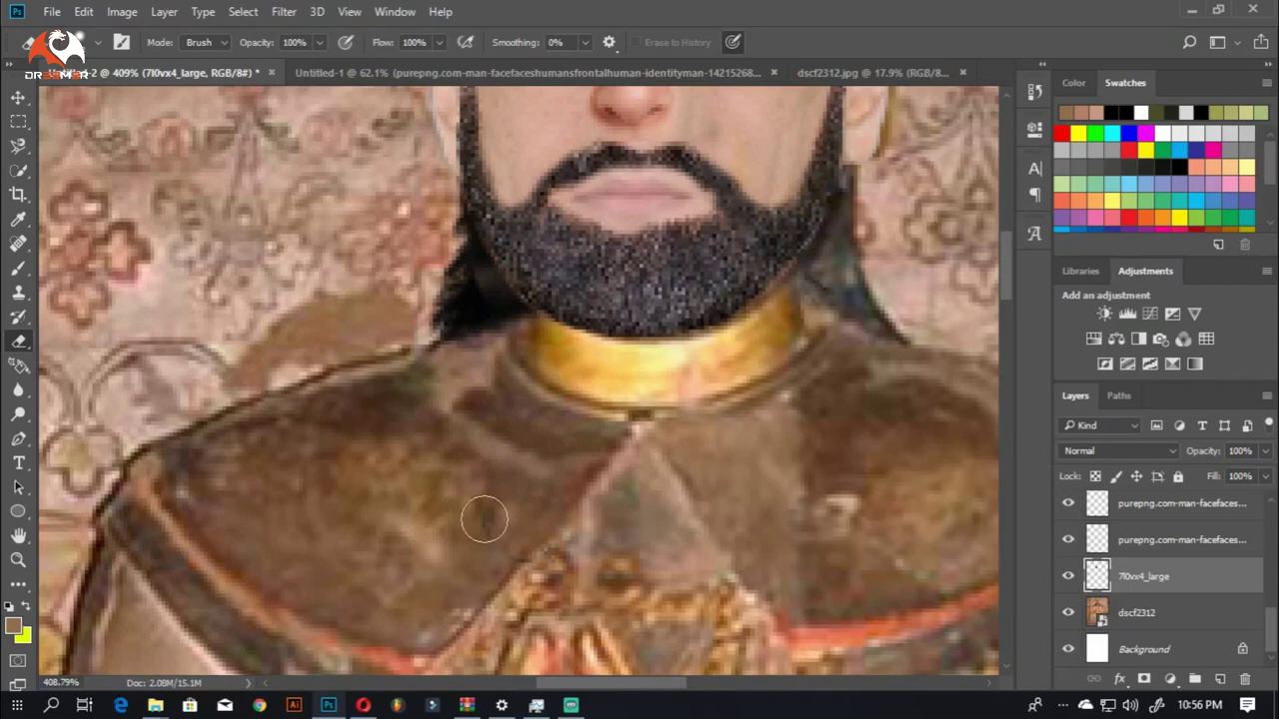
scroll(439, 298, down, 1)
Step: Paint black along the beard's left edge, then duplicate the hair layer
key(b)
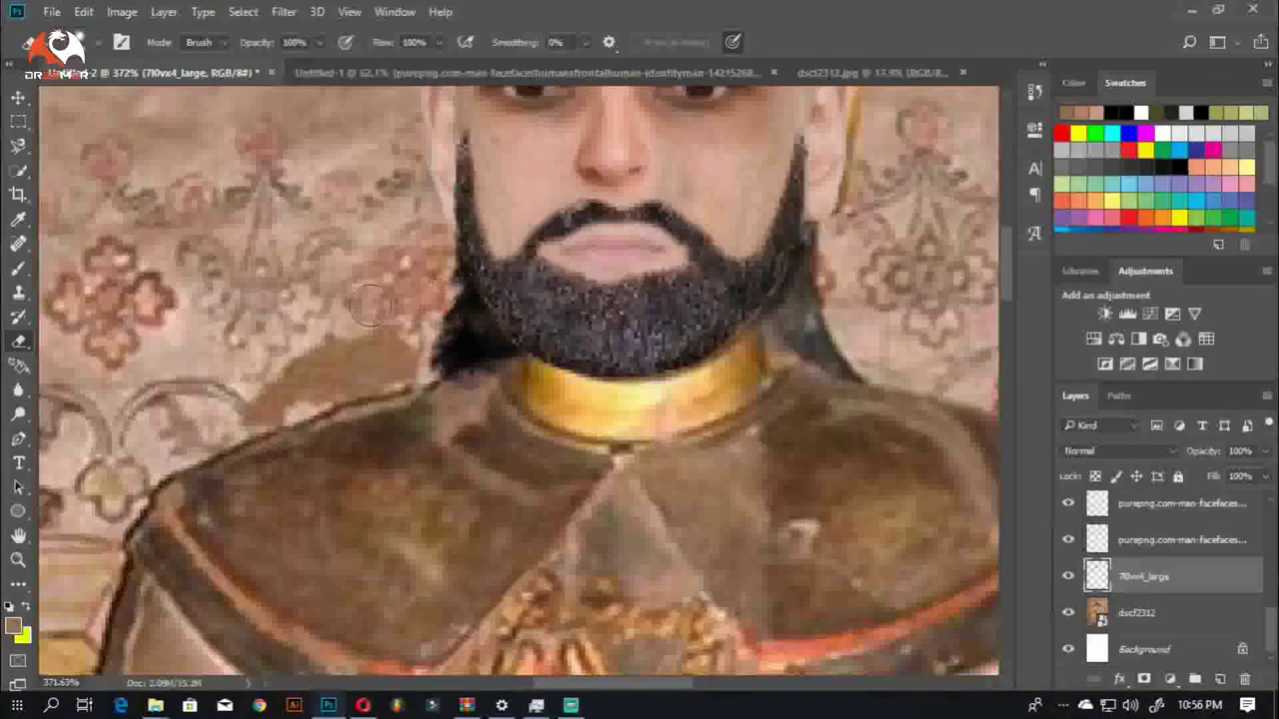
scroll(440, 300, up, 2)
alt+click(499, 300)
drag(479, 271, 448, 397)
scroll(451, 388, down, 1)
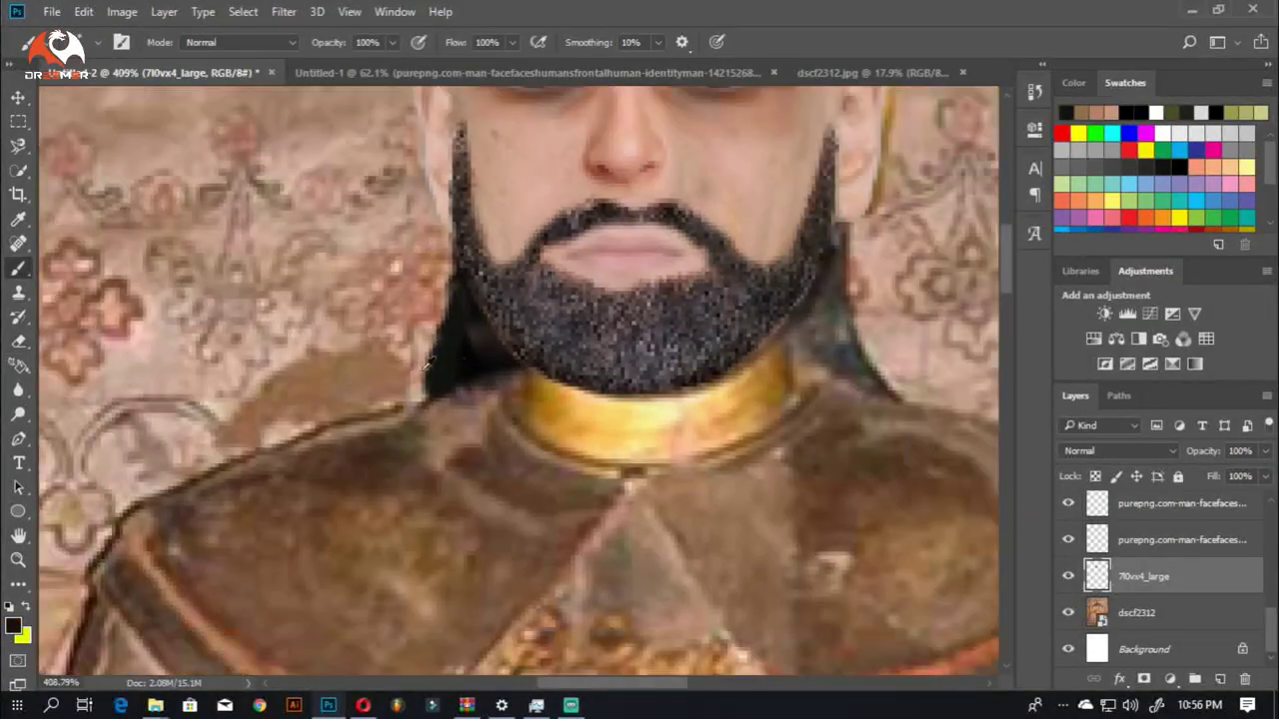
scroll(458, 380, up, 1)
scroll(460, 380, up, 1)
mouse_move(477, 292)
mouse_down()
mouse_move(474, 375)
mouse_move(679, 380)
mouse_up()
scroll(473, 376, down, 5)
key(ctrl+j)
key(ctrl+t)
Step: Flip the copied hair horizontally and commit its placement
right_click(690, 343)
click(729, 616)
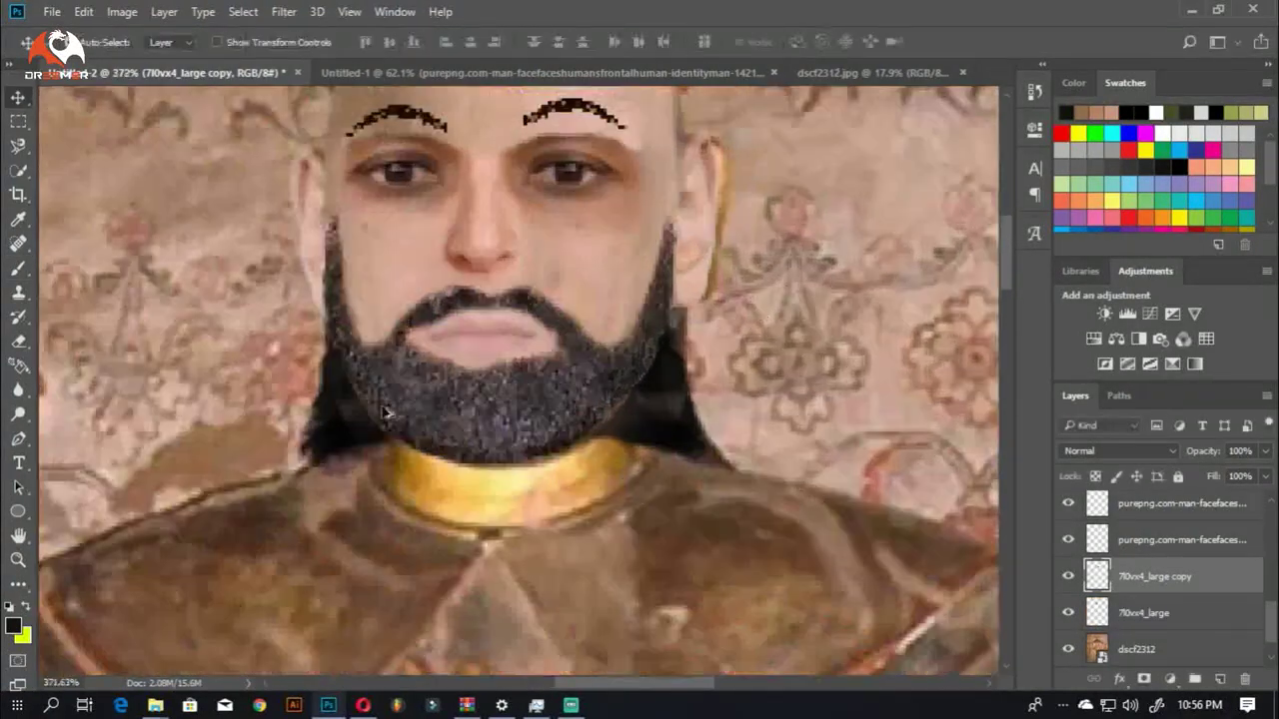
click(827, 42)
Step: Warp the copied hair so it curves along the beard's right side
scroll(774, 350, up, 3)
key(ctrl+t)
right_click(613, 420)
click(659, 254)
drag(703, 469, 768, 464)
drag(639, 280, 661, 232)
drag(767, 465, 701, 466)
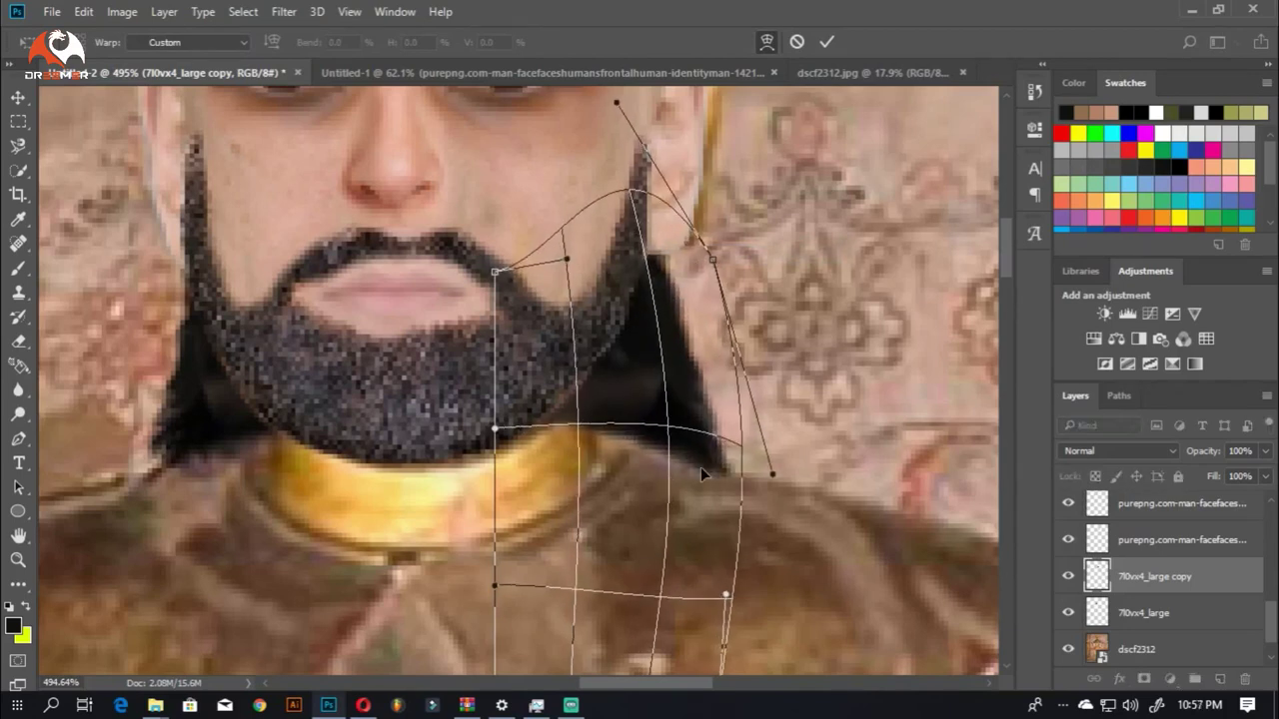
key(Return)
Step: Erase the copied hair over the collar, temporarily lowering its opacity to see beneath
key(e)
drag(1265, 451, 1224, 470)
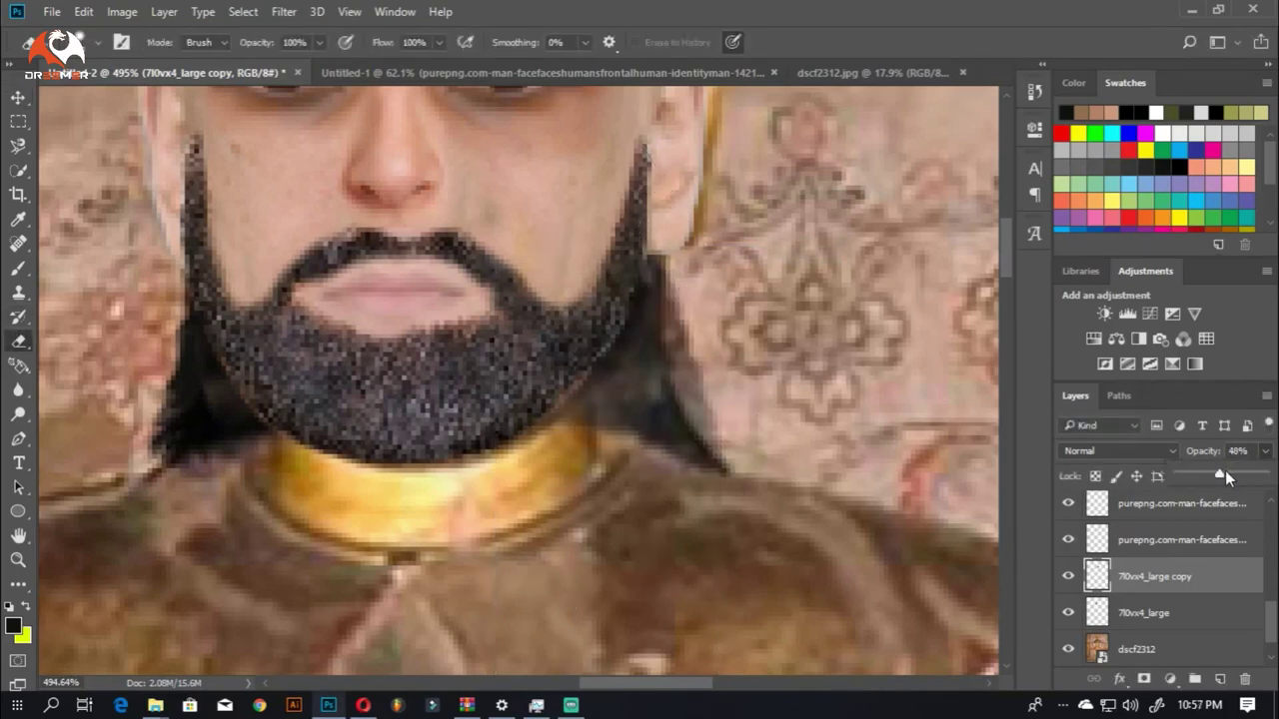
mouse_move(659, 493)
mouse_down()
mouse_move(559, 423)
mouse_move(617, 462)
mouse_up()
drag(1227, 475, 697, 253)
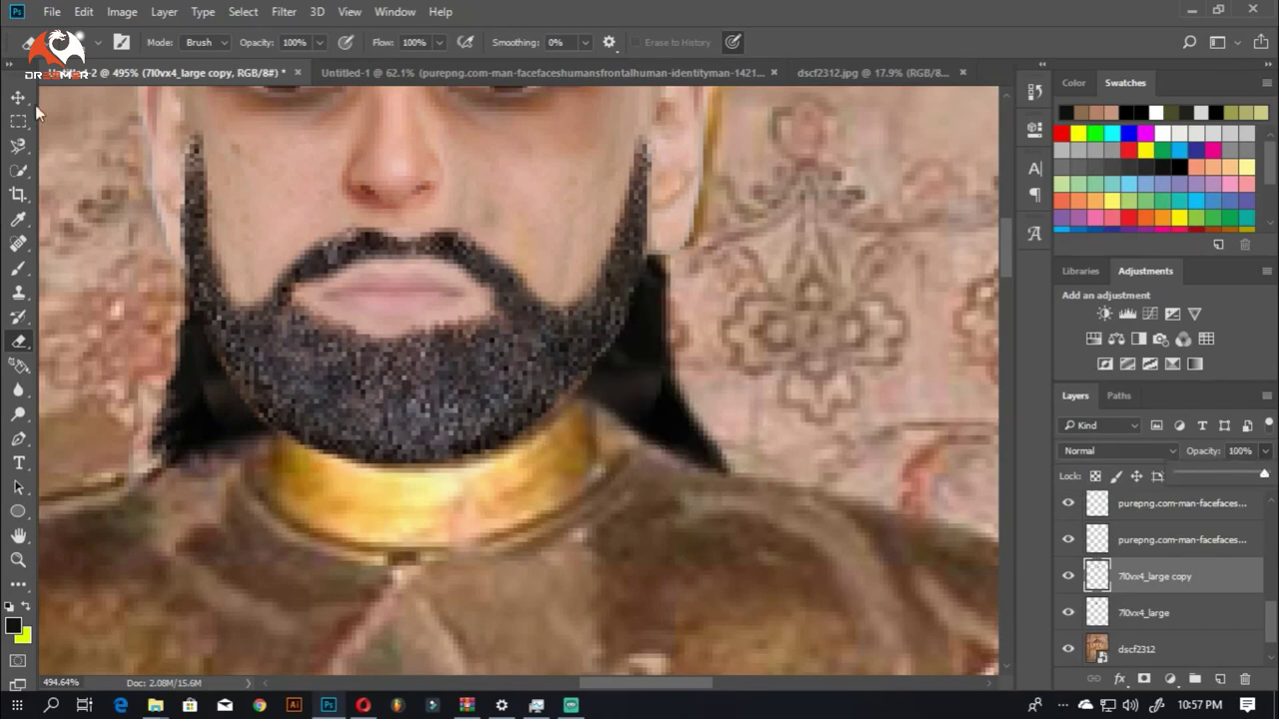
click(18, 268)
Step: Hide the dscf2312 statue photo layer to show the face alone
click(18, 97)
scroll(400, 350, down, 3)
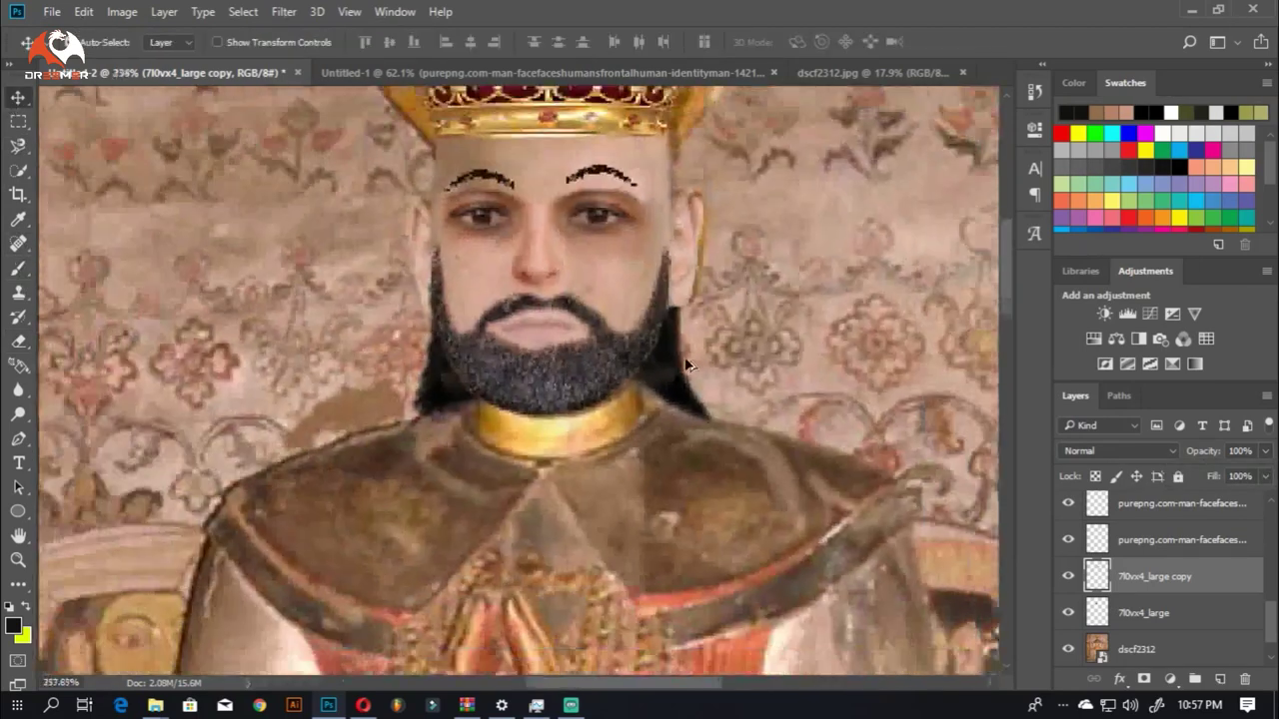
scroll(350, 450, down, 3)
click(1068, 649)
Step: Erase the faint mark below the beard and select the top face layer
key(e)
click(488, 508)
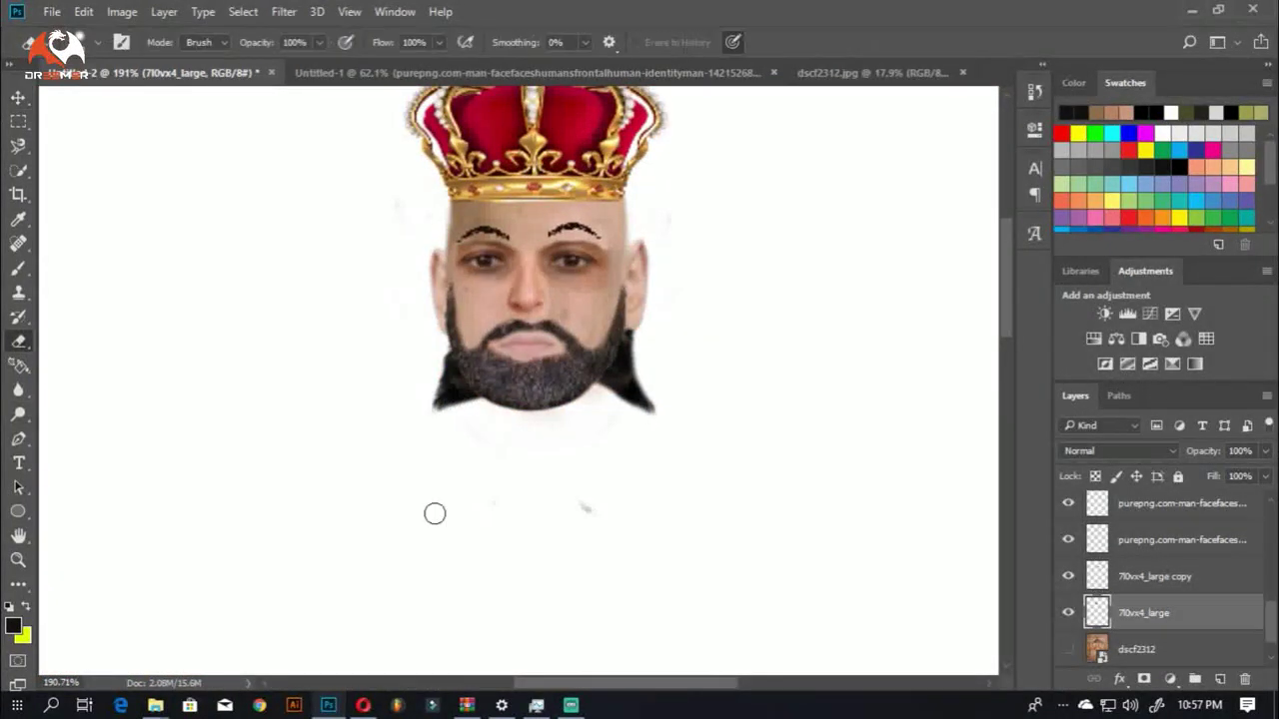
scroll(450, 350, up, 3)
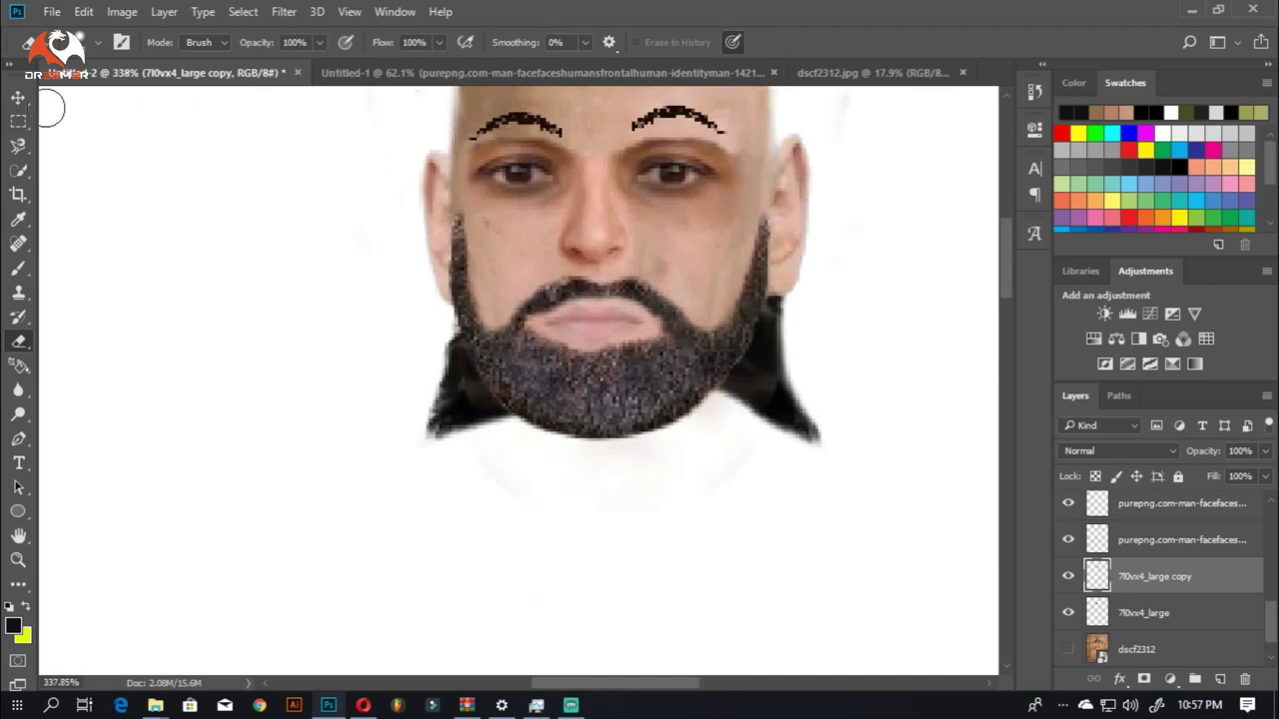
ctrl+click(453, 341)
key(b)
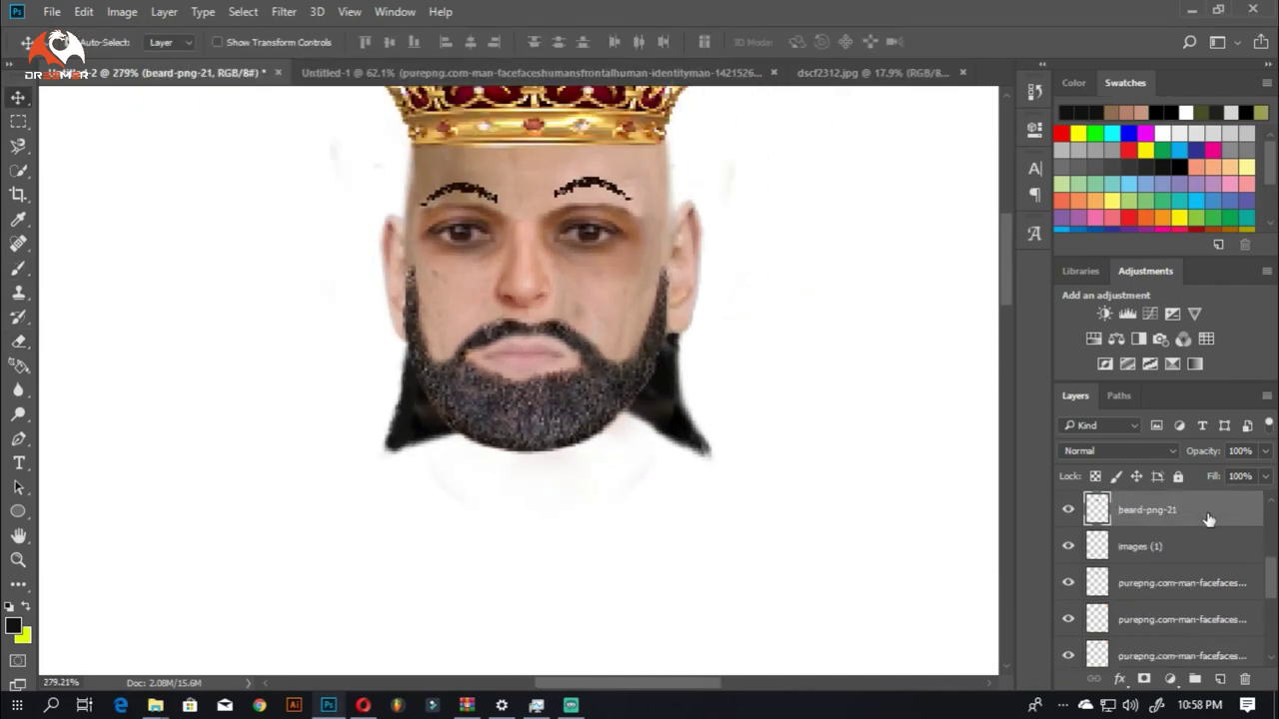
Step: Darken the beard with a curves adjustment and show the dscf2312 statue photo again
click(1127, 314)
drag(870, 340, 889, 346)
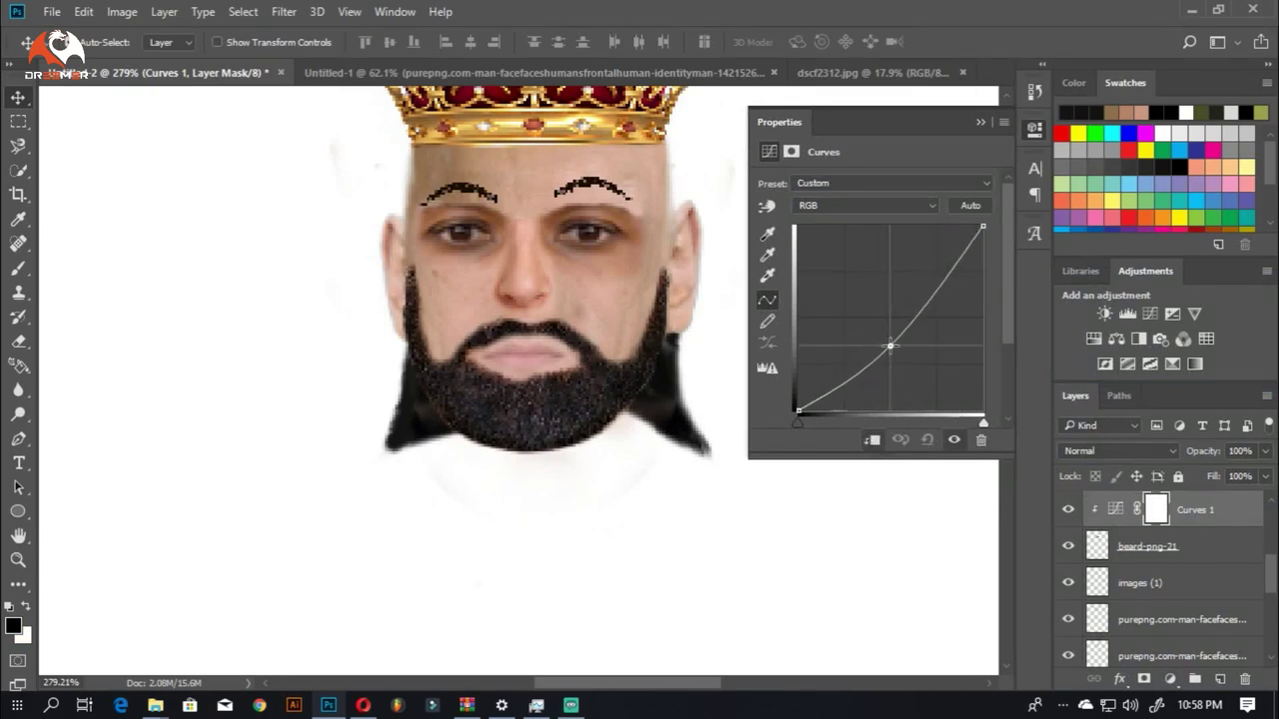
click(1033, 128)
scroll(702, 308, down, 3)
scroll(642, 316, up, 4)
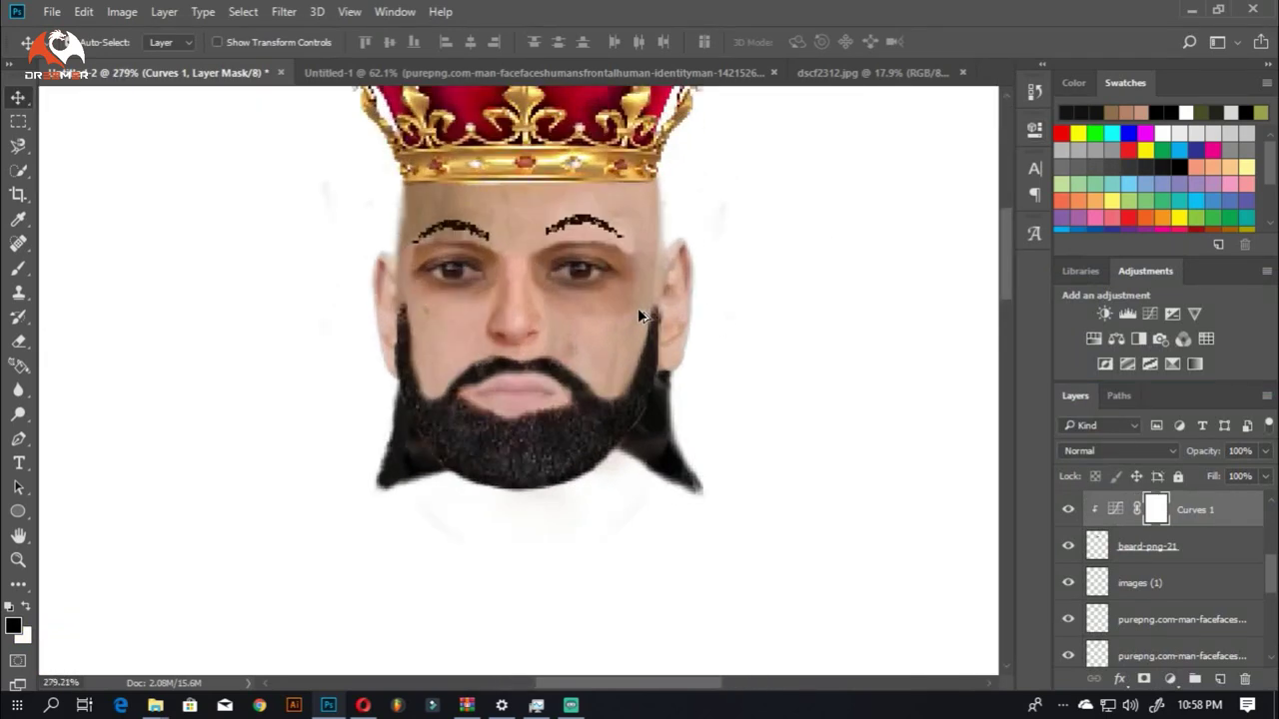
scroll(1159, 599, down, 3)
click(1068, 657)
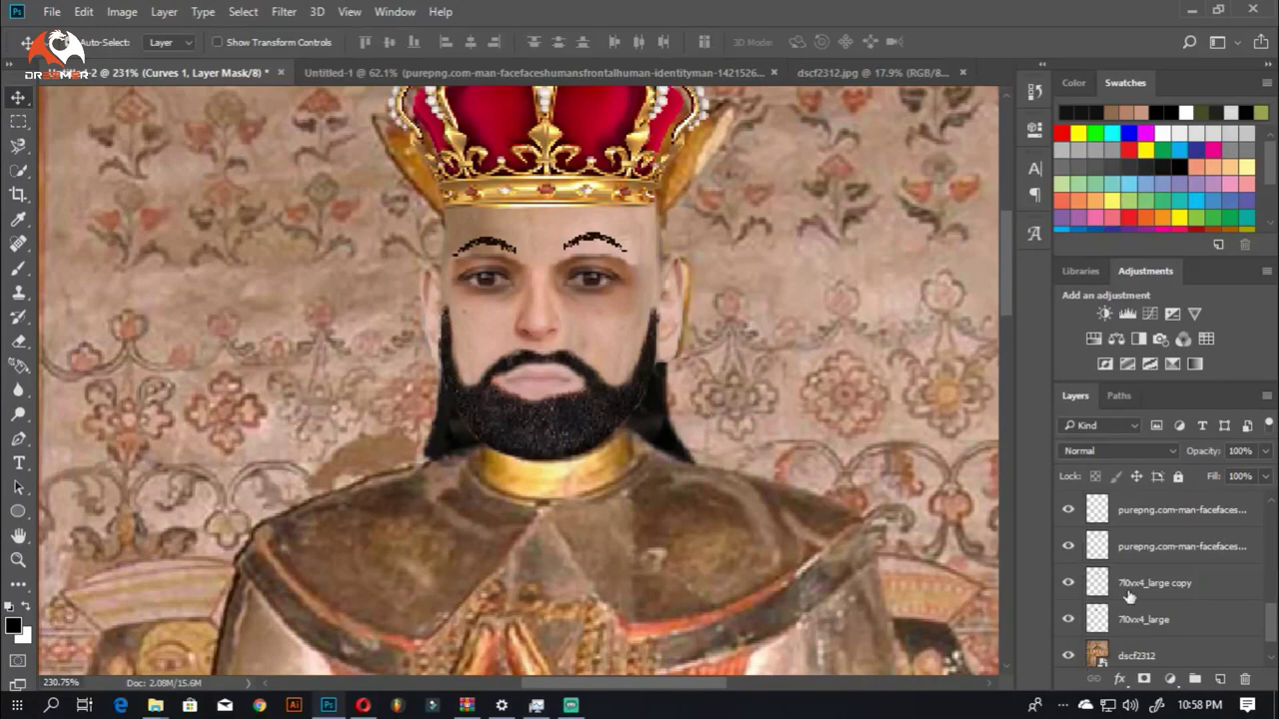
Step: Duplicate a face layer and hide the copy as a backup
click(656, 283)
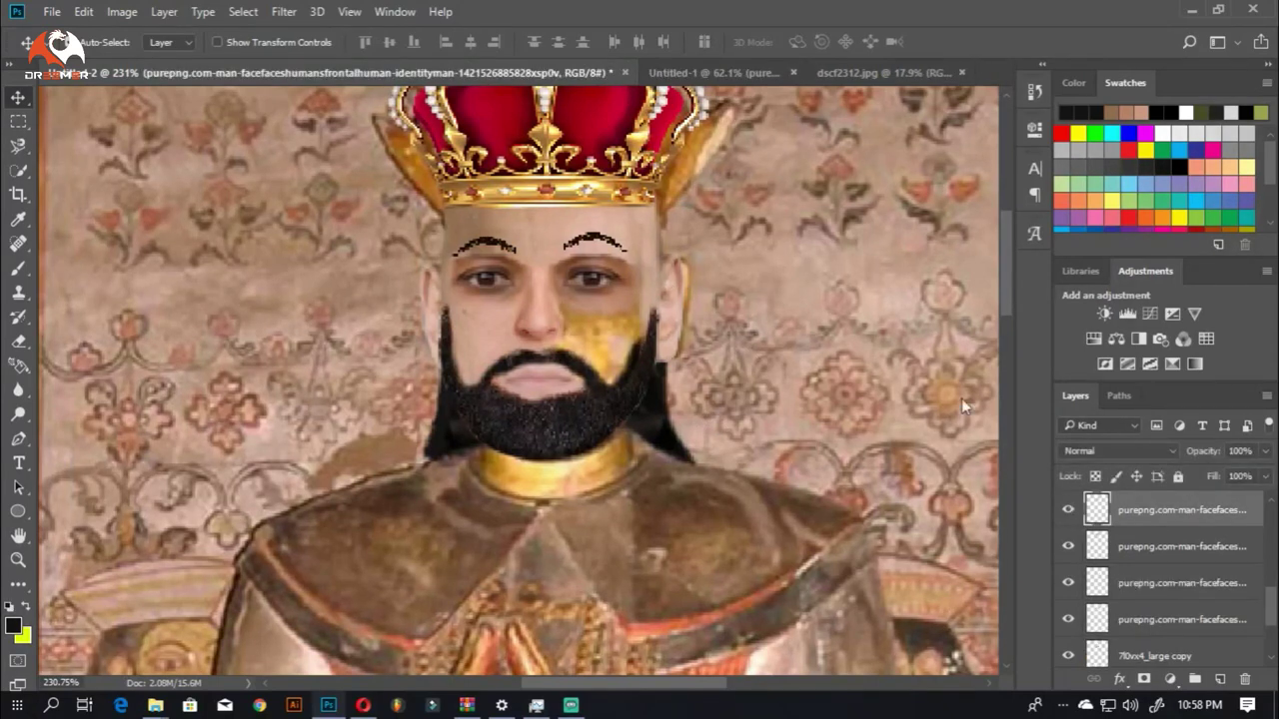
key(ctrl+j)
click(1068, 546)
scroll(545, 300, up, 1)
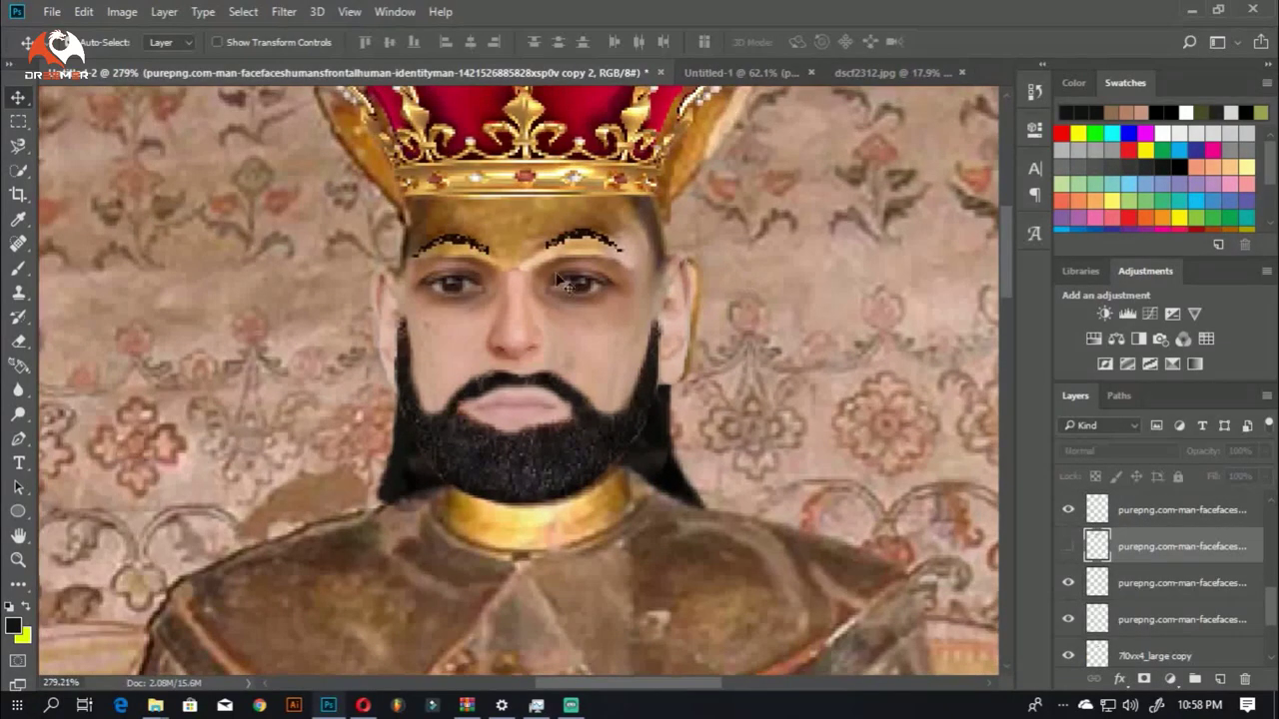
scroll(545, 300, up, 1)
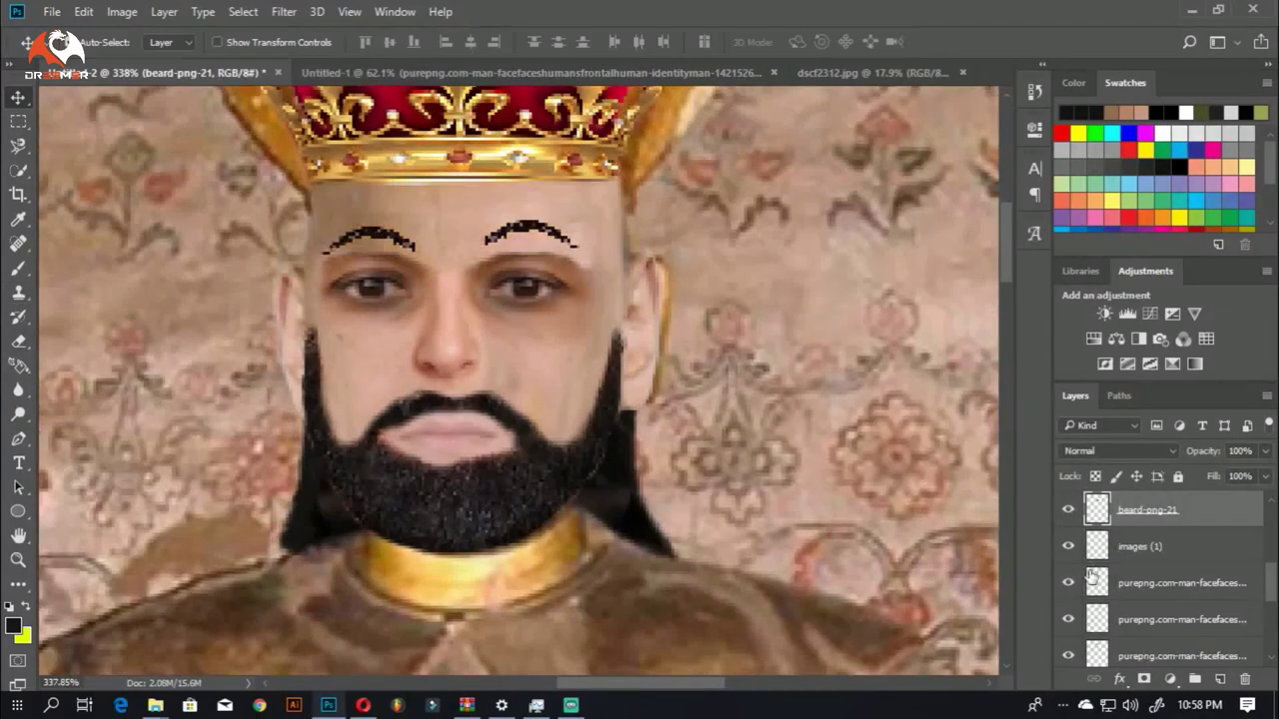
key(s)
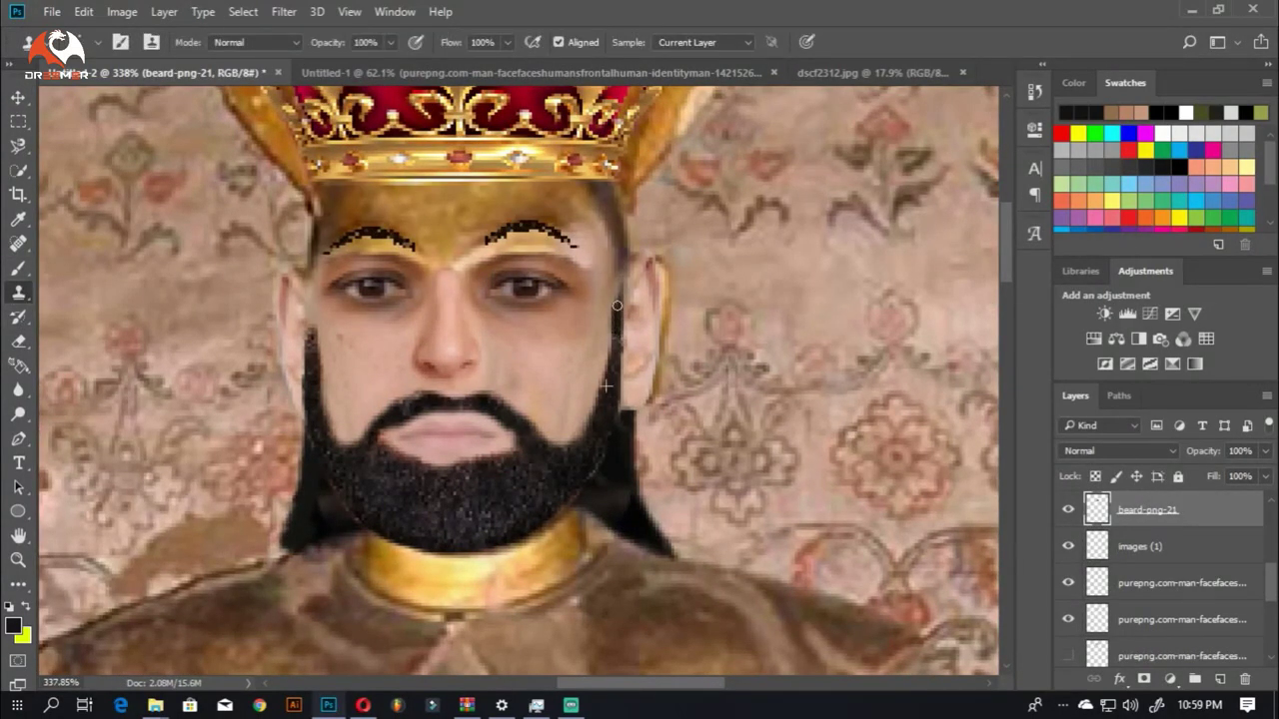
scroll(613, 431, up, 1)
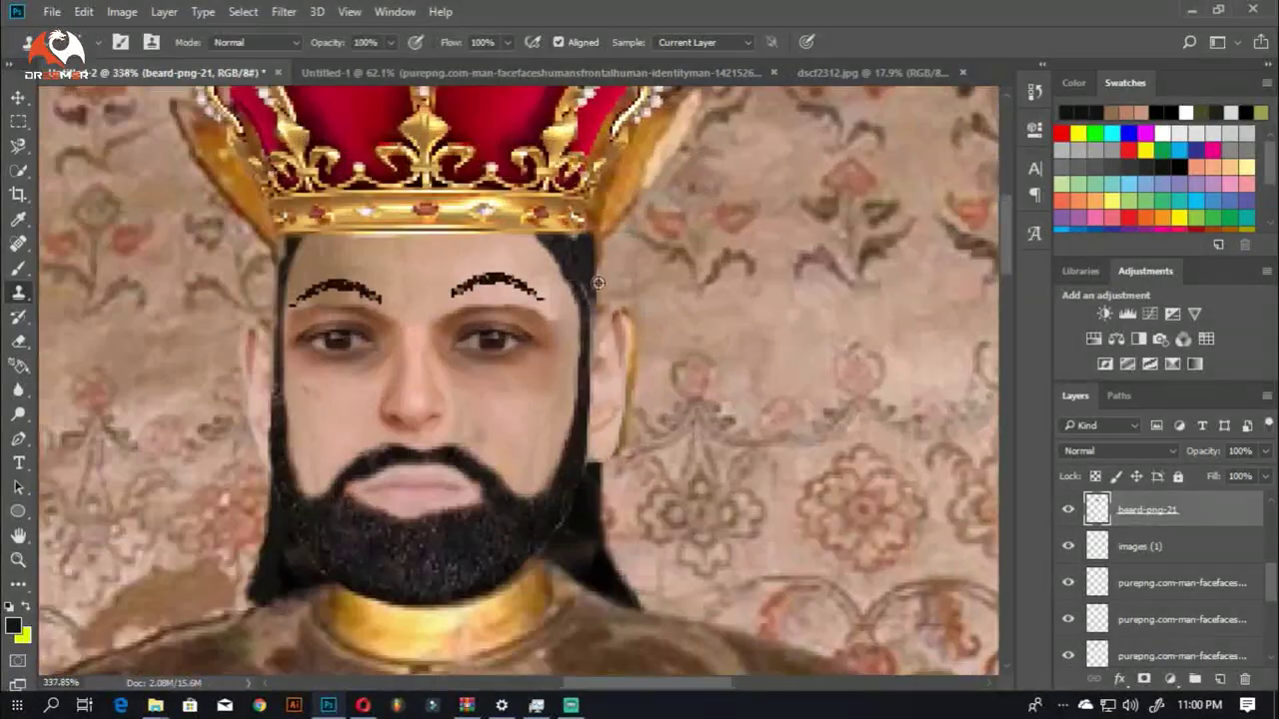
Step: Erase stray hair and beard edges beside the face
key(e)
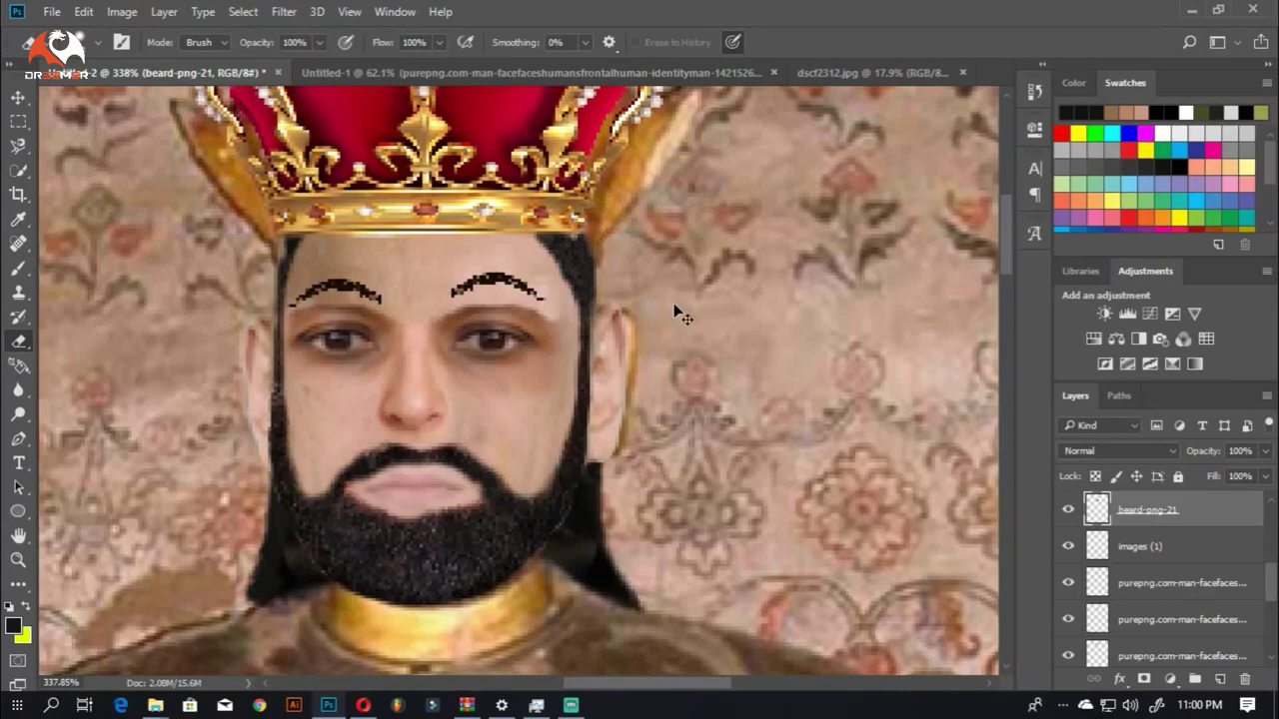
drag(616, 248, 610, 247)
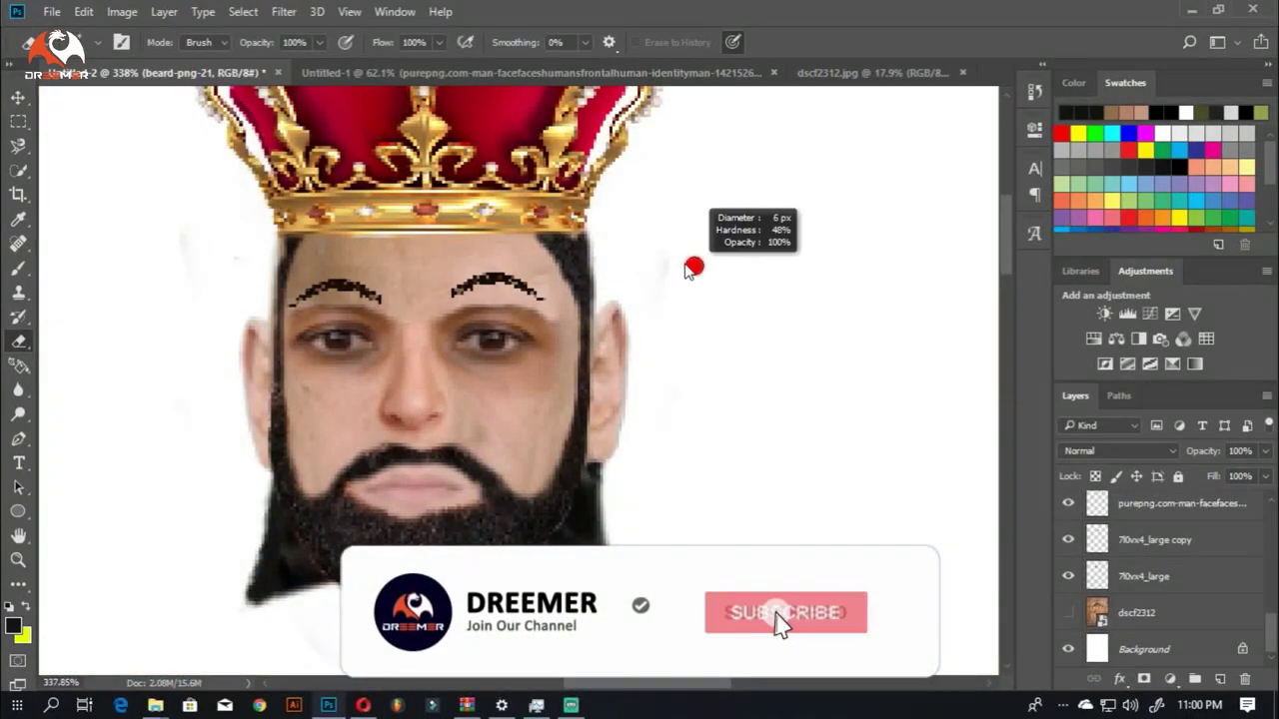
drag(484, 309, 563, 320)
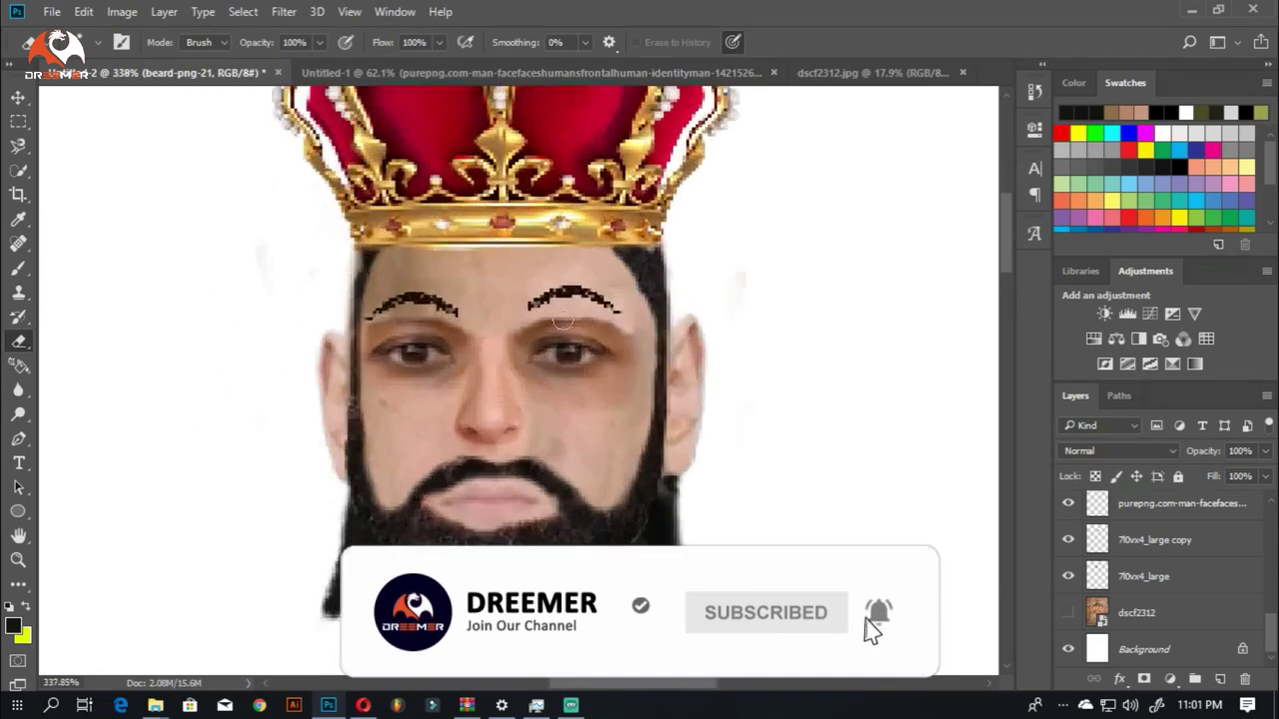
scroll(320, 294, up, 1)
key(s)
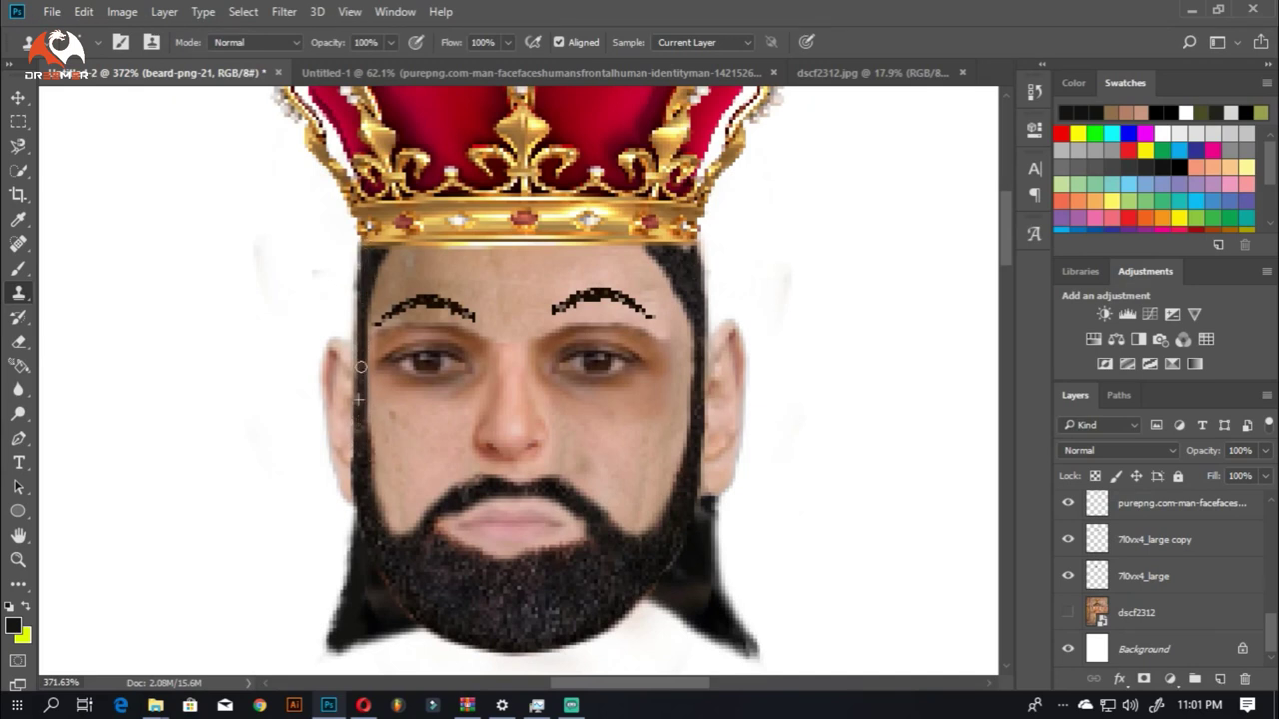
click(18, 340)
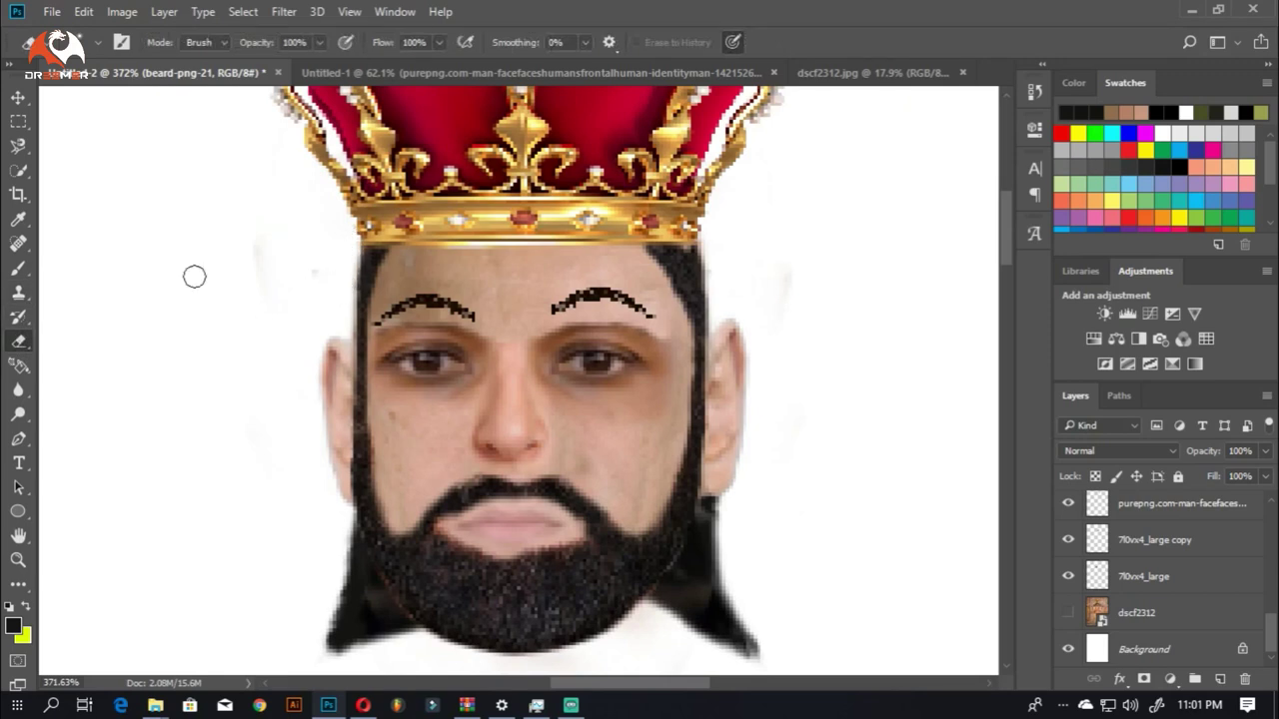
scroll(767, 337, down, 1)
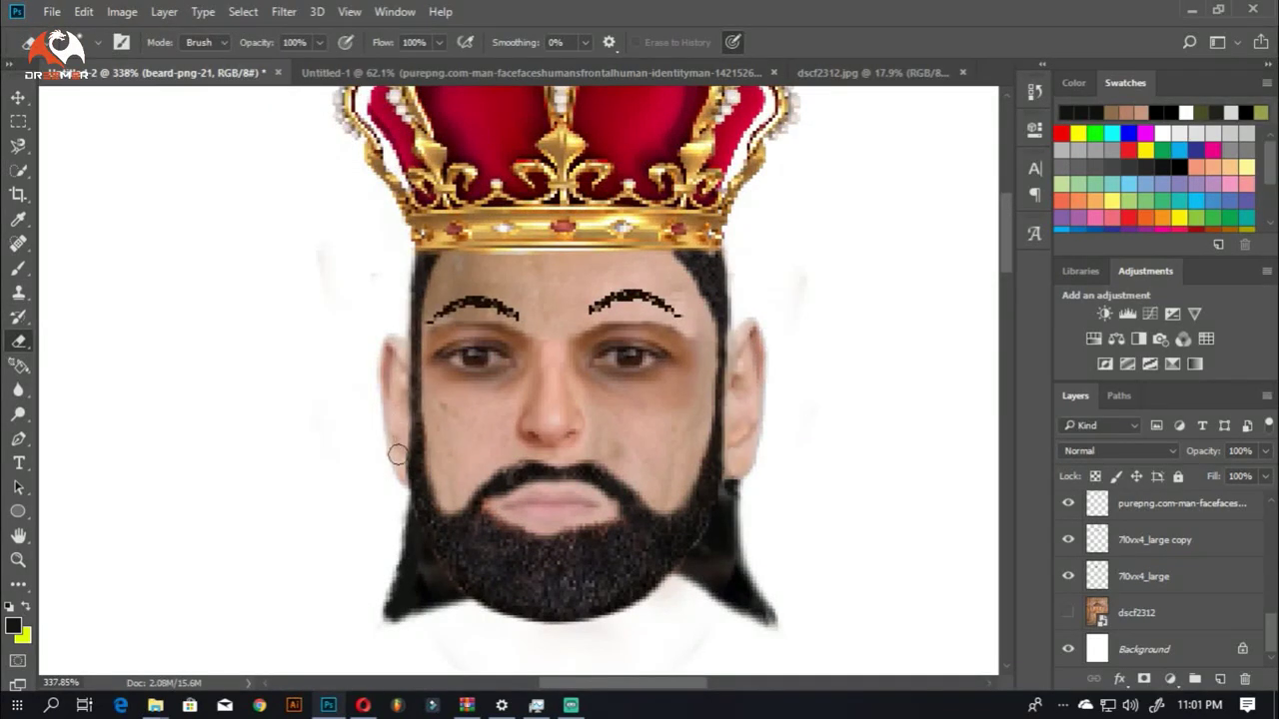
key(v)
scroll(469, 306, down, 2)
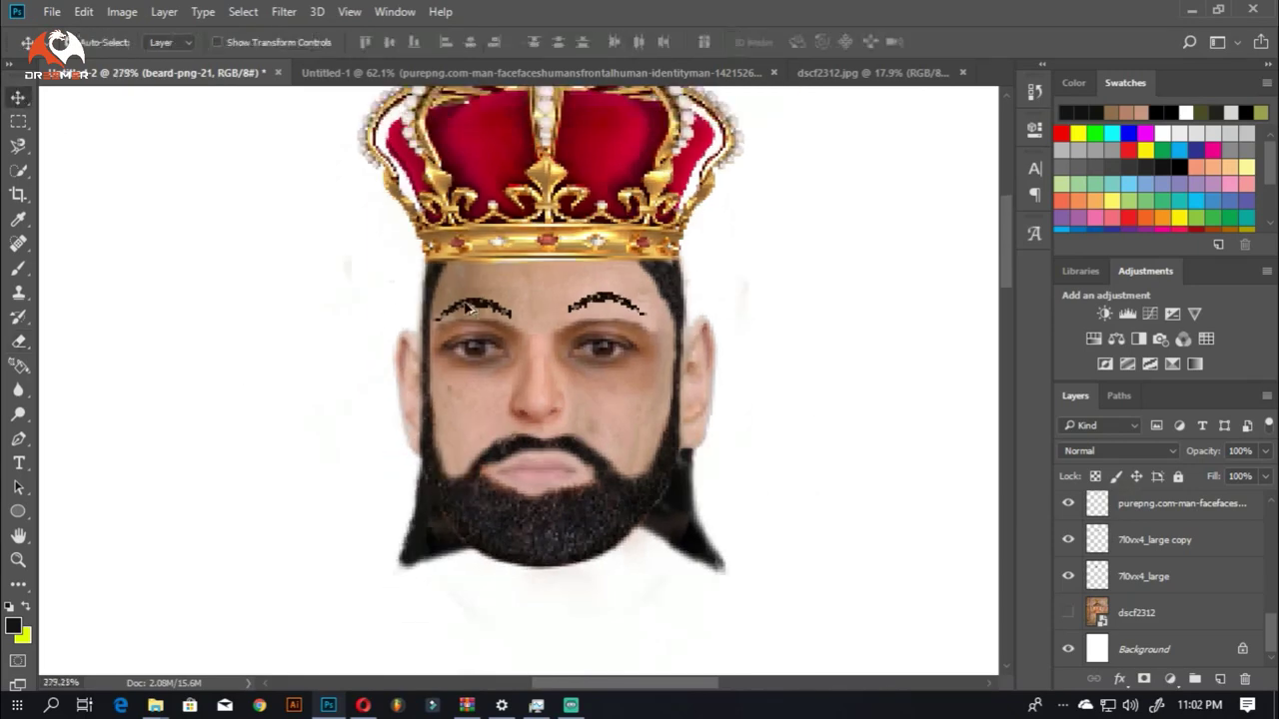
scroll(470, 305, down, 3)
Step: Show the temple background layer and toggle face layers to compare them
click(1067, 612)
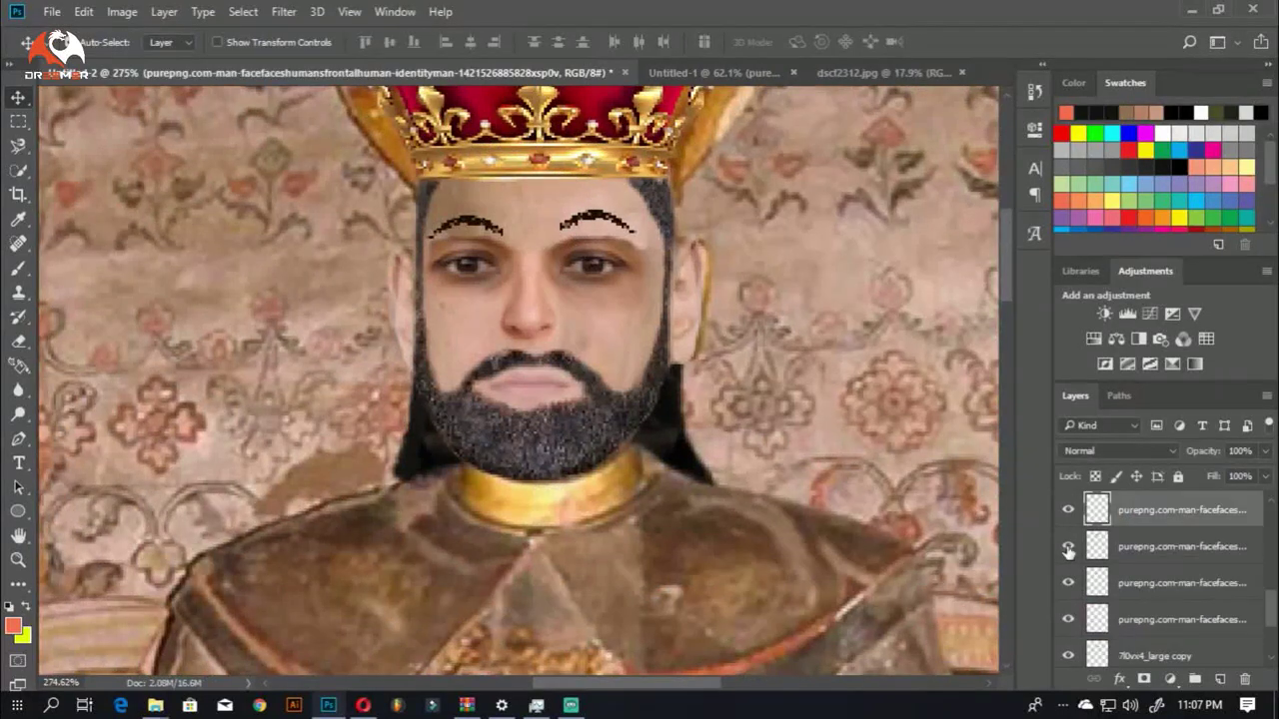
click(1067, 583)
click(1068, 582)
click(1068, 582)
click(1067, 582)
shift+click(1163, 589)
click(1068, 621)
click(1068, 620)
Step: Toggle the upper face layers on and off to check the blend
scroll(1139, 608, up, 3)
scroll(1138, 608, up, 1)
click(1068, 545)
click(1068, 545)
click(1068, 510)
Step: Select the images (1) copy layer and make the nose and eyebrow layers visible
click(1068, 510)
scroll(1067, 511, up, 1)
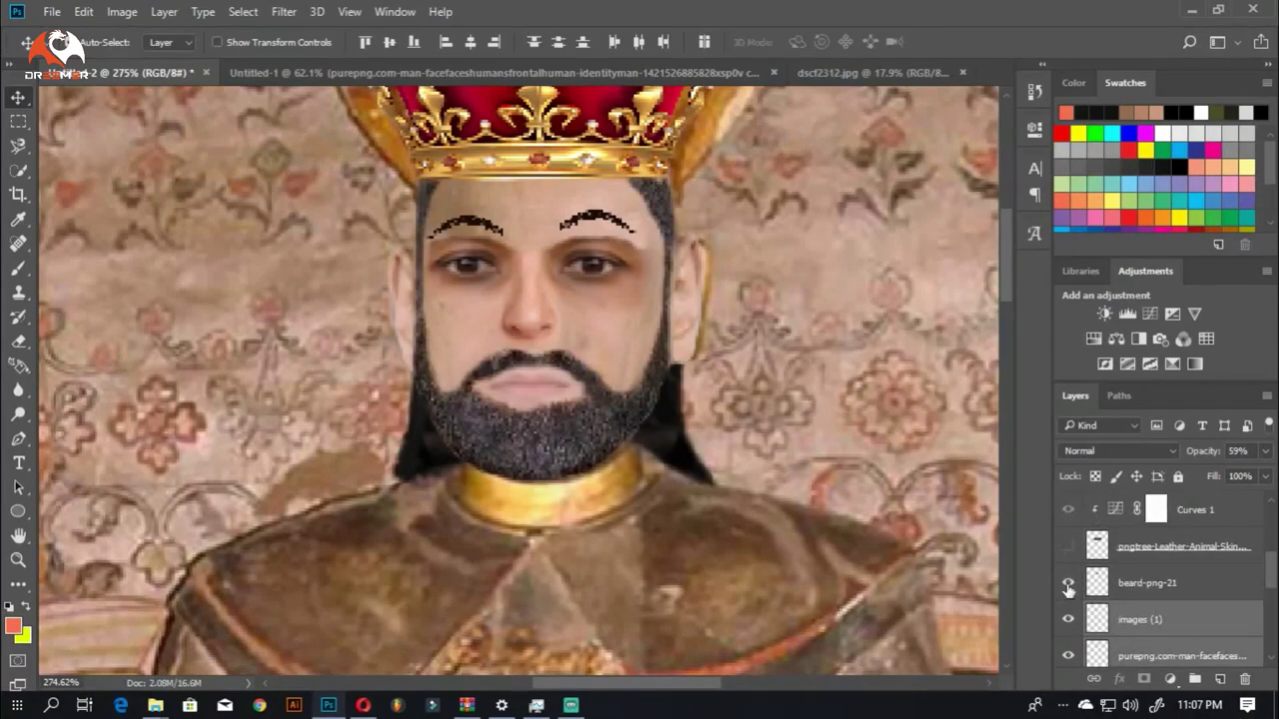
scroll(1068, 511, up, 2)
click(1068, 545)
click(1067, 546)
click(1068, 509)
click(1068, 509)
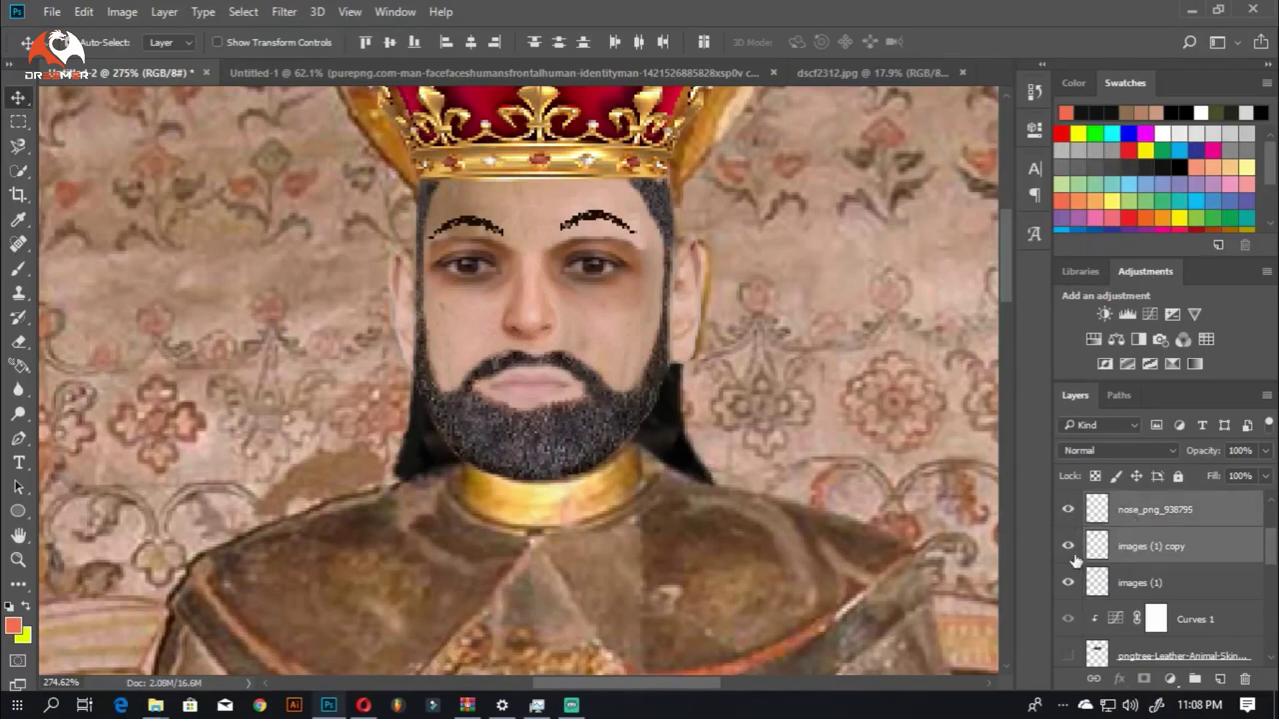
scroll(1070, 559, up, 2)
click(1068, 546)
click(1068, 546)
click(1071, 530)
click(1071, 530)
scroll(1071, 526, down, 3)
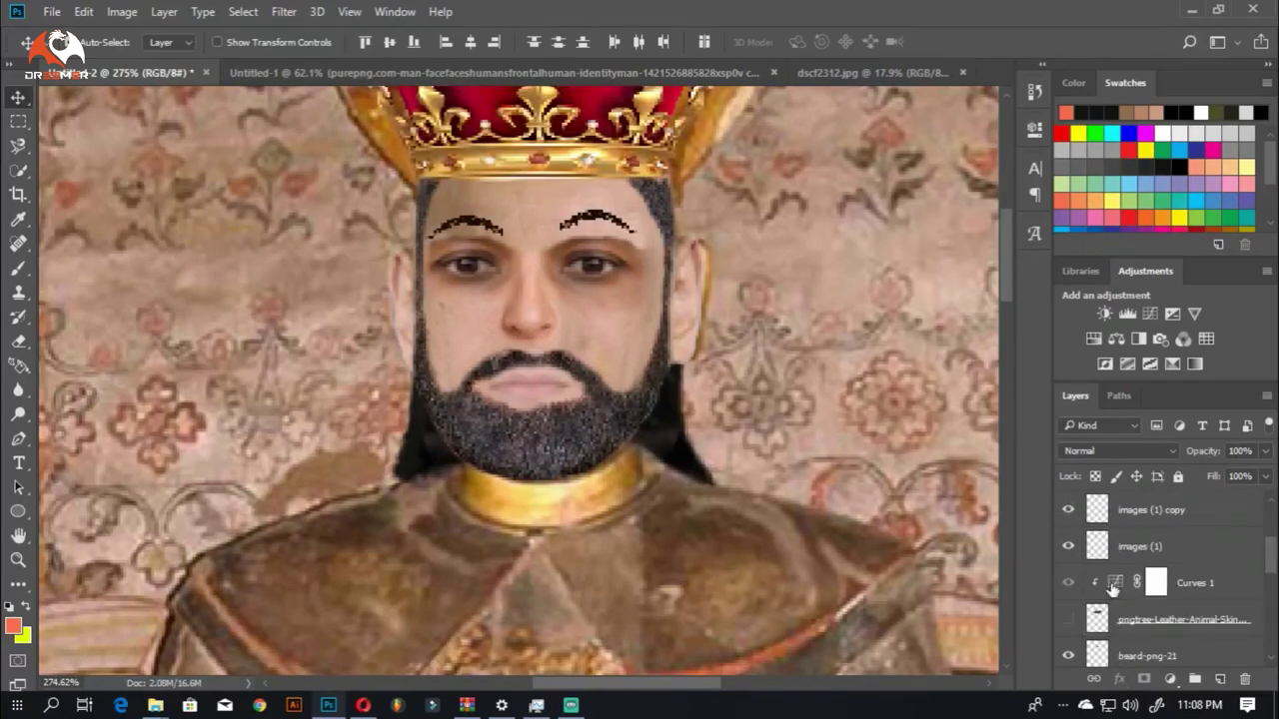
Step: Restack Group 1 and add a Curves adjustment clipped to it, pulled down to darken the face
mouse_move(1121, 512)
mouse_down()
mouse_move(1121, 592)
mouse_move(1081, 577)
mouse_up()
click(1170, 679)
click(1110, 389)
mouse_move(898, 310)
mouse_down()
mouse_move(898, 337)
mouse_move(943, 288)
mouse_move(901, 317)
mouse_up()
click(872, 439)
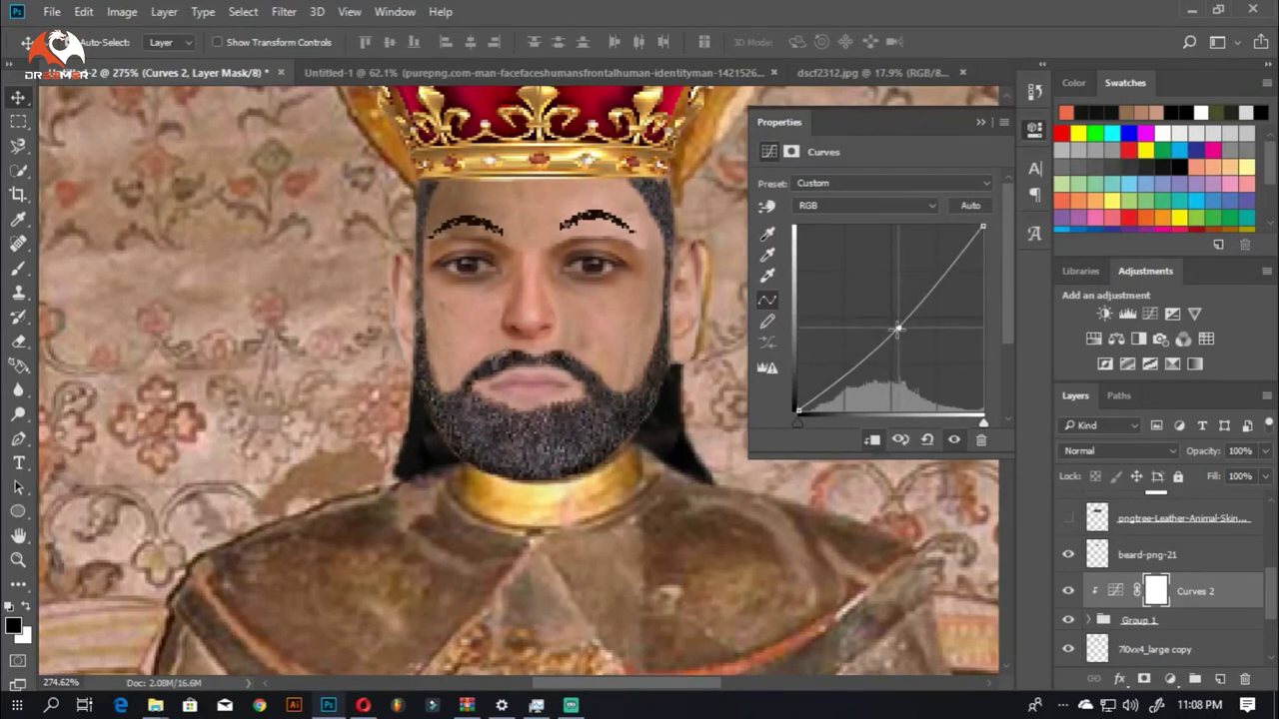
click(980, 121)
scroll(1158, 559, up, 3)
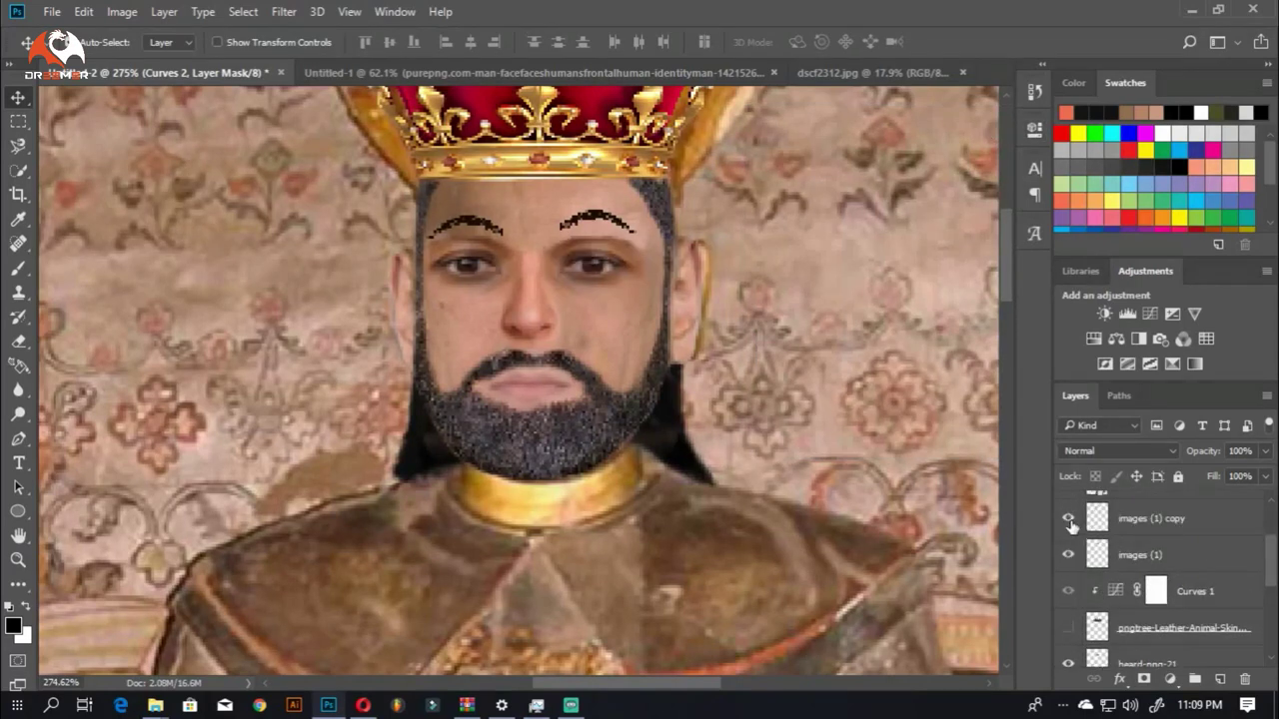
Step: Move the images (1) and images (1) copy layers under Curves 2
click(1148, 518)
shift+click(1148, 554)
drag(1148, 554, 1116, 581)
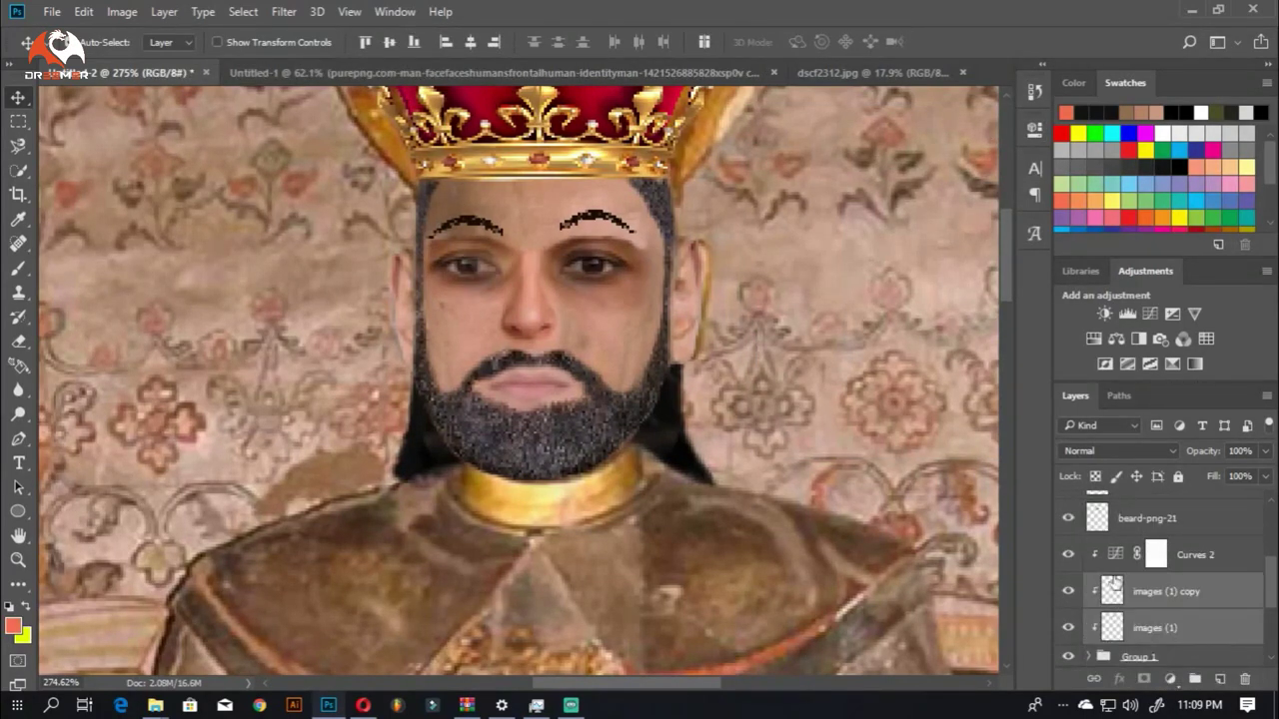
scroll(487, 205, up, 3)
Step: Trim the new face's edges with a much smaller Eraser brush
key(e)
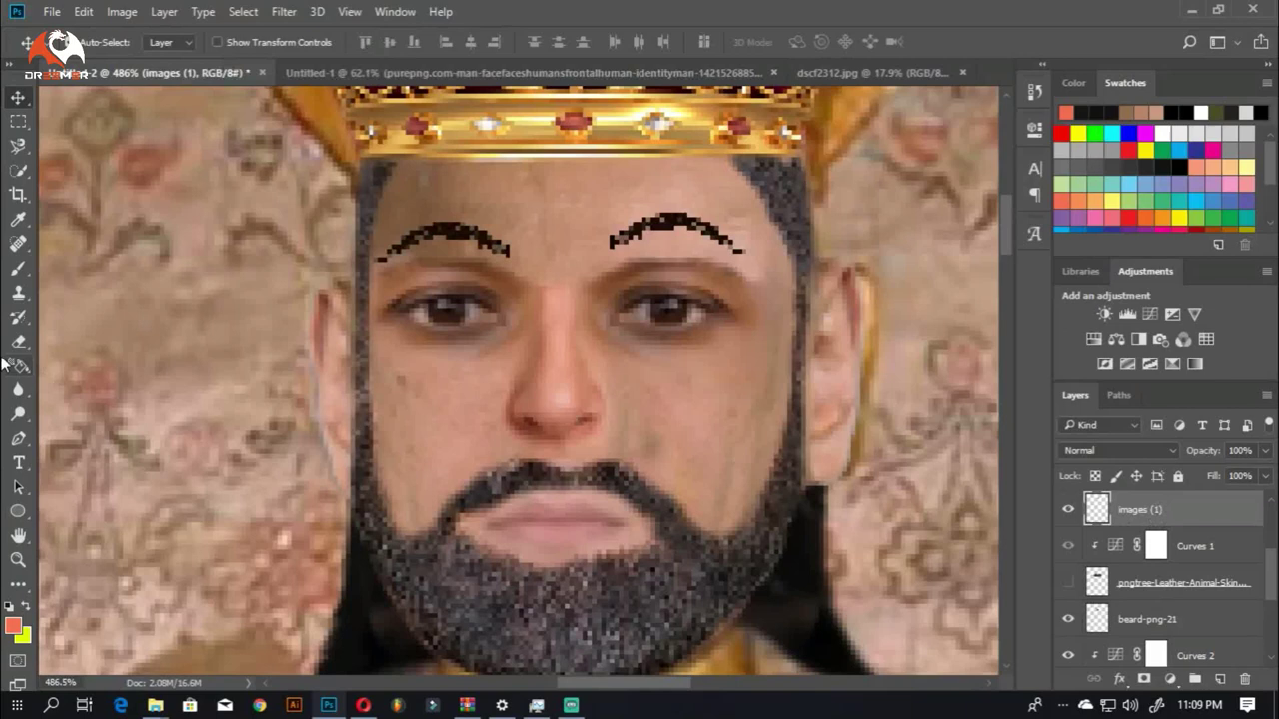
right_click(605, 265)
drag(669, 251, 619, 264)
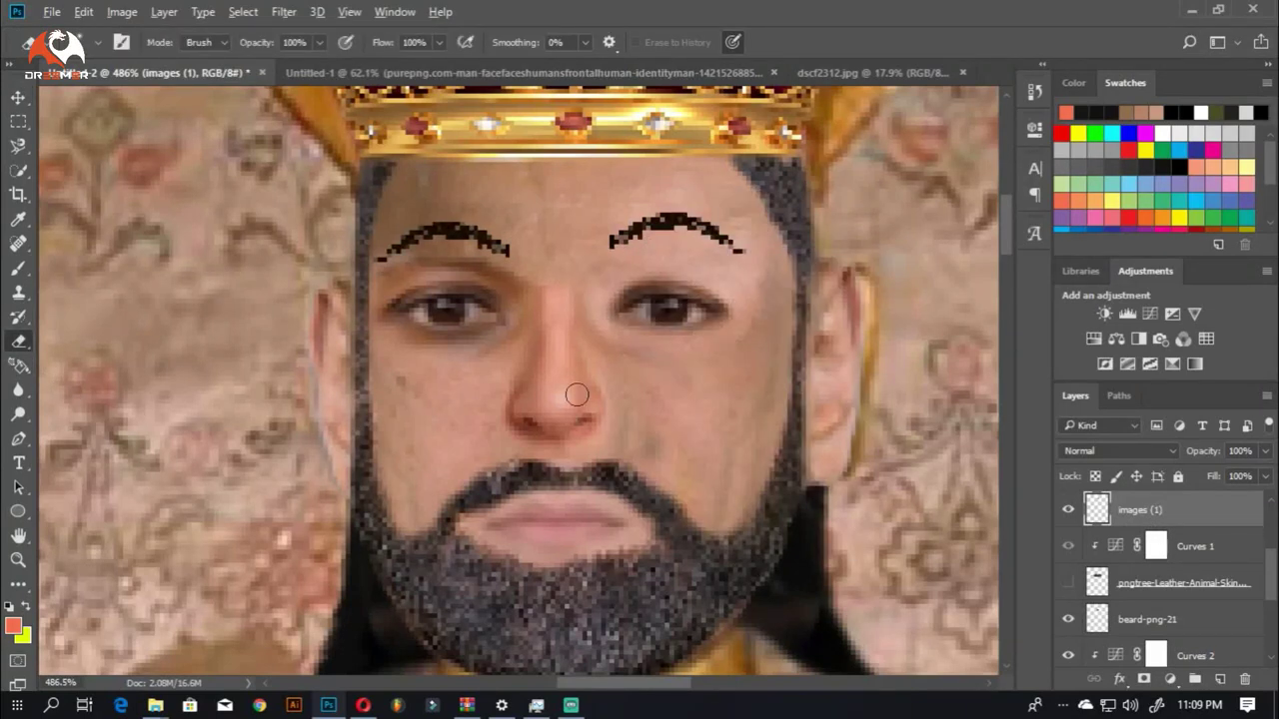
scroll(568, 385, down, 2)
scroll(553, 317, up, 2)
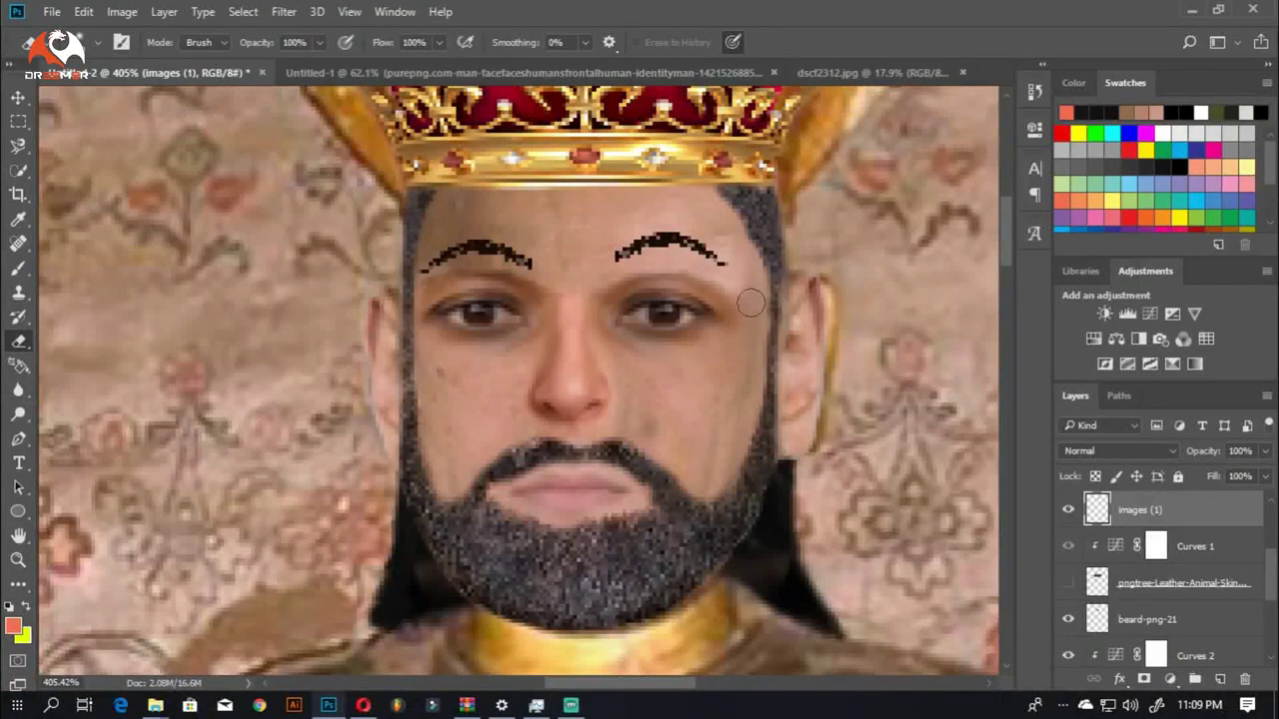
Step: Duplicate the images (1) face layer and group both face layers into Group 2
key(ctrl+j)
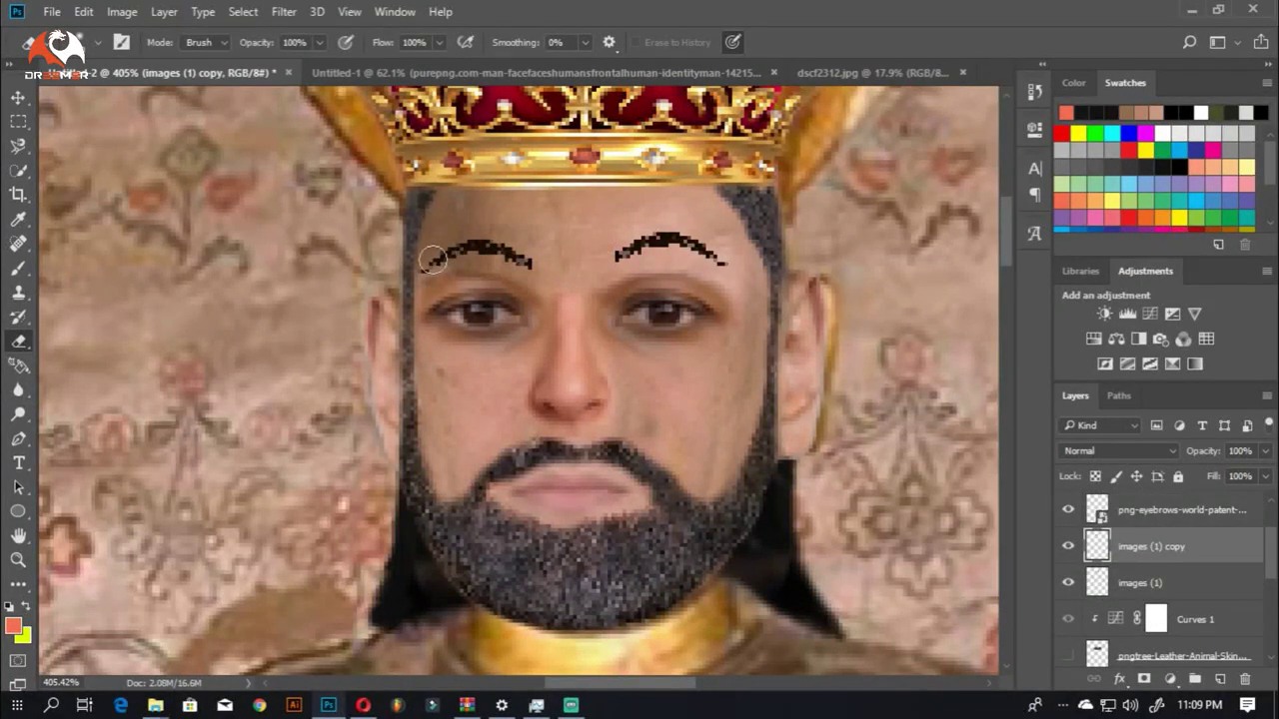
scroll(703, 407, down, 3)
scroll(703, 407, down, 2)
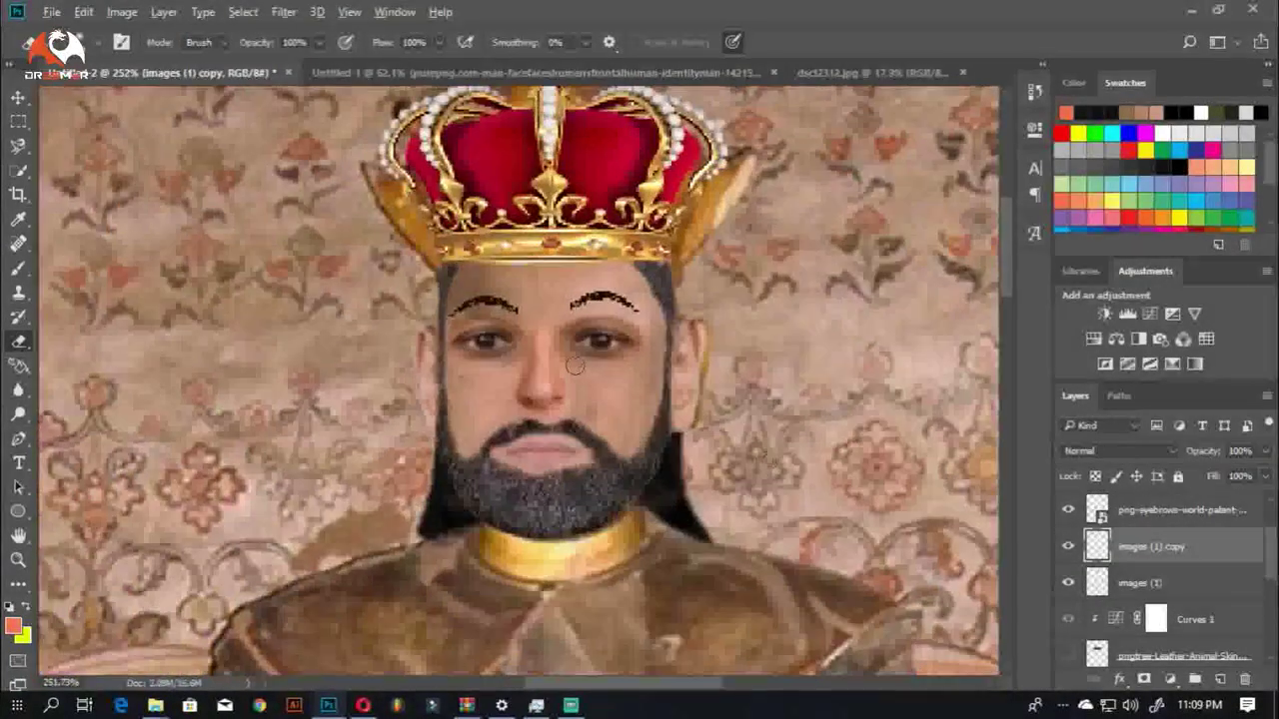
scroll(599, 380, up, 2)
shift+click(1155, 620)
key(ctrl+g)
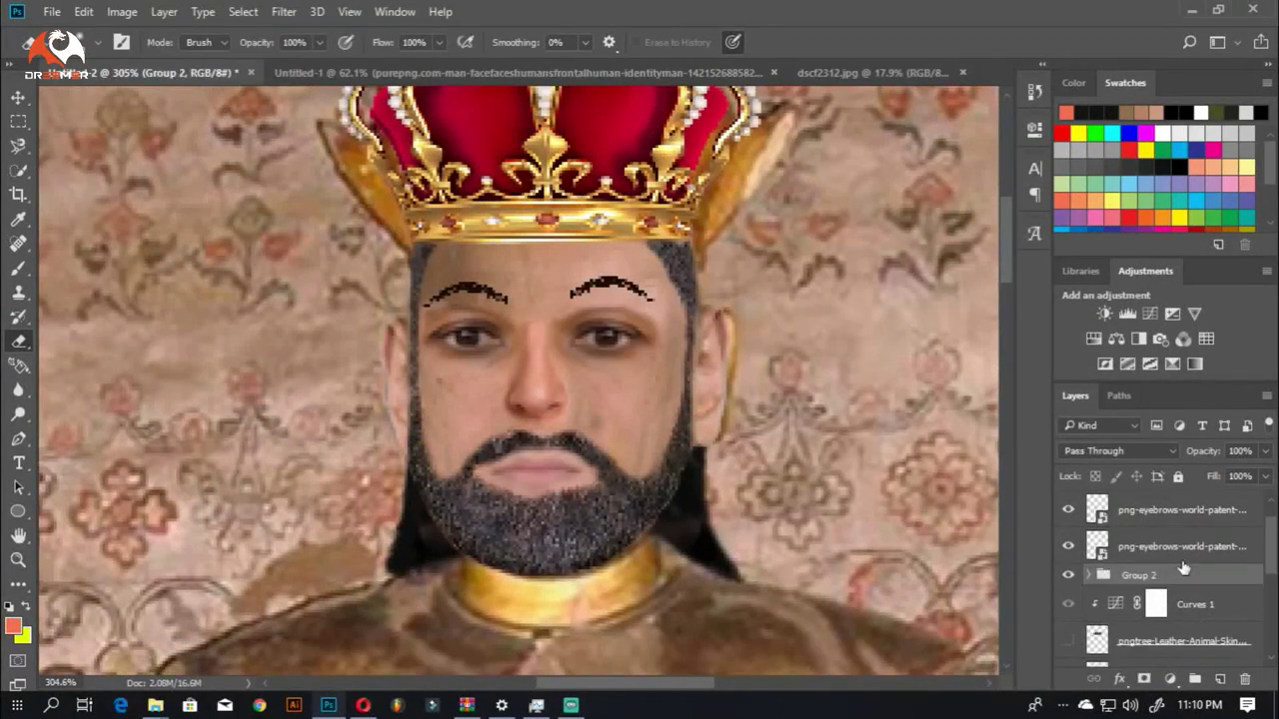
Step: Add a Curves 3 adjustment above Group 2 to tweak the face tone
click(1170, 679)
click(1100, 381)
mouse_move(883, 324)
mouse_down()
mouse_move(896, 295)
mouse_move(871, 319)
mouse_move(882, 309)
mouse_move(892, 329)
mouse_move(885, 317)
mouse_up()
click(980, 121)
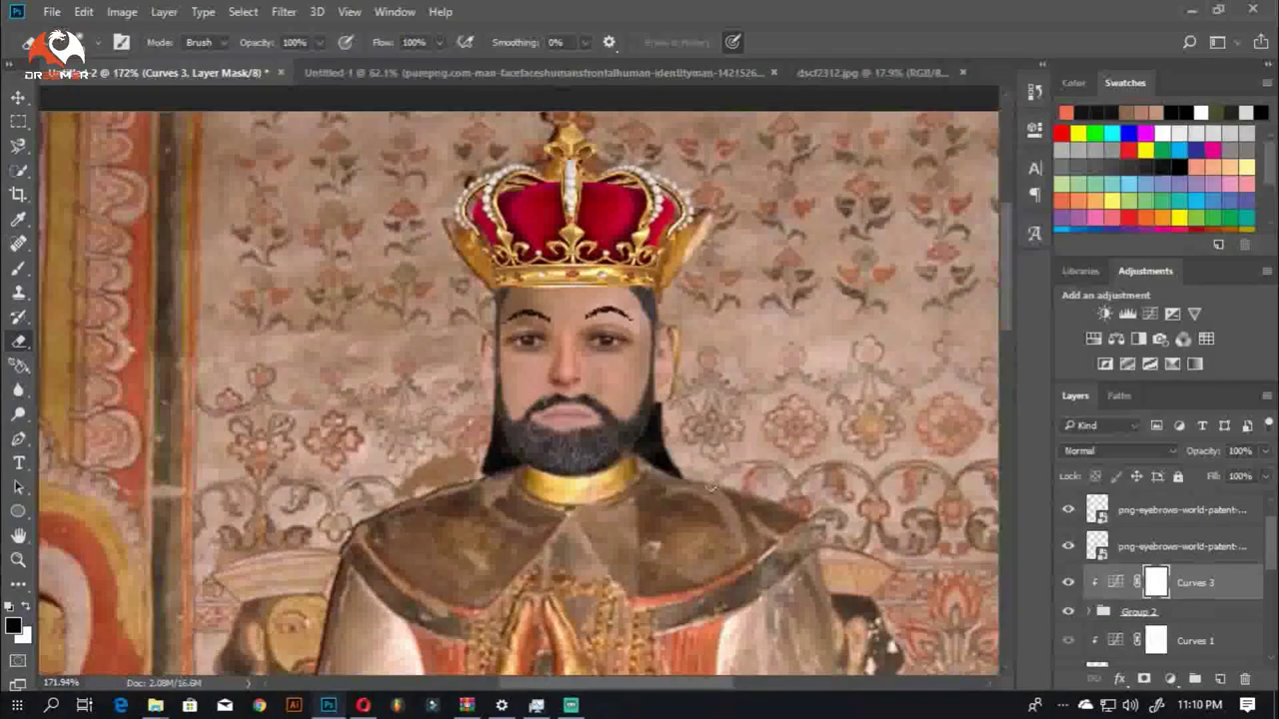
scroll(500, 350, down, 3)
scroll(499, 350, up, 4)
Step: Select the images (1) copy layer inside Group 2 and switch to the Dodge tool
click(1146, 616)
click(879, 486)
key(Return)
click(1089, 612)
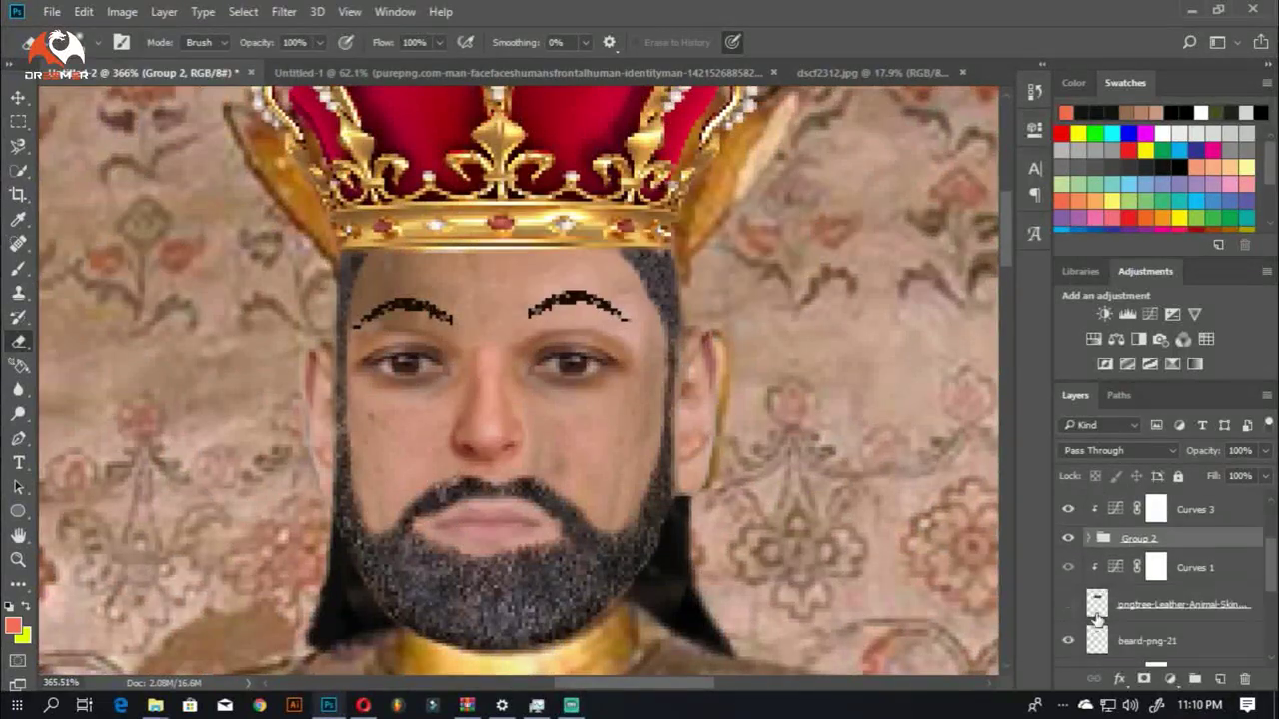
click(1155, 604)
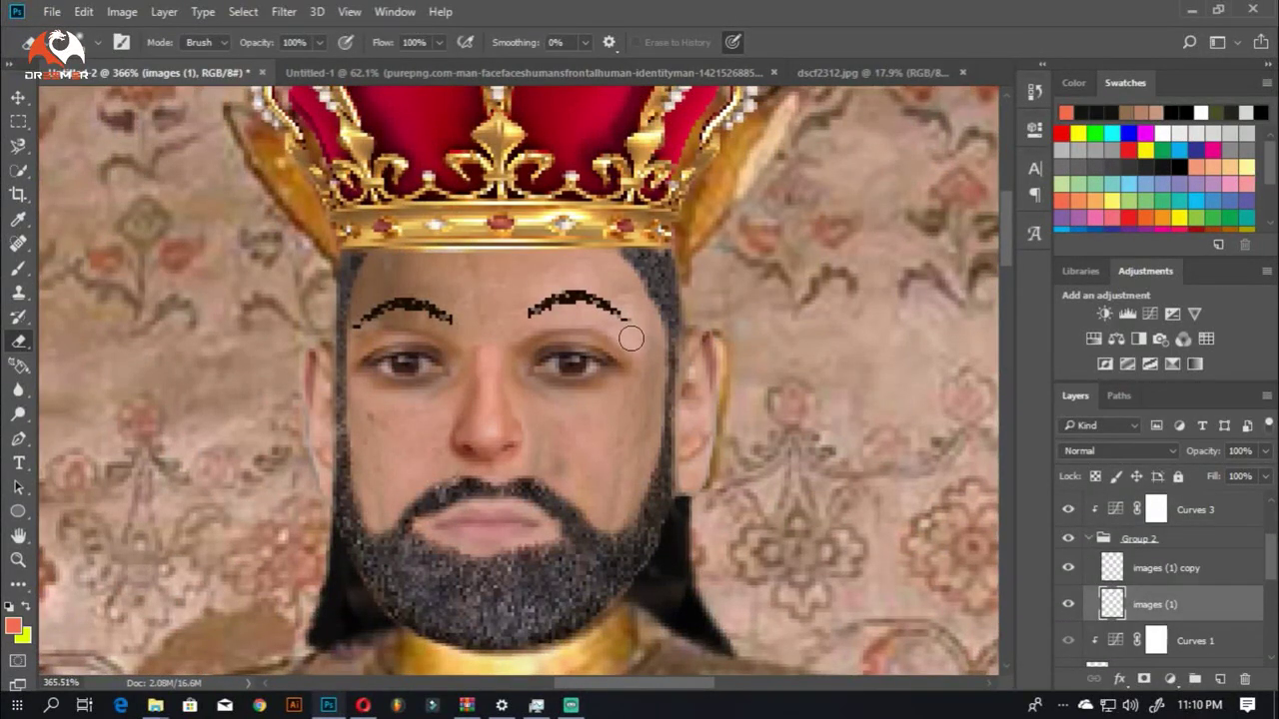
key(alt+bracketright)
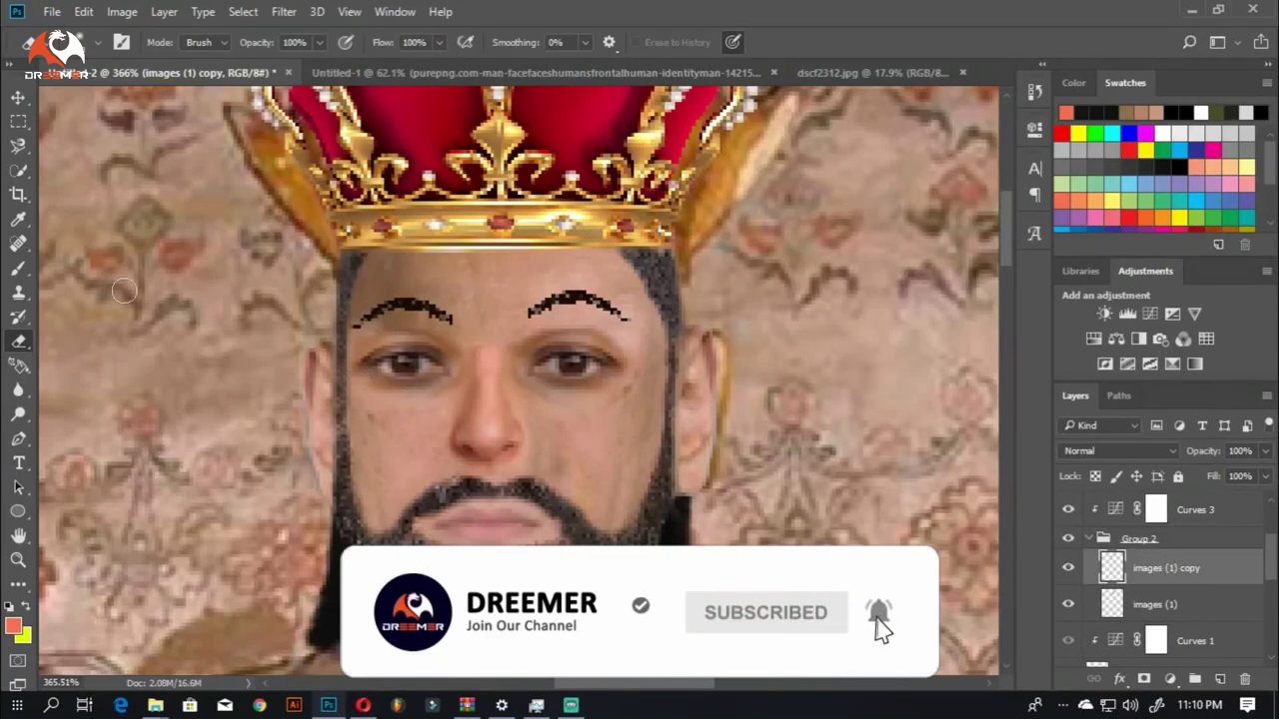
click(18, 267)
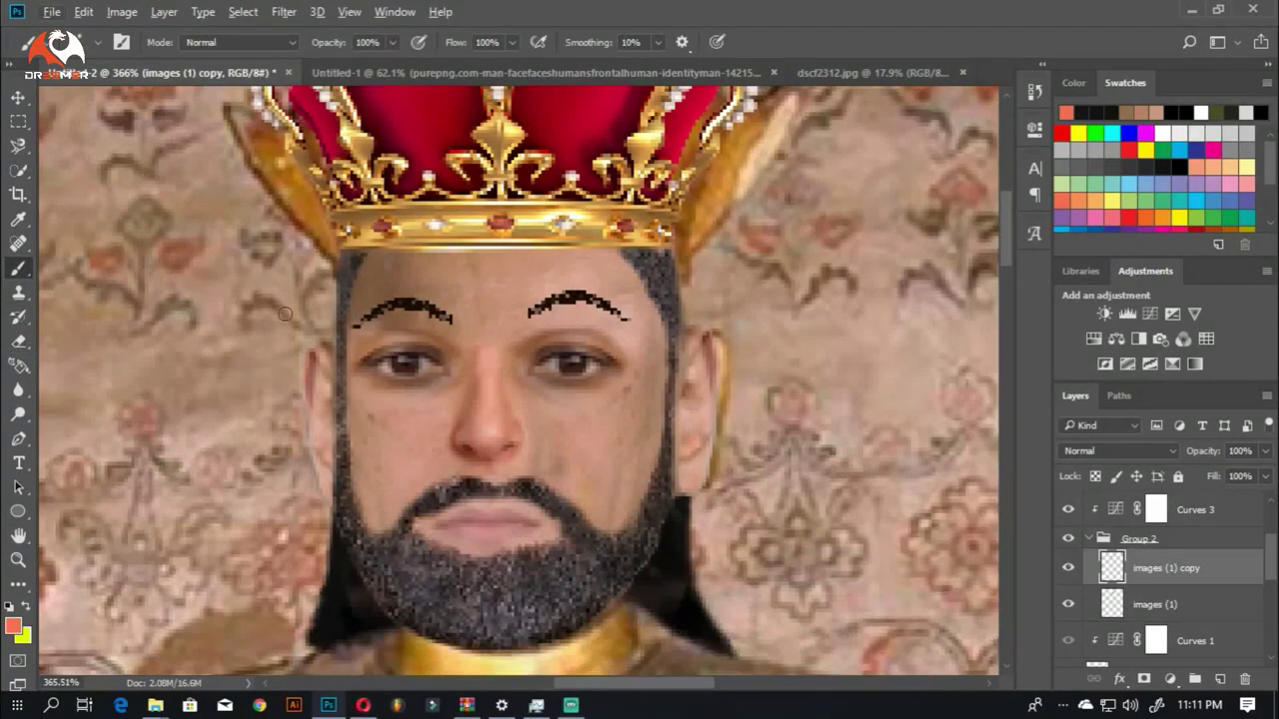
right_click(18, 410)
click(100, 437)
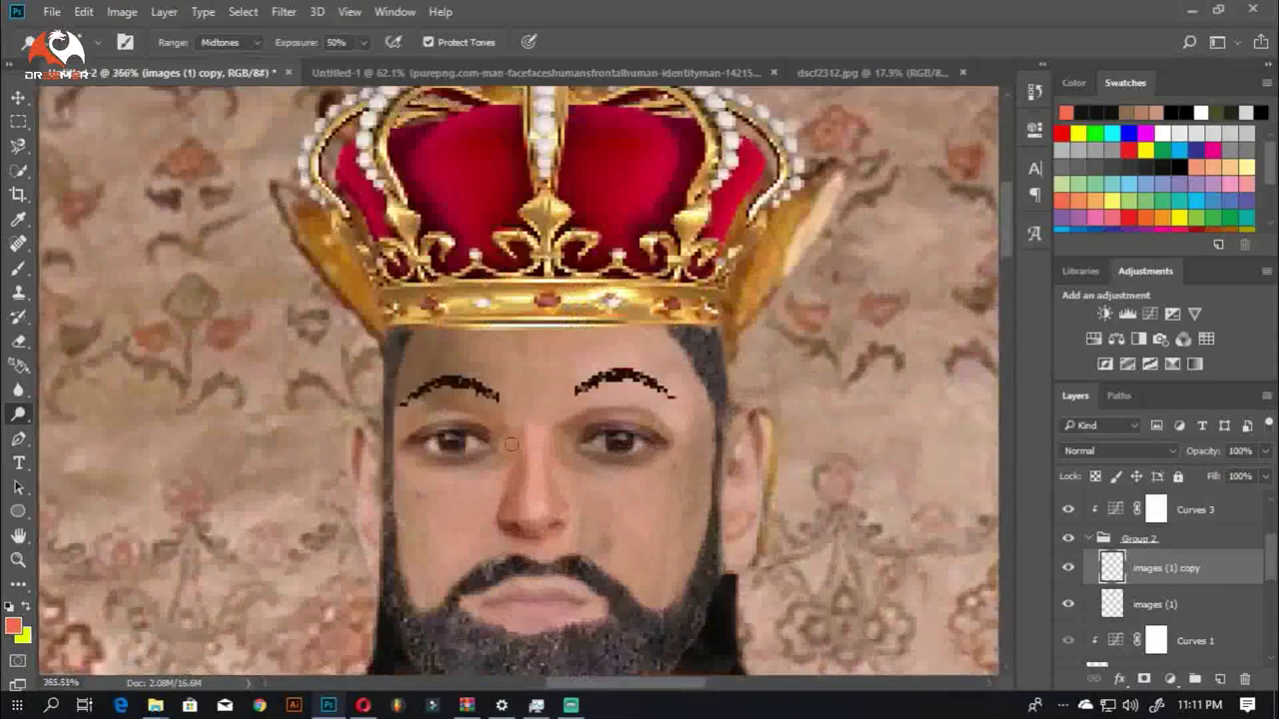
Step: In Untitled-3, shift the painted king right and place an original statue copy to its left
key(ctrl+0)
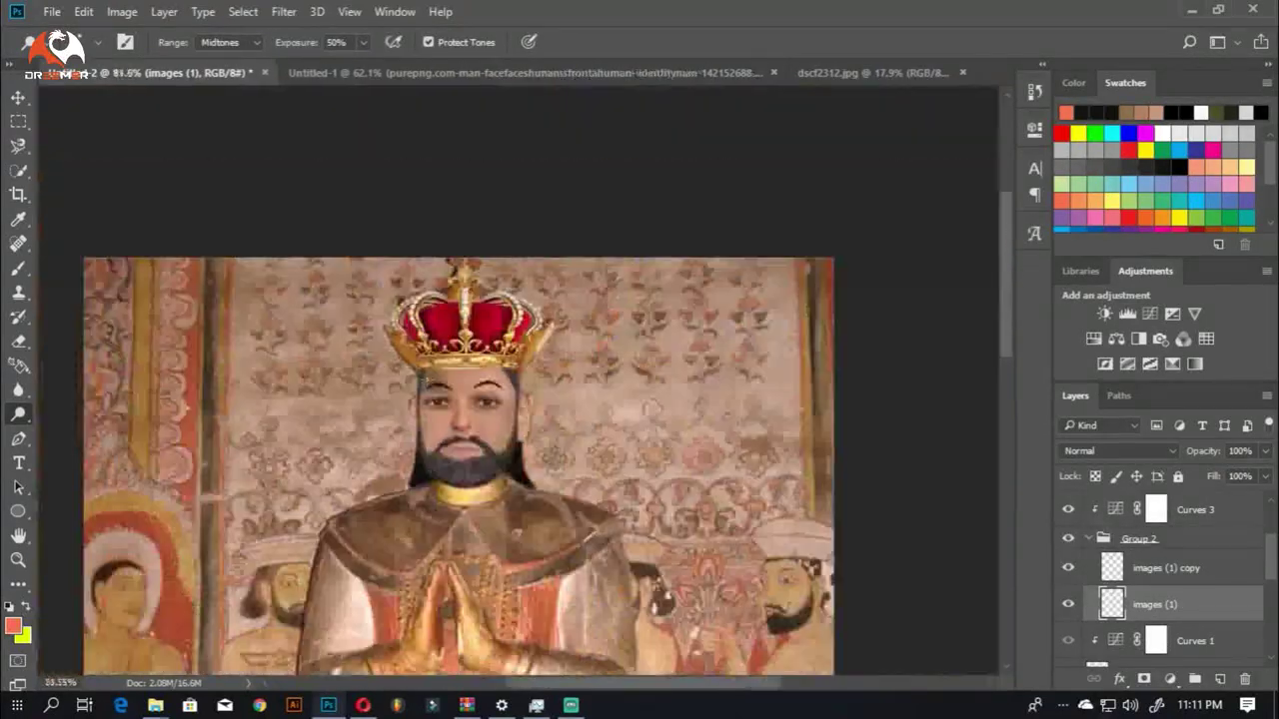
key(v)
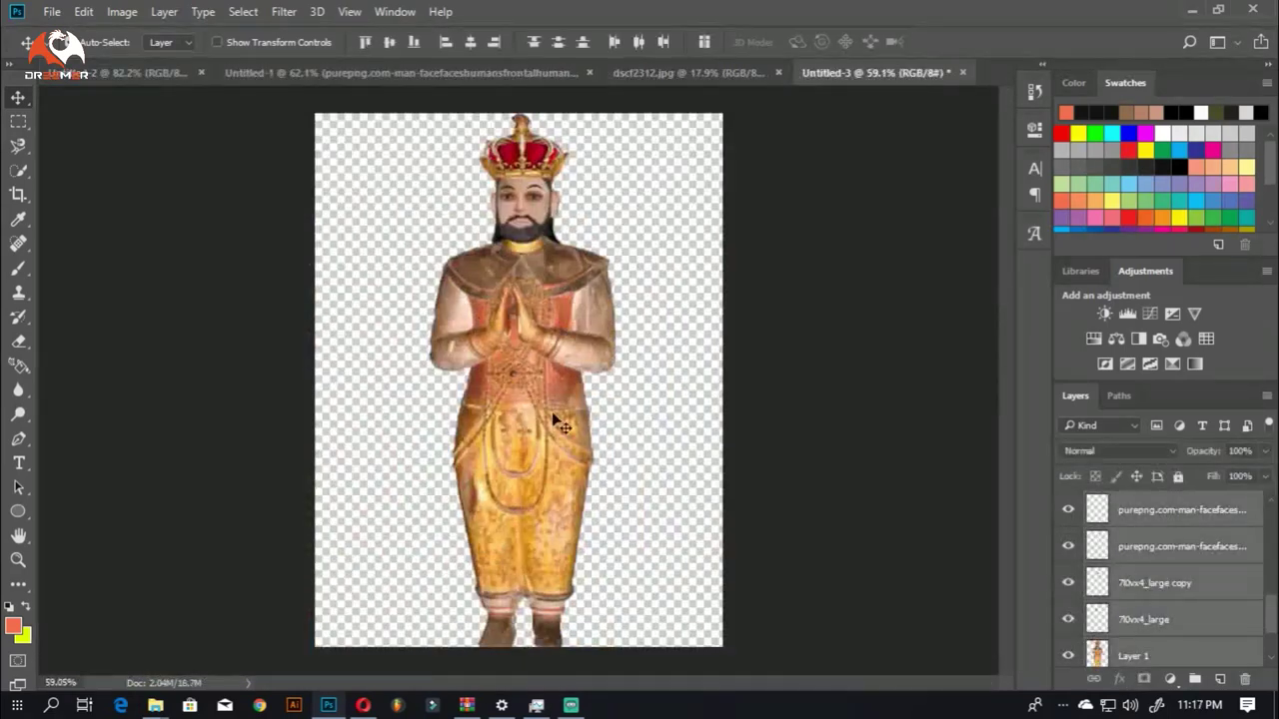
drag(461, 411, 632, 411)
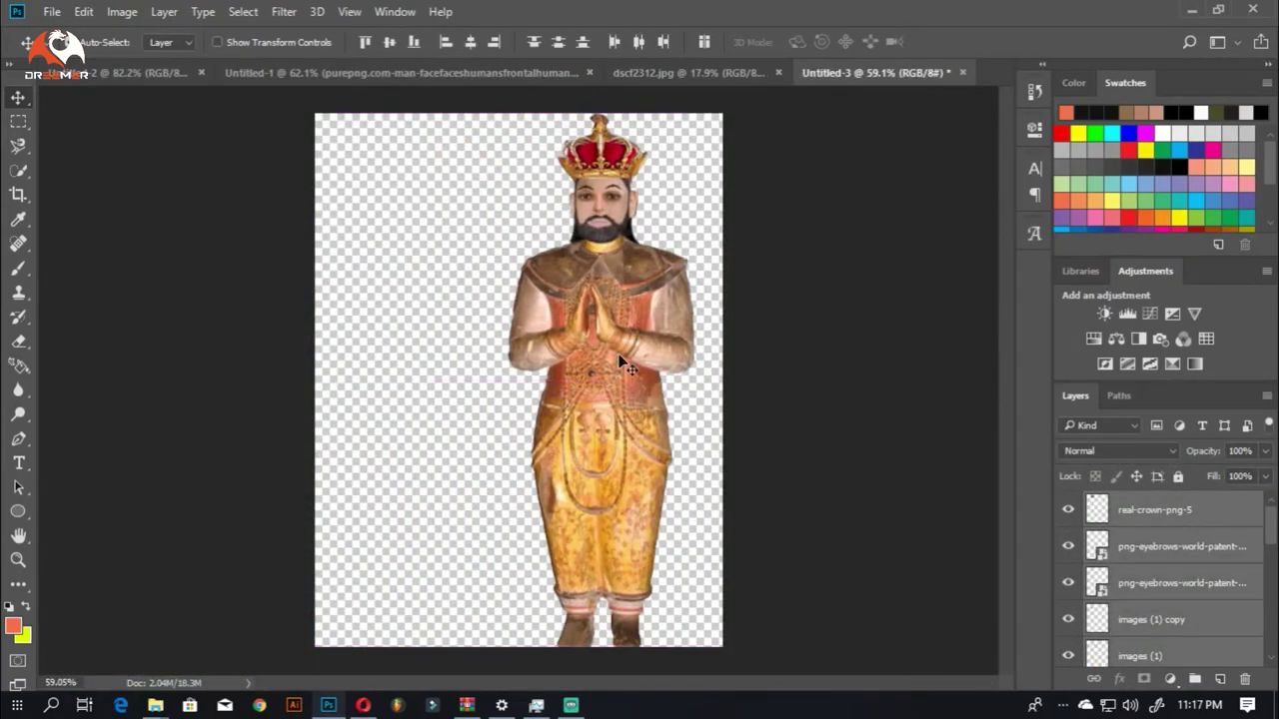
drag(668, 515, 470, 480)
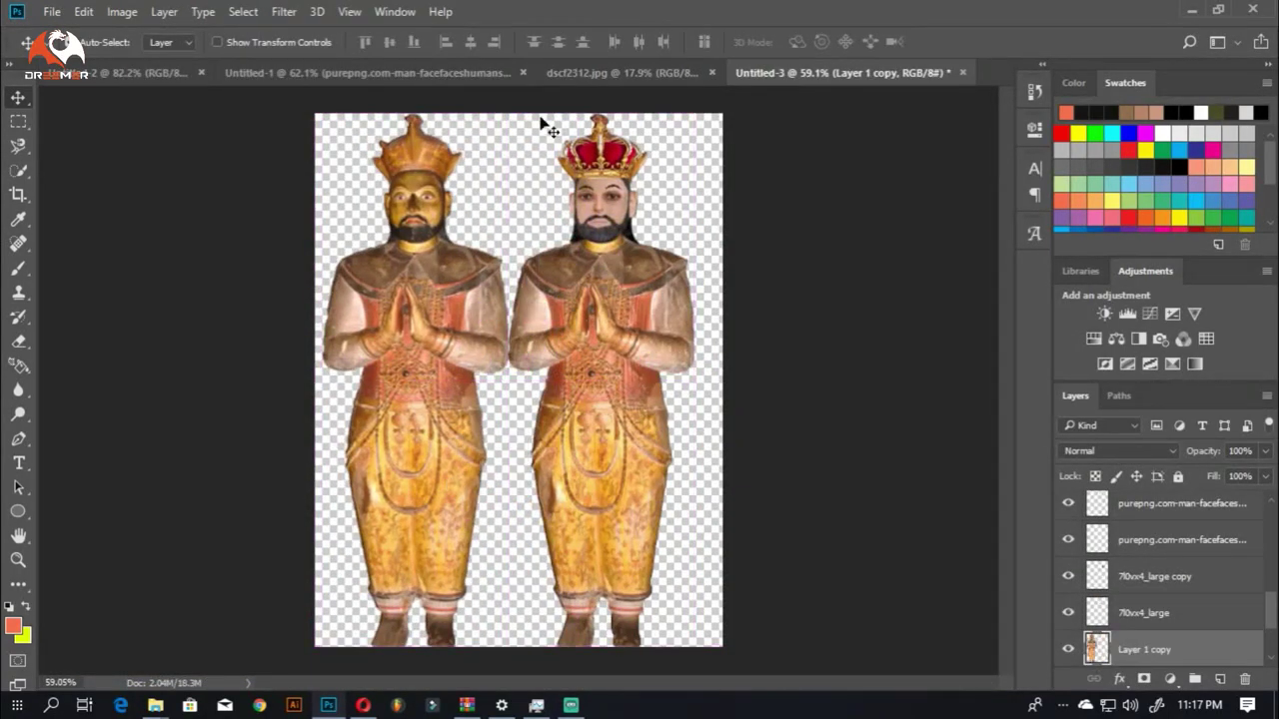
drag(633, 376, 651, 375)
scroll(517, 129, up, 3)
scroll(527, 288, up, 2)
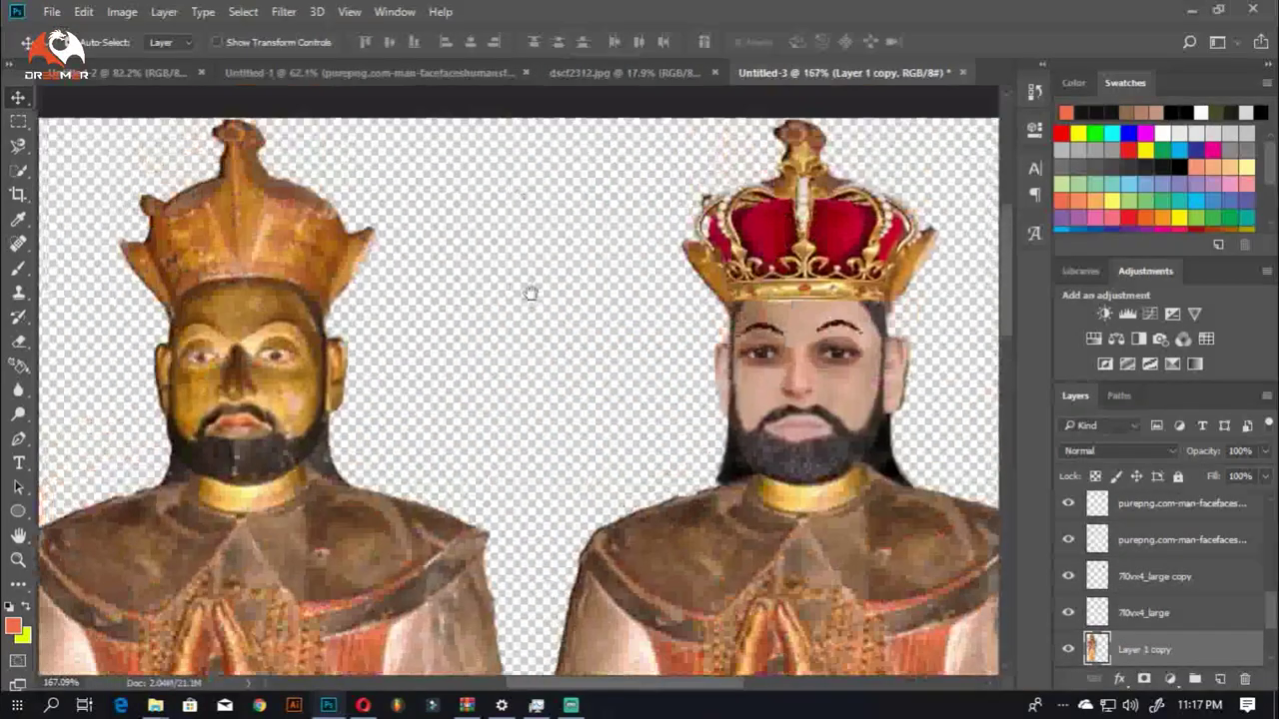